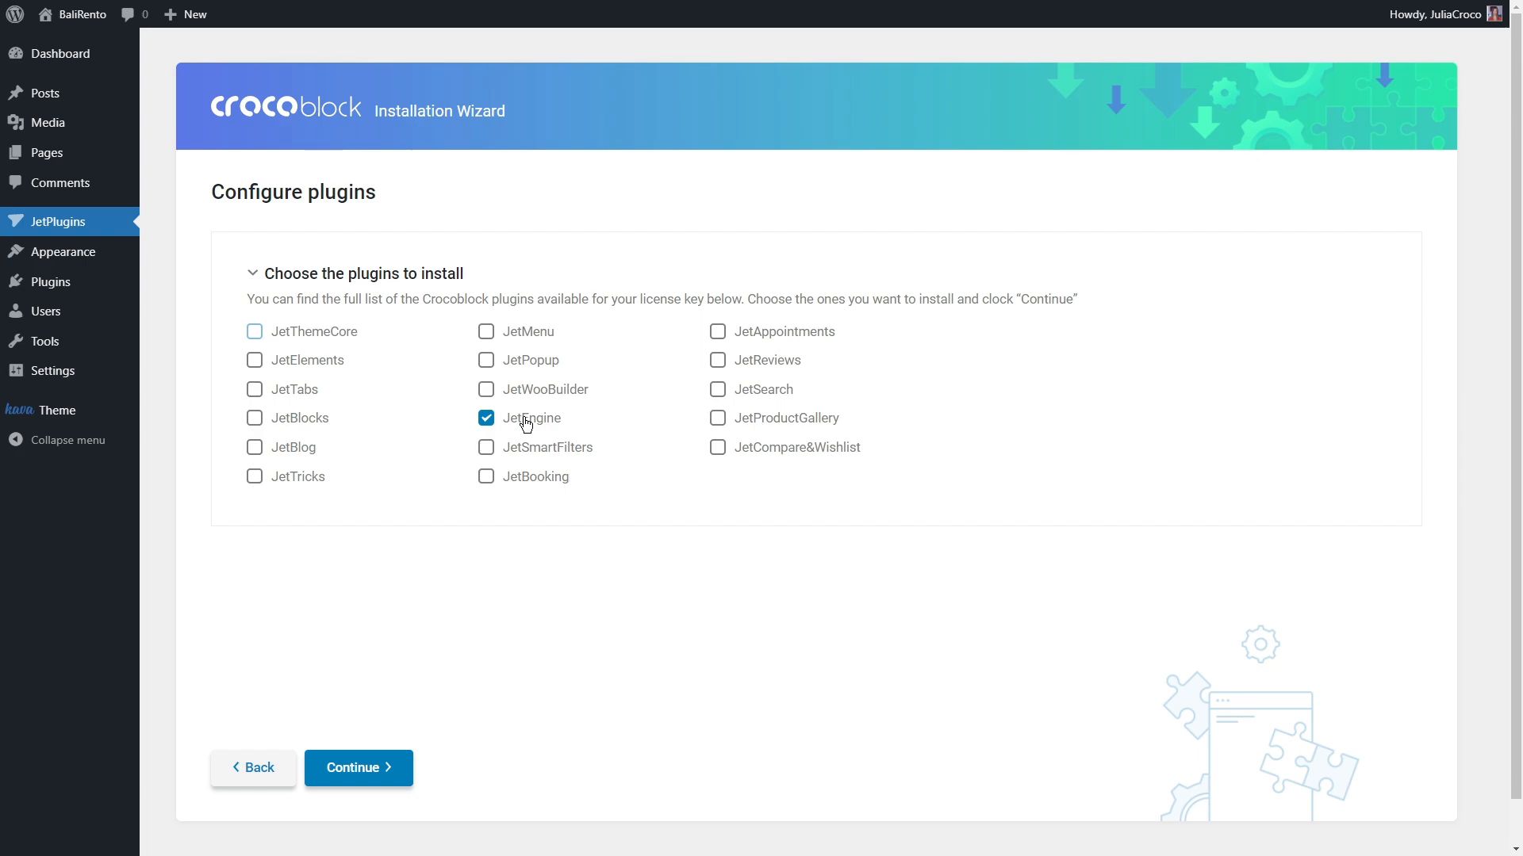
Continue the plugin installation with only JetEngine selected, and start adding a new JetEngine custom post type.
{"action": "left_click", "coordinate": [367, 769]}
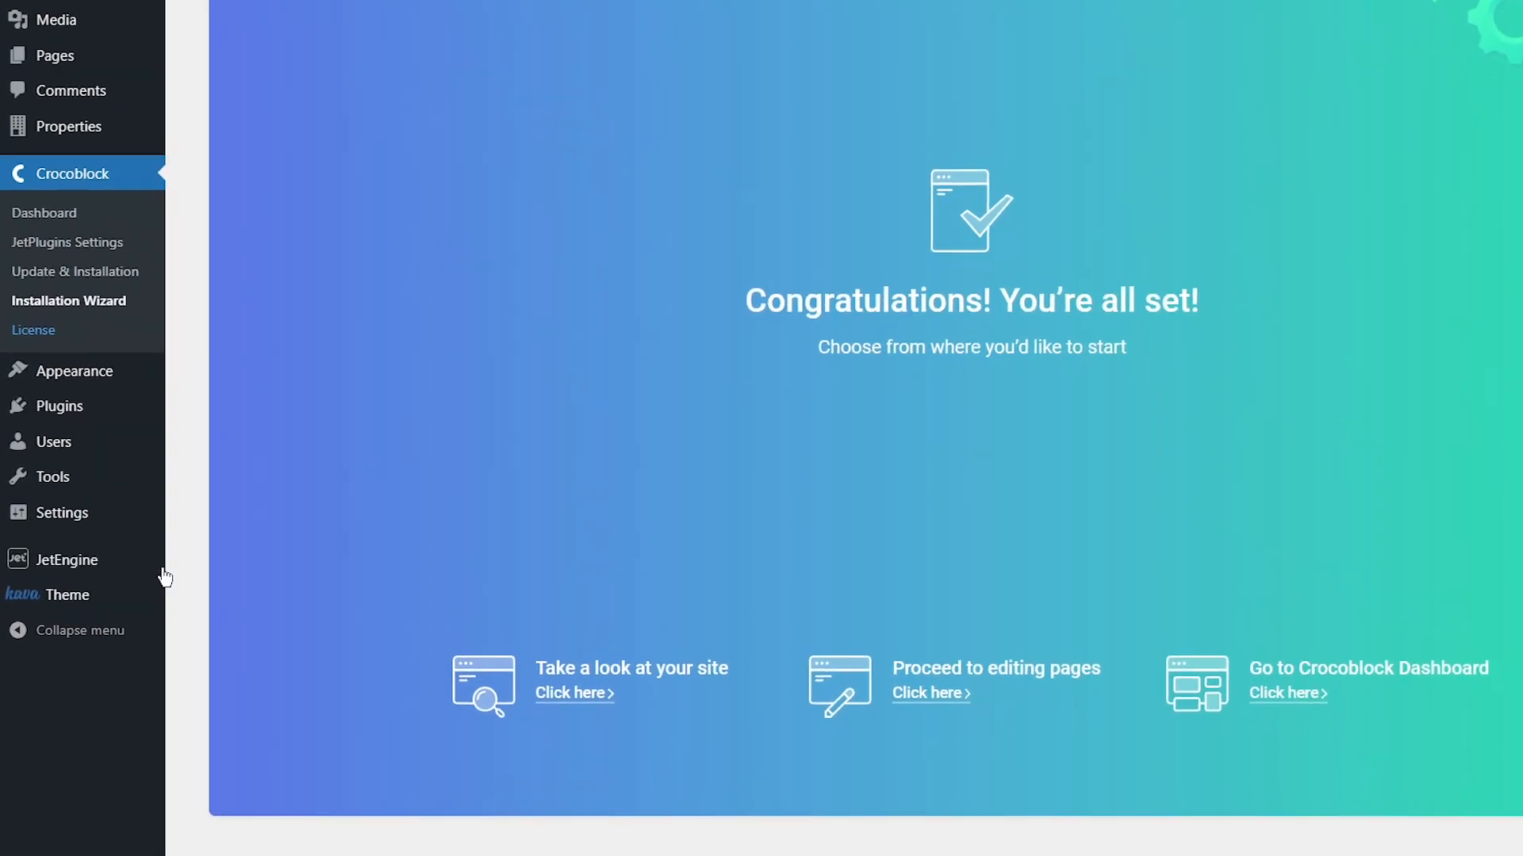
{"action": "mouse_move", "coordinate": [92, 611]}
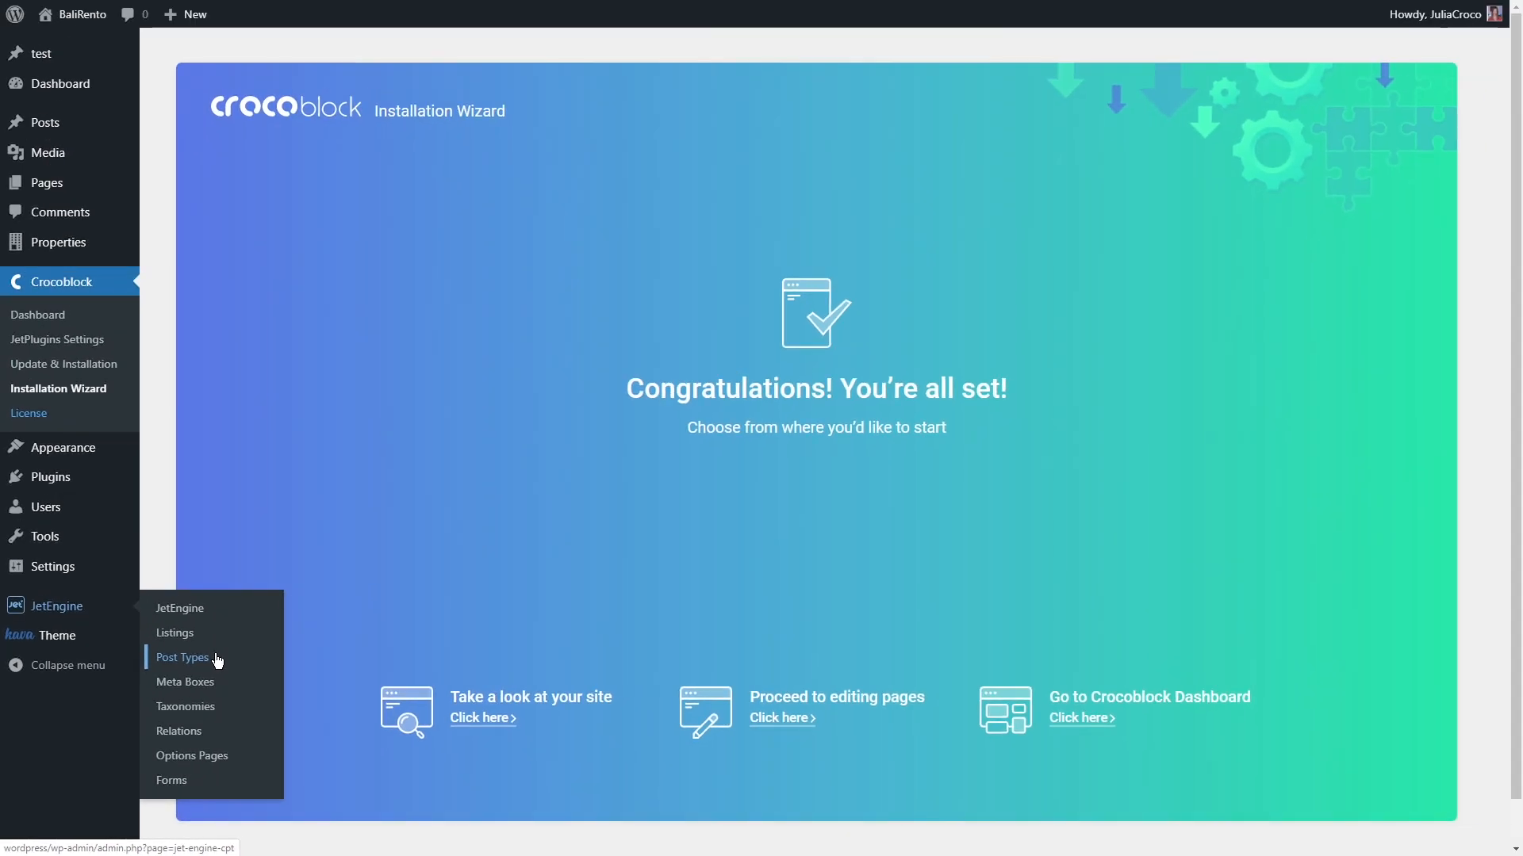
{"action": "left_click", "coordinate": [249, 621]}
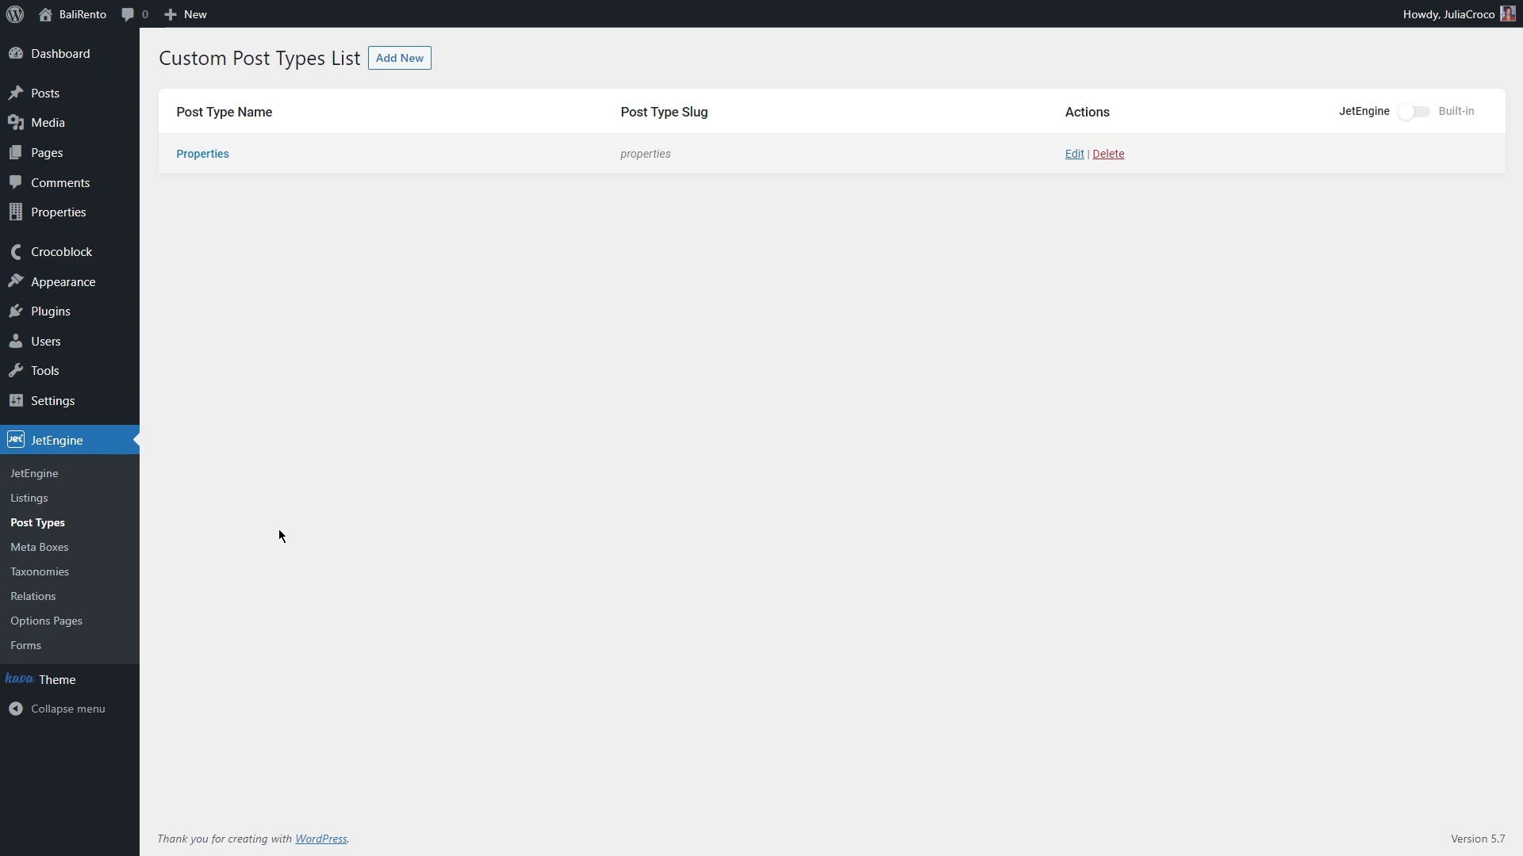
{"action": "left_click", "coordinate": [400, 60]}
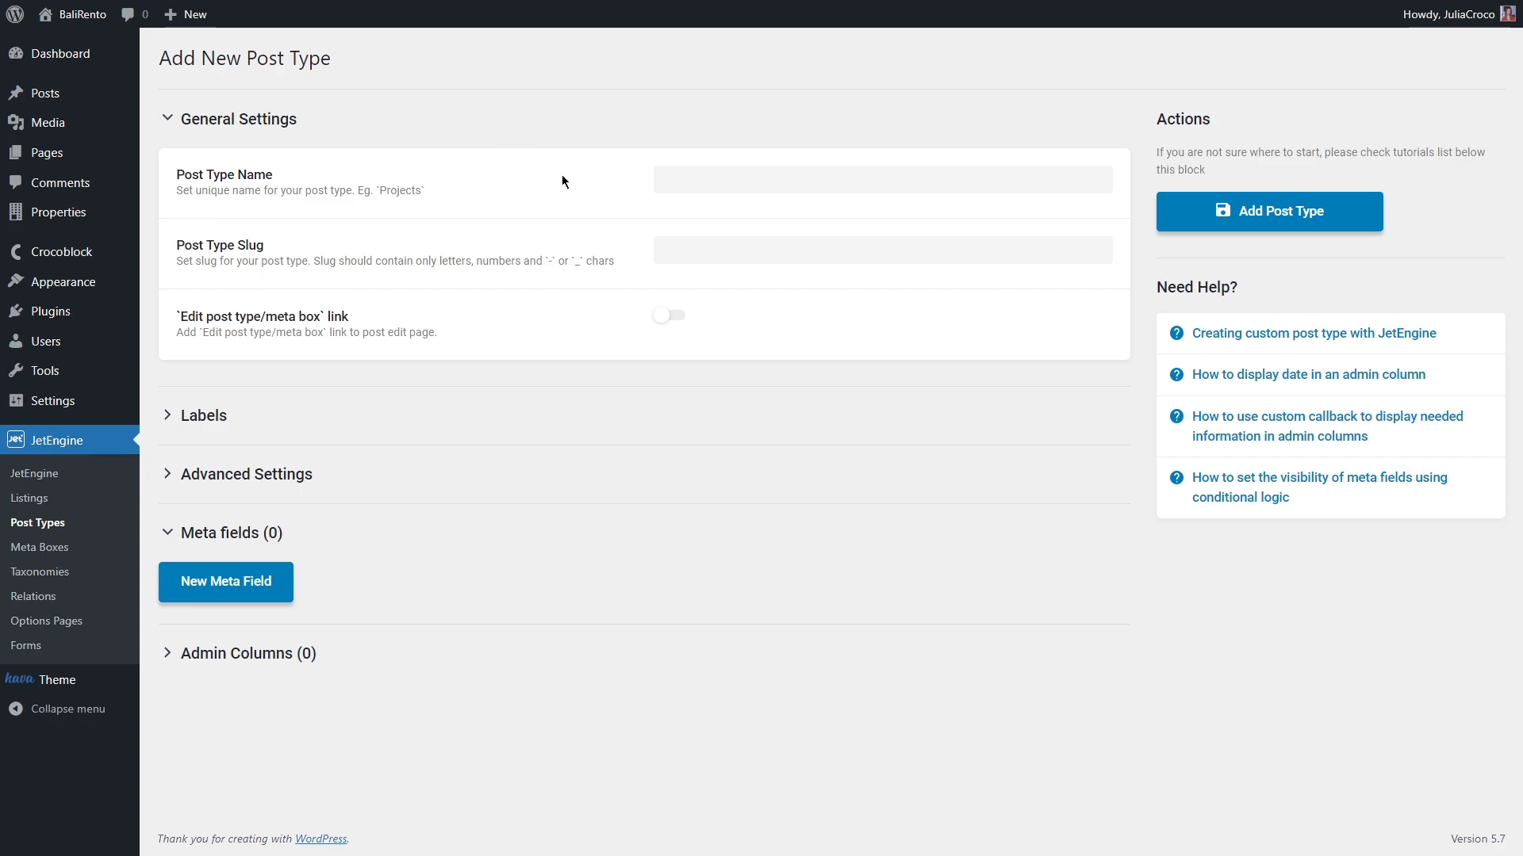
Name the new post type Houses and use houses as its slug.
{"action": "left_click", "coordinate": [707, 184]}
{"action": "type", "text": "Houses"}
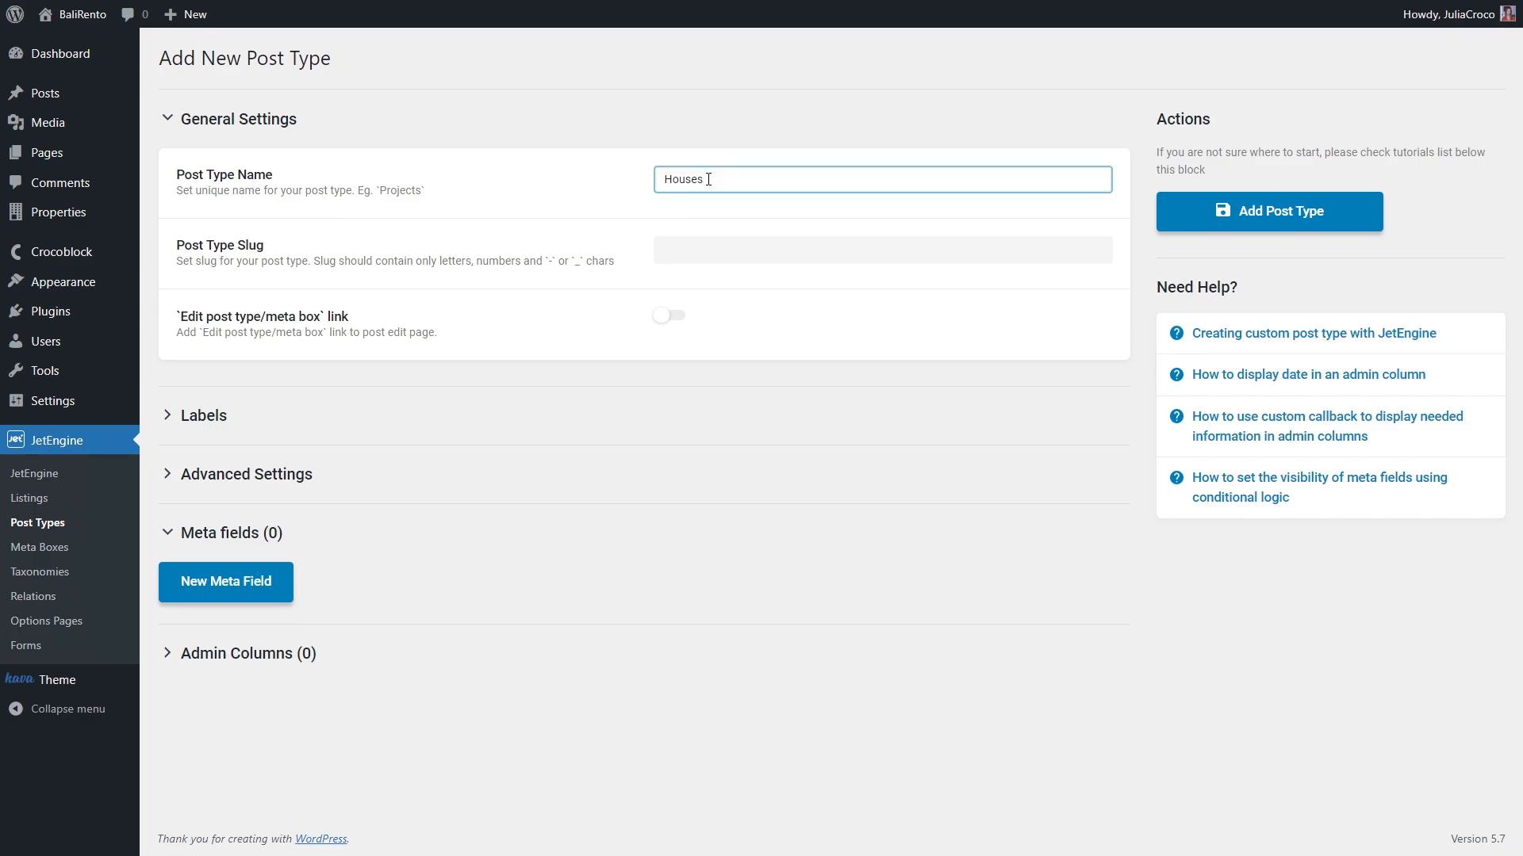
{"action": "left_click", "coordinate": [706, 250]}
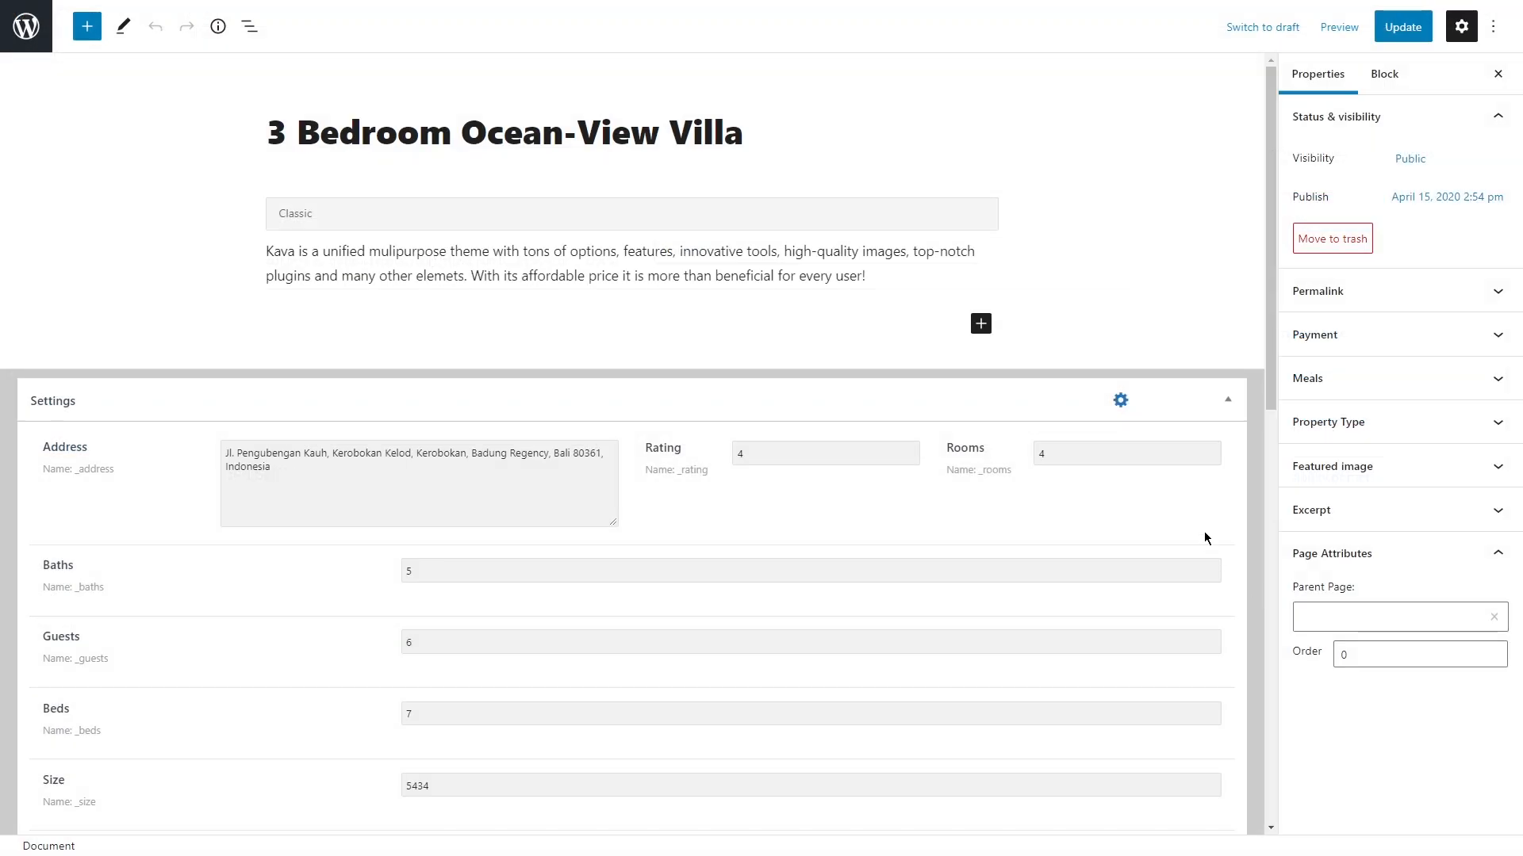
Follow the edit link in the Settings meta box of the 3 Bedroom Ocean-View Villa property.
{"action": "left_click", "coordinate": [1123, 401]}
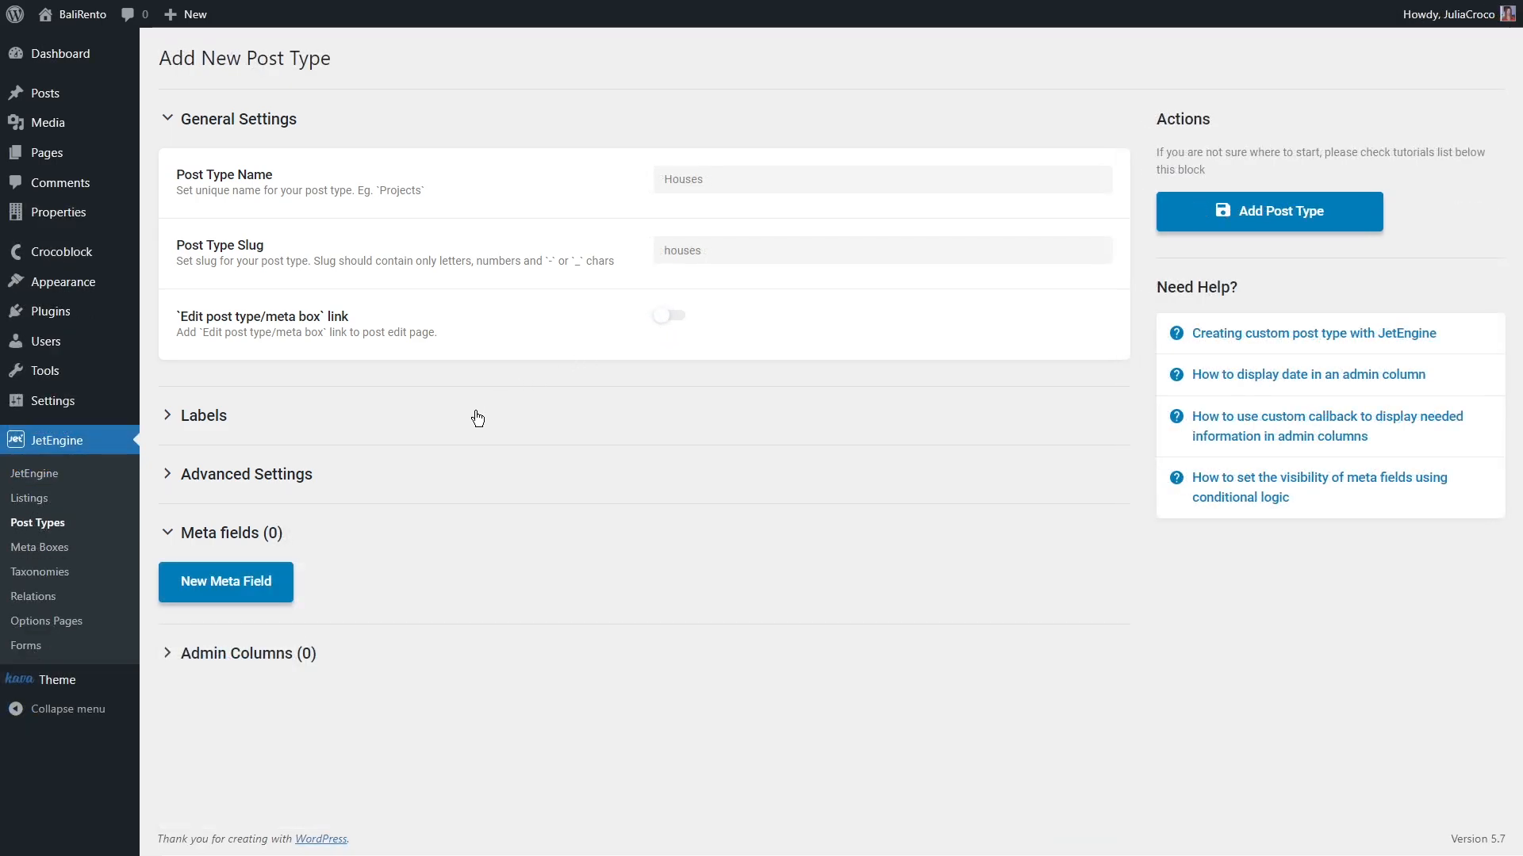
Expand the post type's labels and set the Add New Item label to Add New House.
{"action": "left_click", "coordinate": [477, 418]}
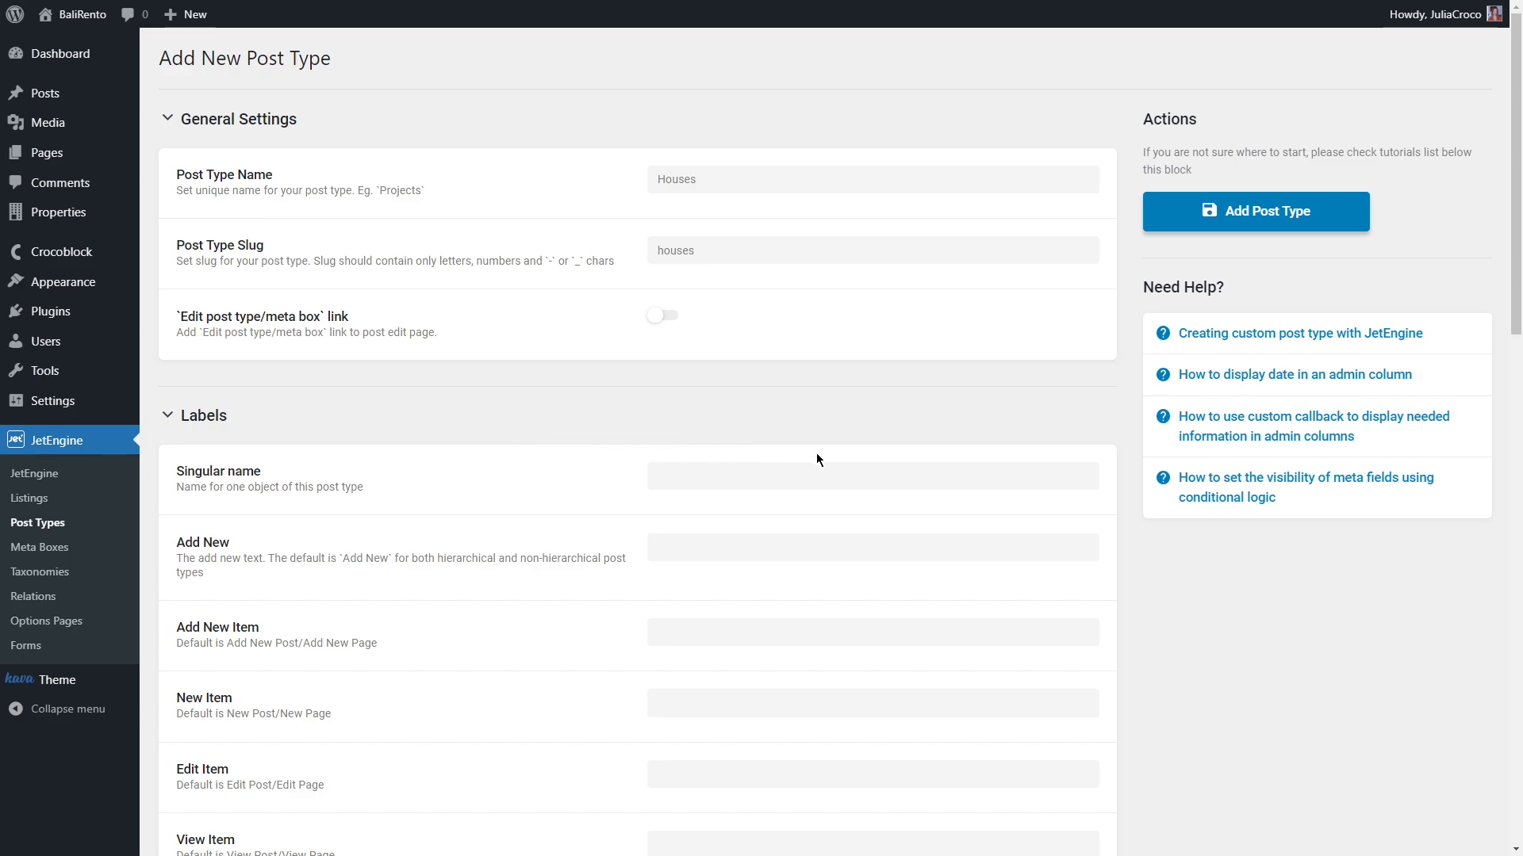
{"action": "middle_click", "coordinate": [1129, 452]}
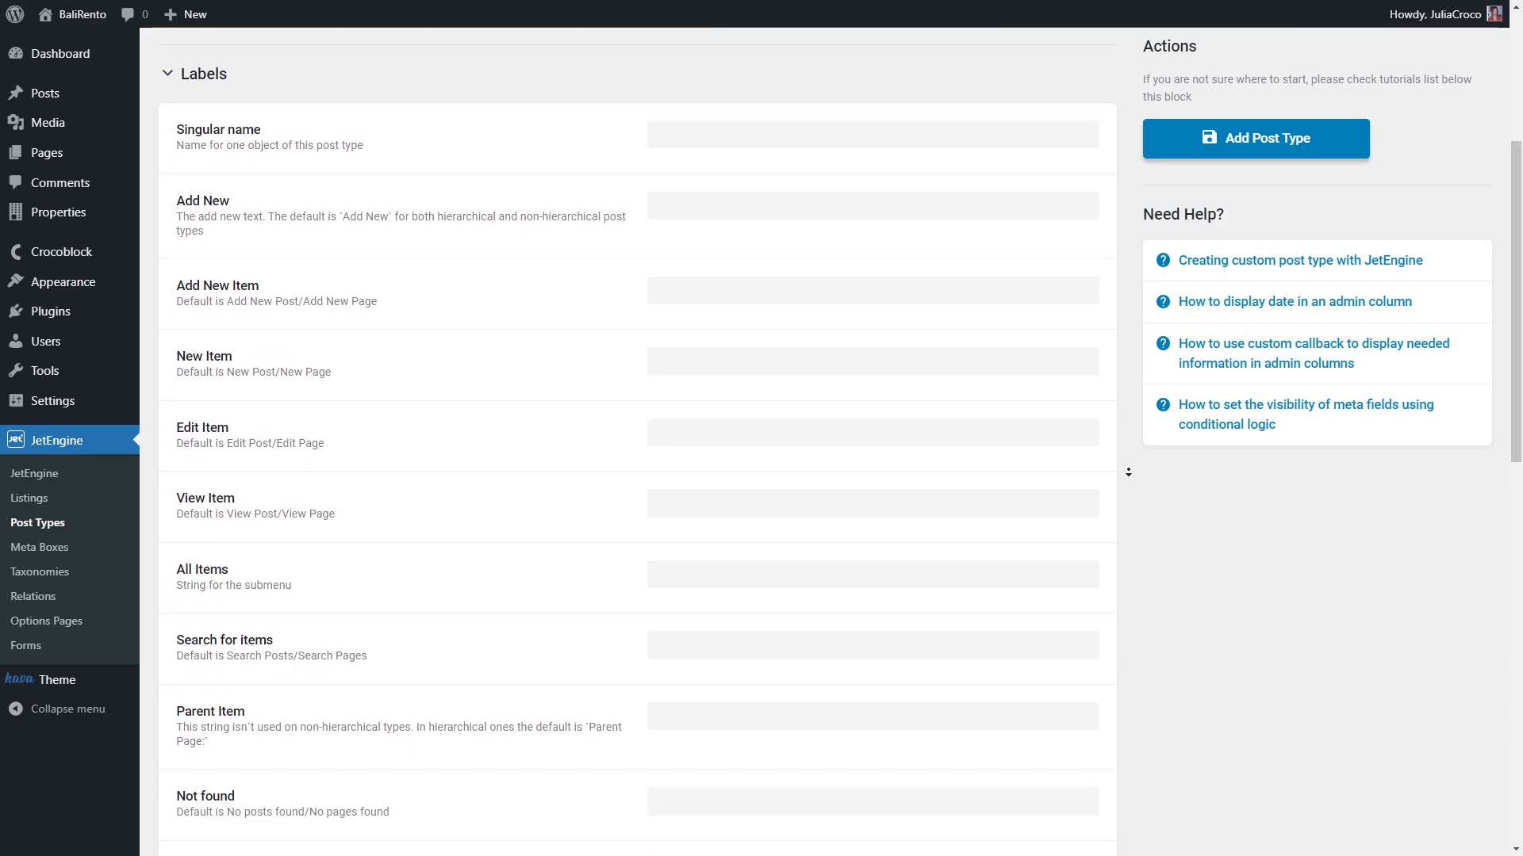
{"action": "middle_click", "coordinate": [1130, 471]}
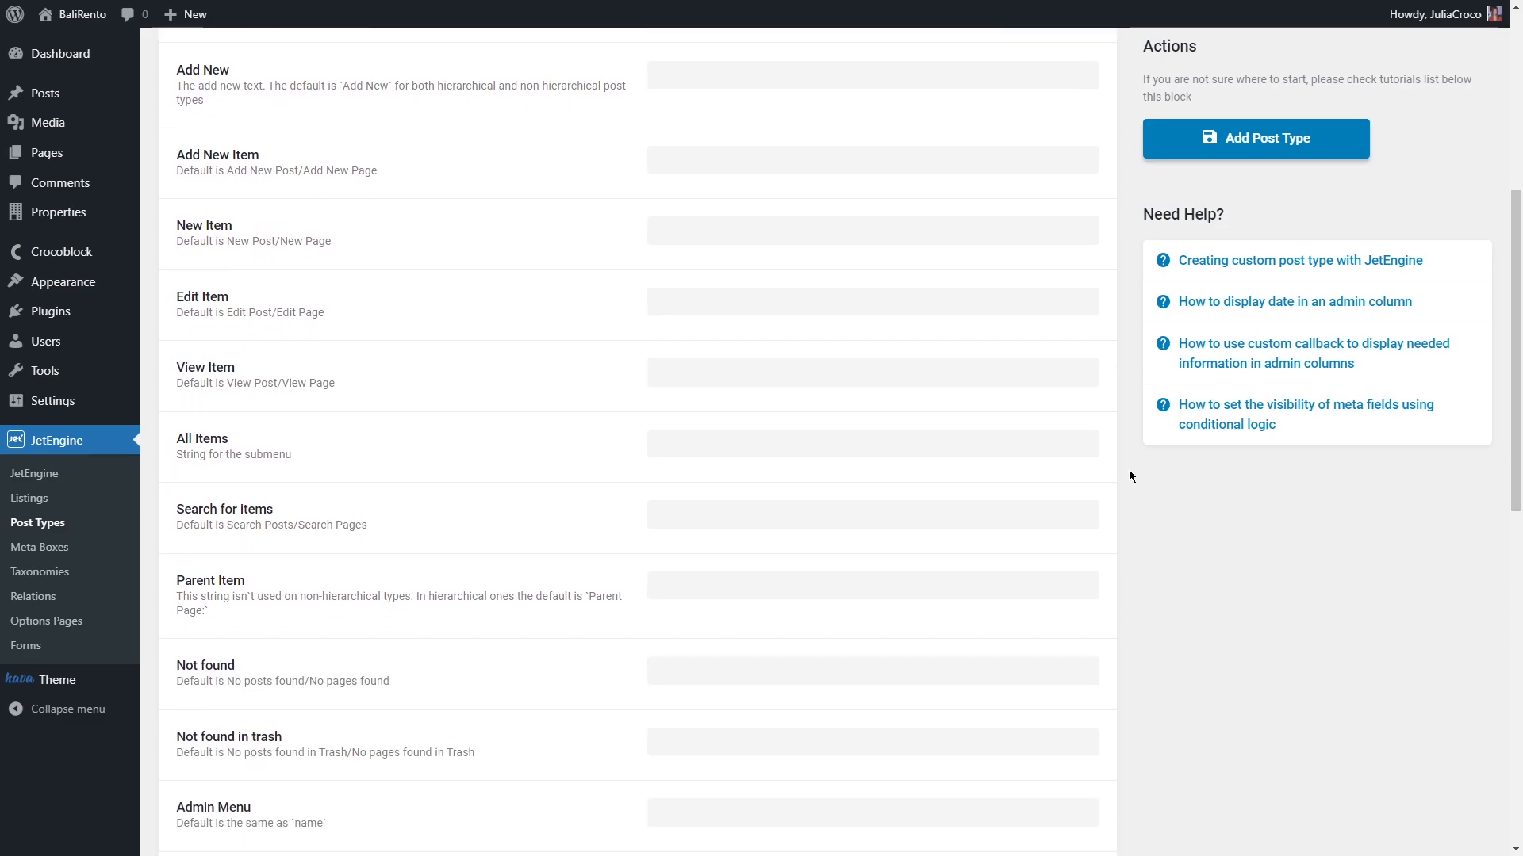
{"action": "left_click", "coordinate": [686, 160]}
{"action": "type", "text": "Add New"}
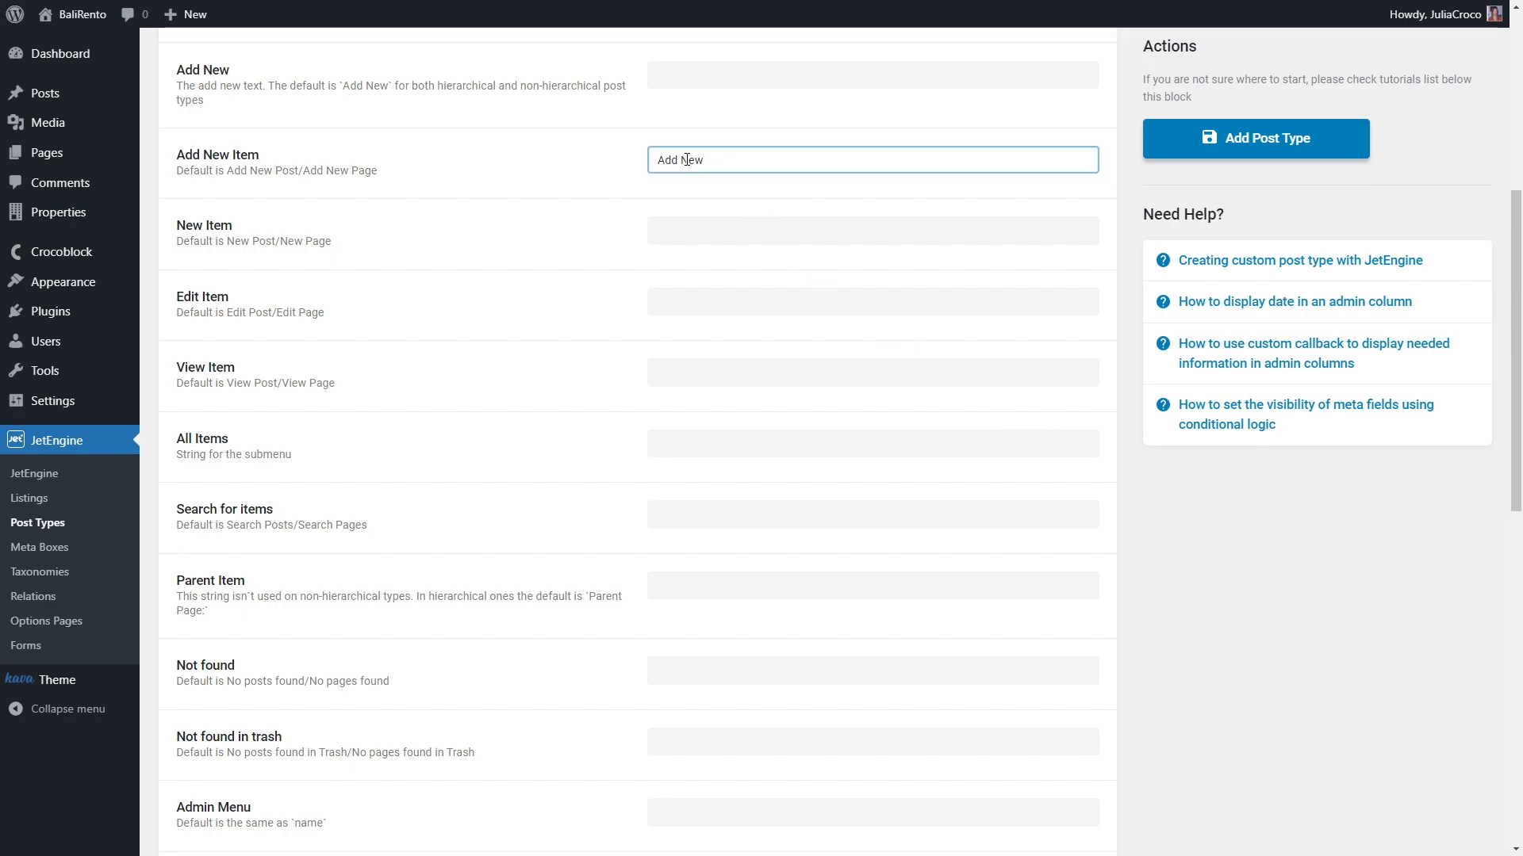
{"action": "type", "text": " House"}
Expand the post type's advanced settings, review them and enable the Hierarchical option.
{"action": "middle_click", "coordinate": [1128, 357]}
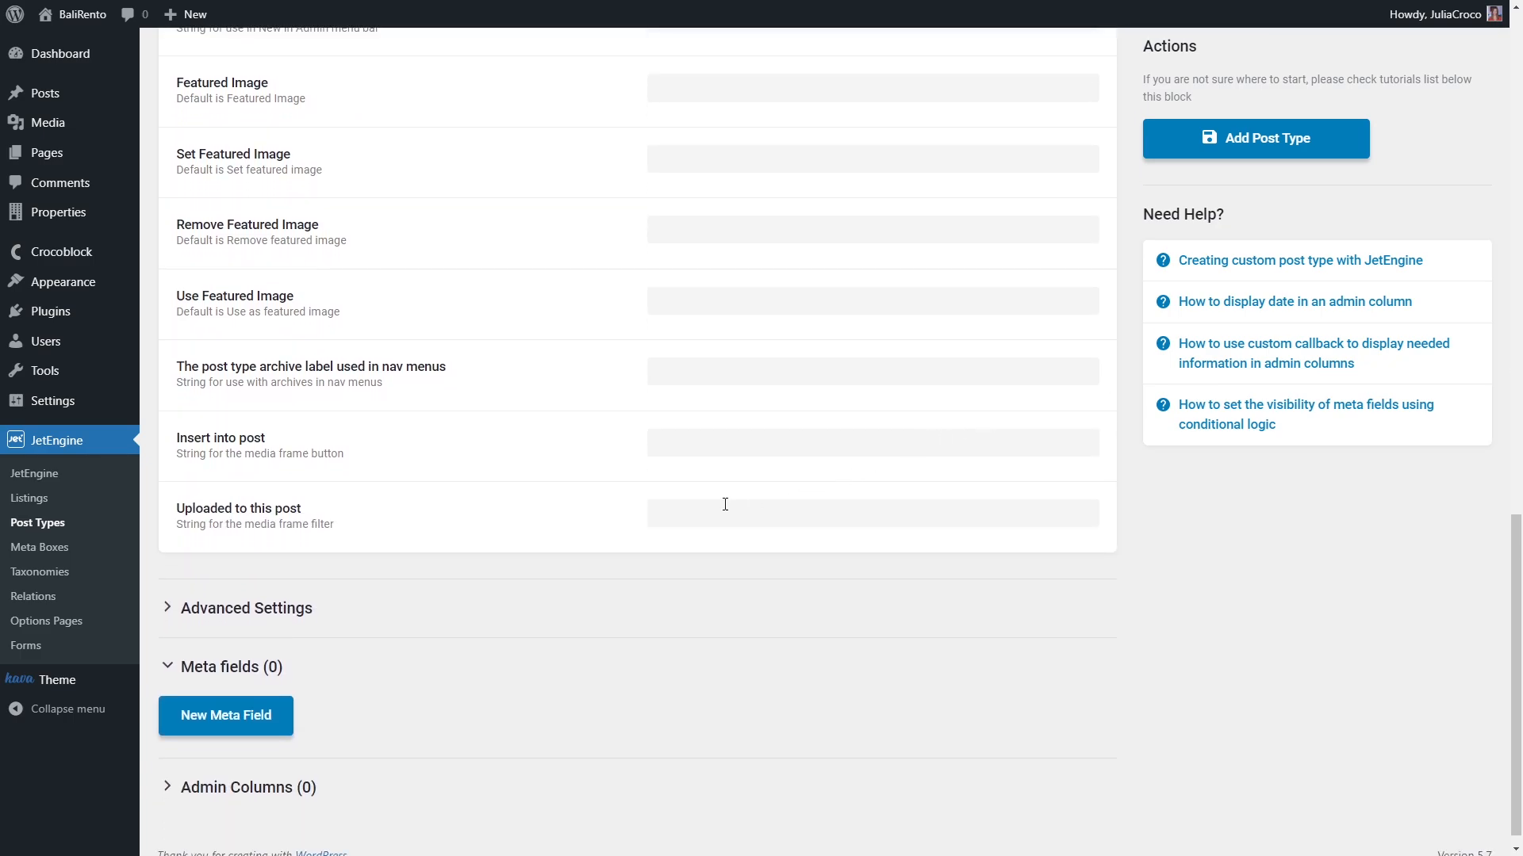
{"action": "left_click", "coordinate": [372, 609]}
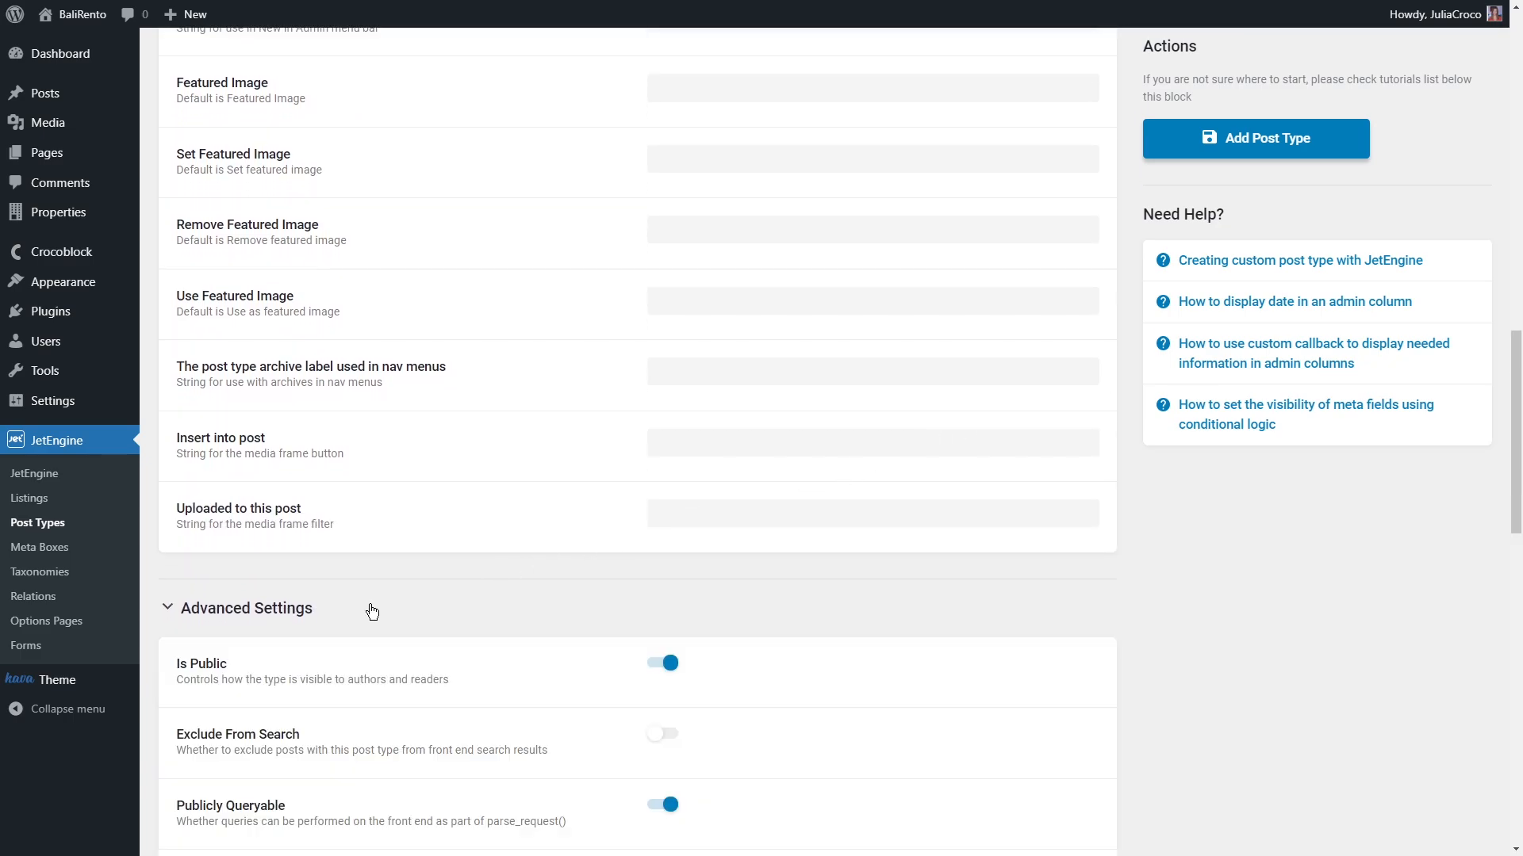
{"action": "middle_click", "coordinate": [1142, 578]}
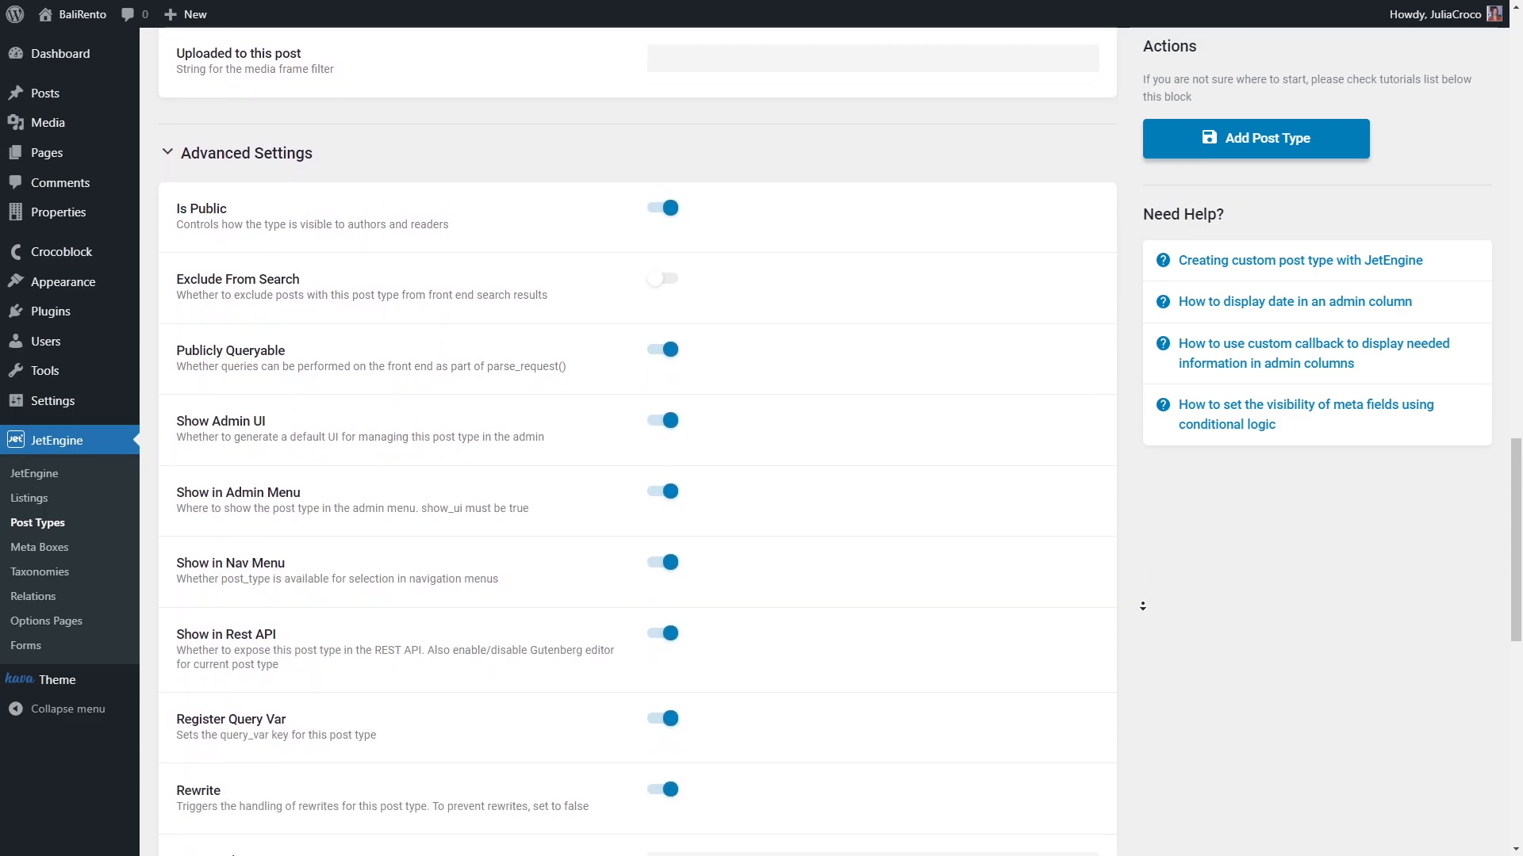
{"action": "middle_click", "coordinate": [1143, 607]}
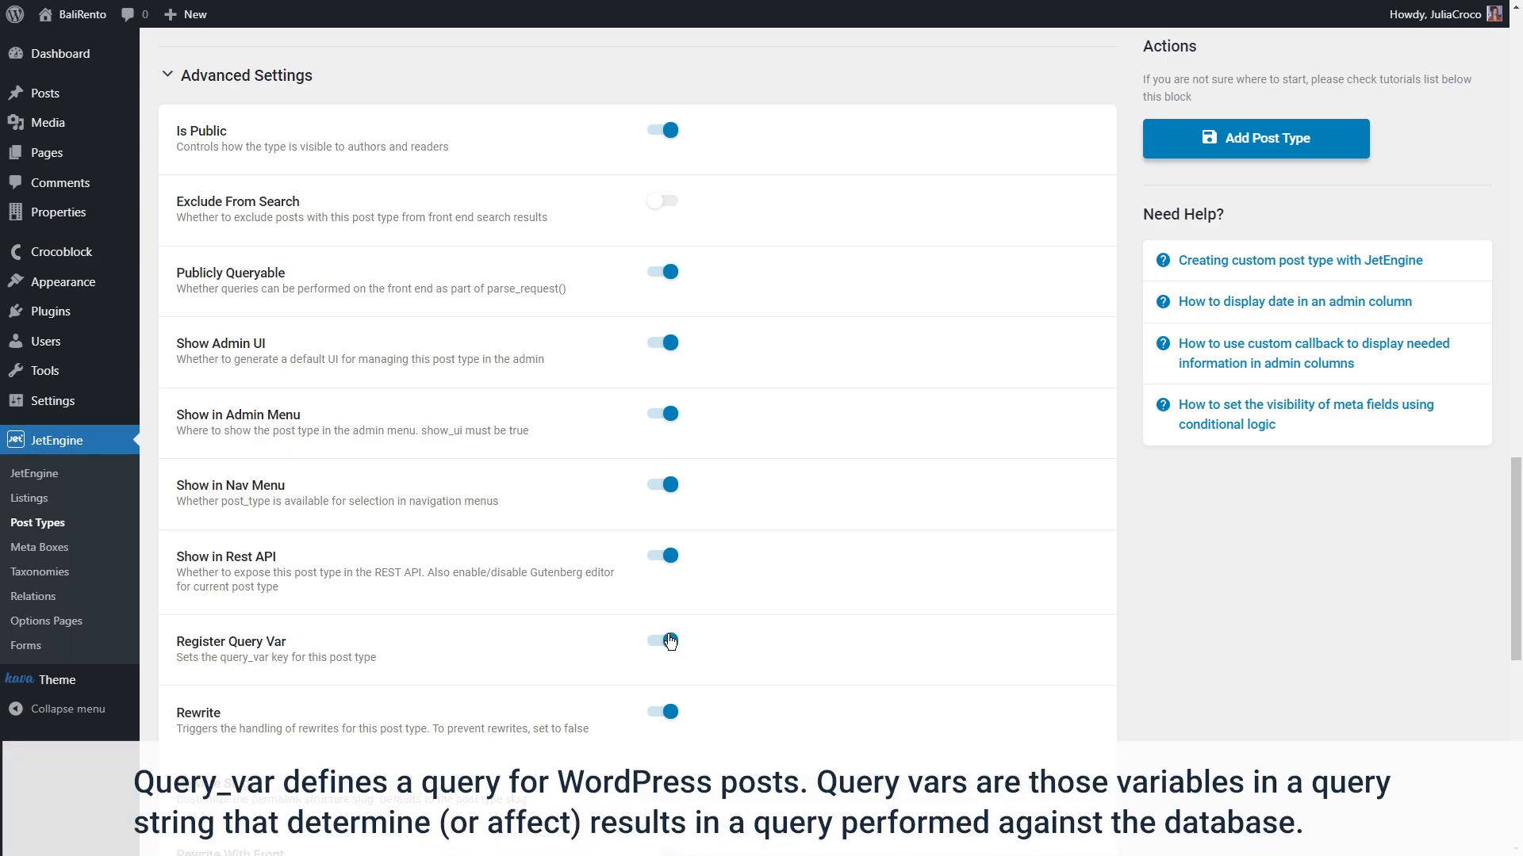
{"action": "scroll", "coordinate": [802, 639], "scroll_direction": "down", "scroll_amount": 2}
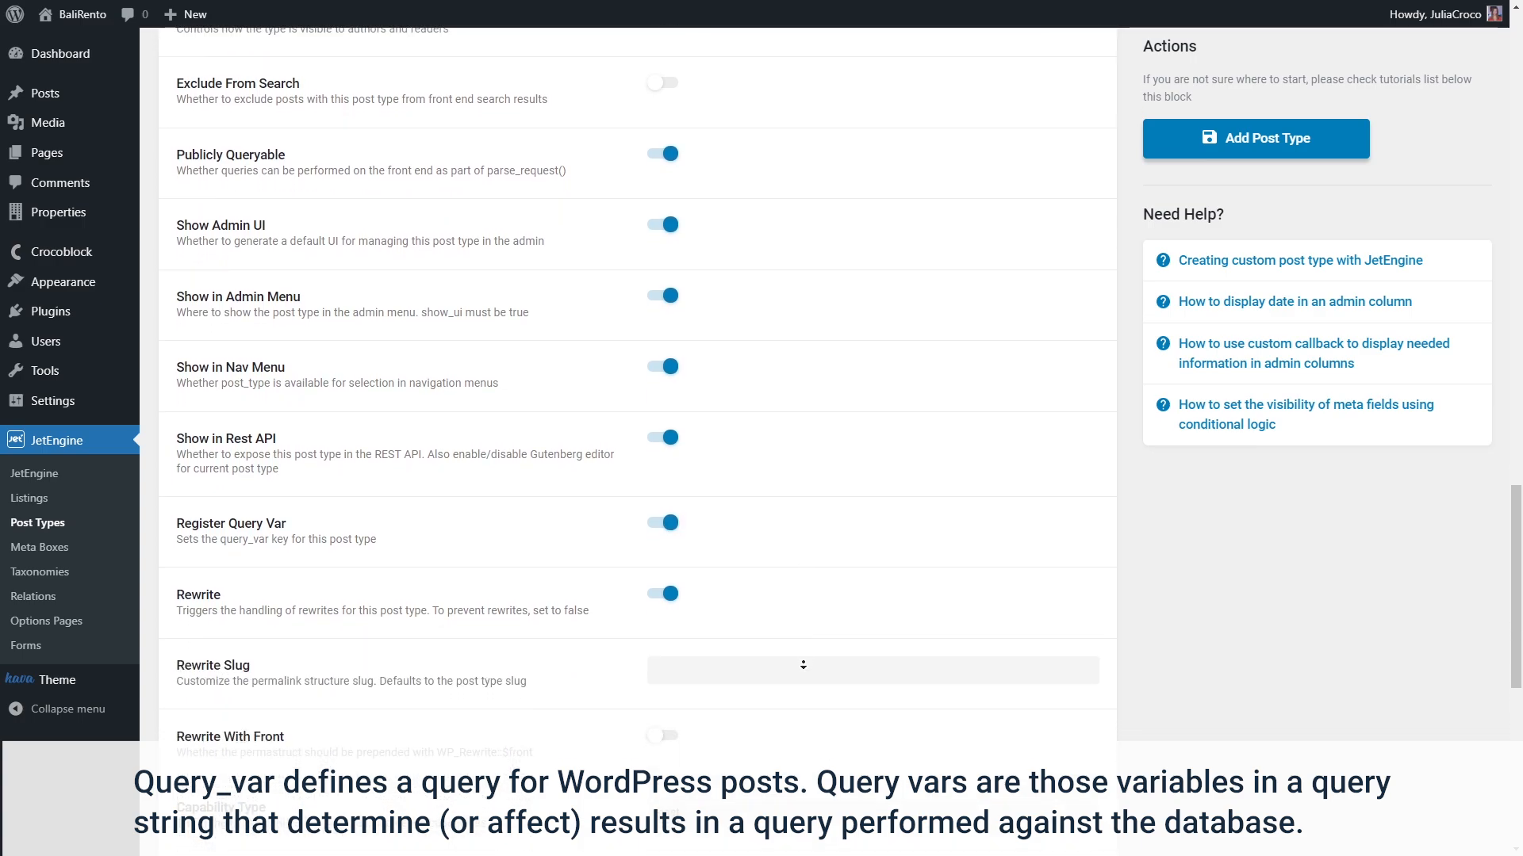
{"action": "scroll", "coordinate": [803, 664], "scroll_direction": "down", "scroll_amount": 5}
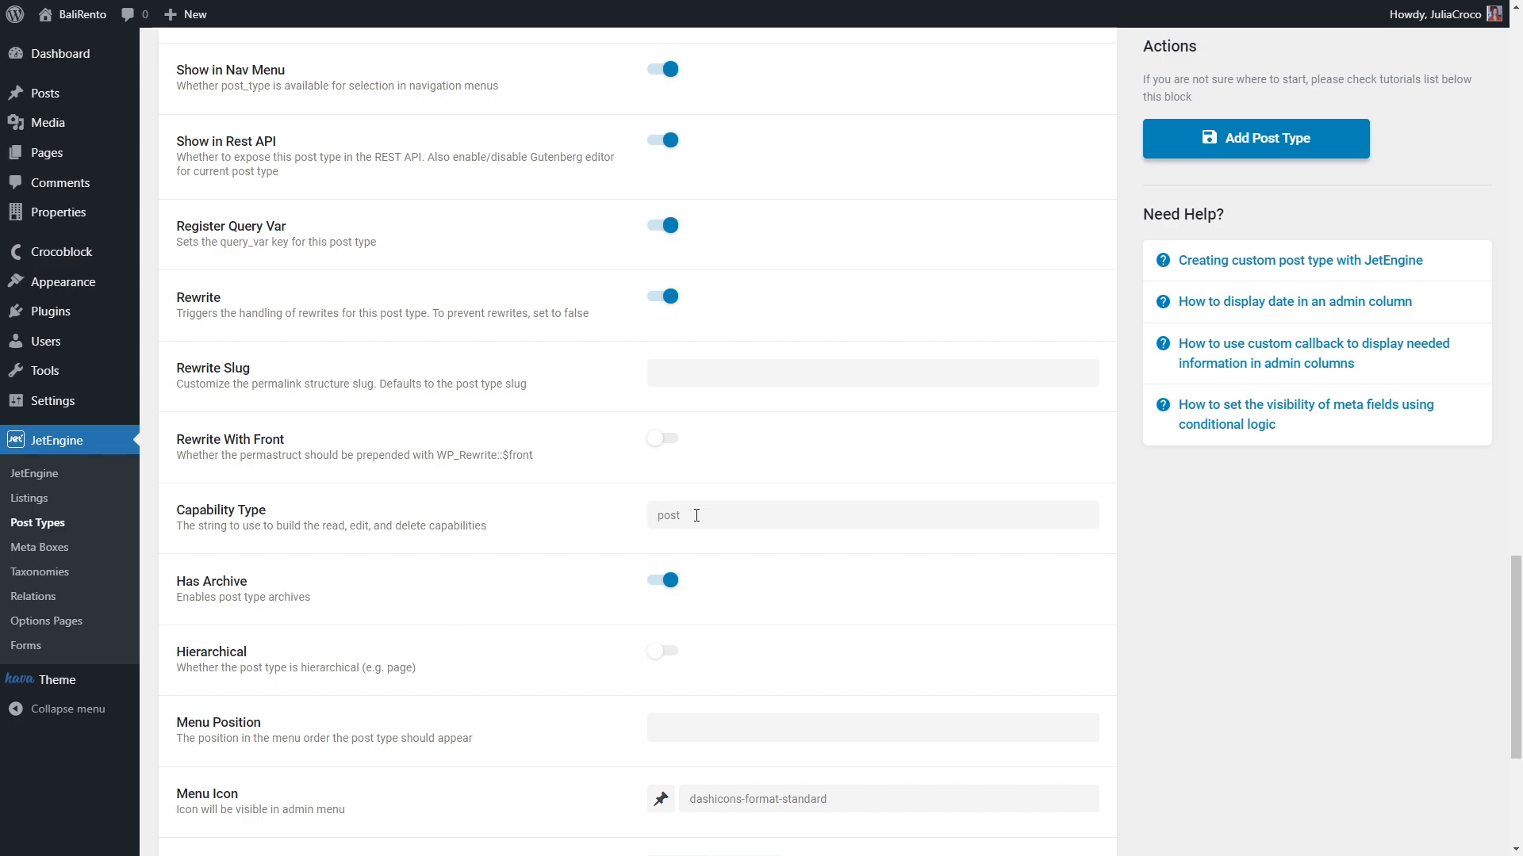
{"action": "left_click", "coordinate": [696, 516]}
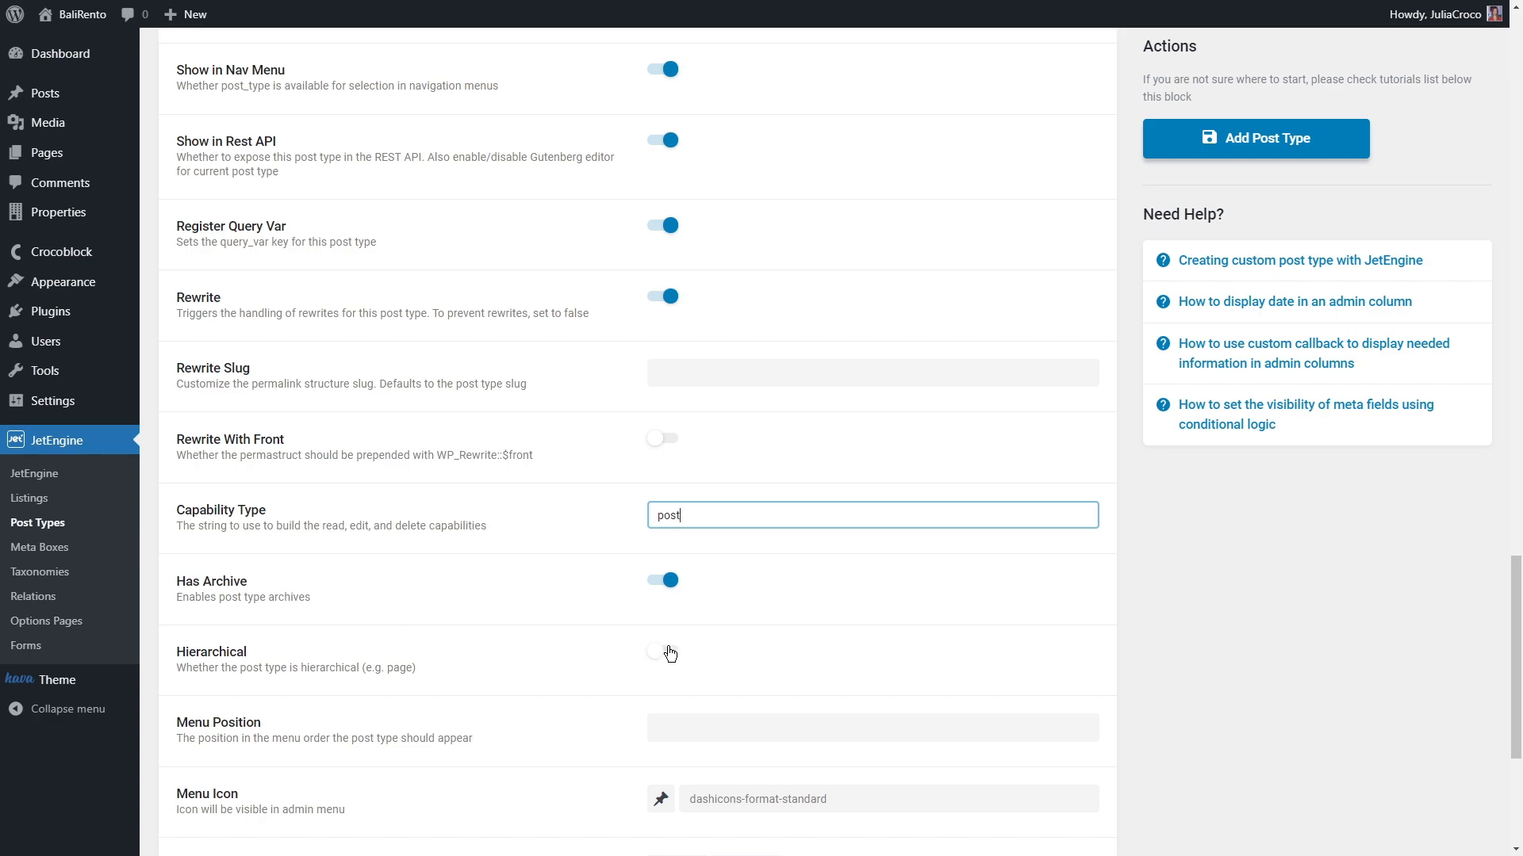
{"action": "left_click", "coordinate": [670, 654]}
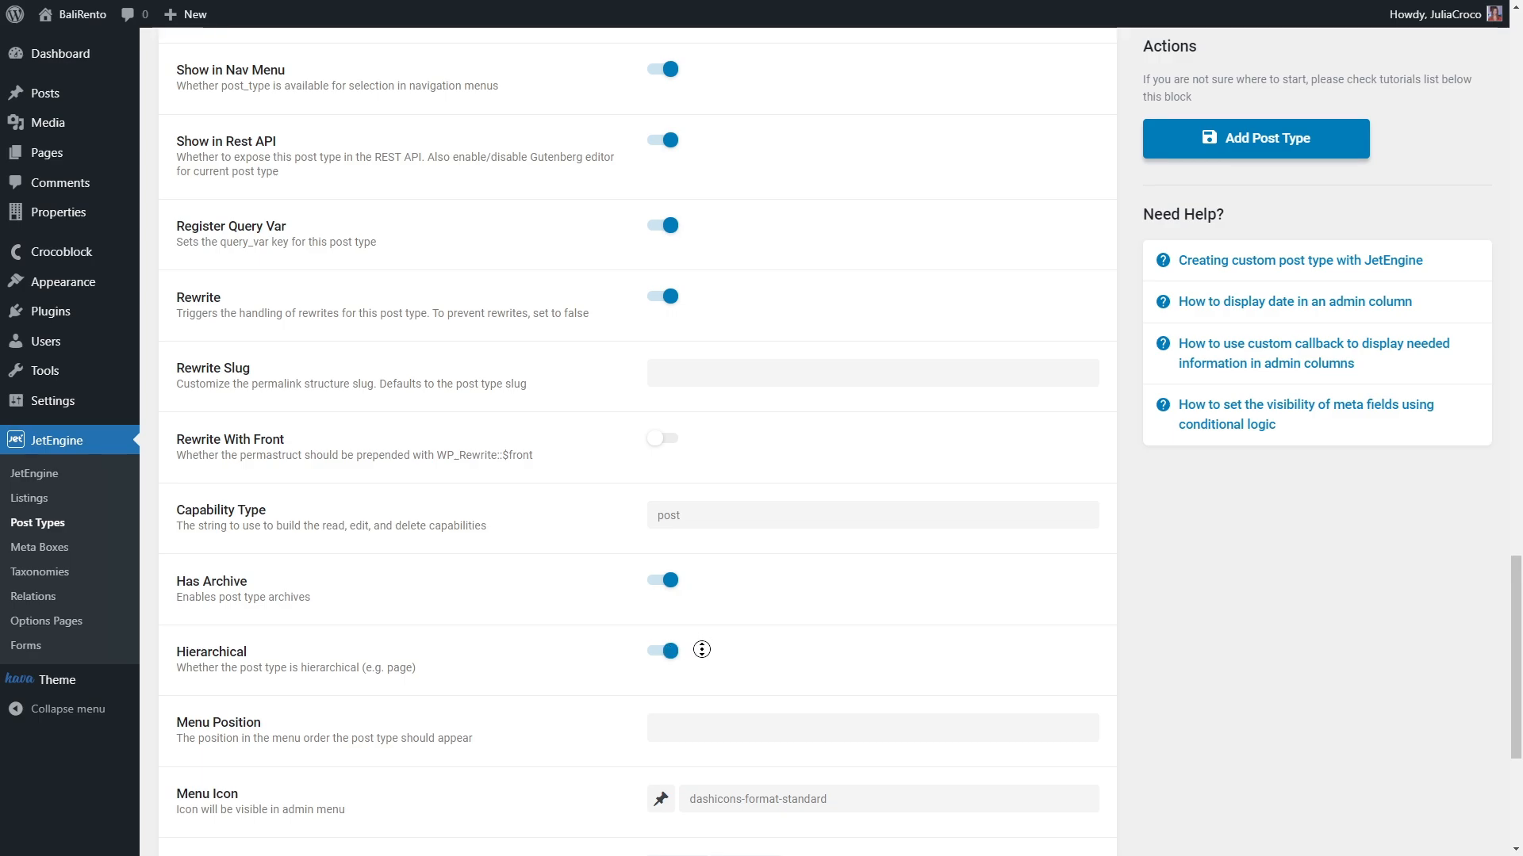
Set the post type's menu icon to the house icon dashicons-admin-home.
{"action": "scroll", "coordinate": [698, 654], "scroll_direction": "down", "scroll_amount": 2}
{"action": "scroll", "coordinate": [702, 680], "scroll_direction": "down", "scroll_amount": 2}
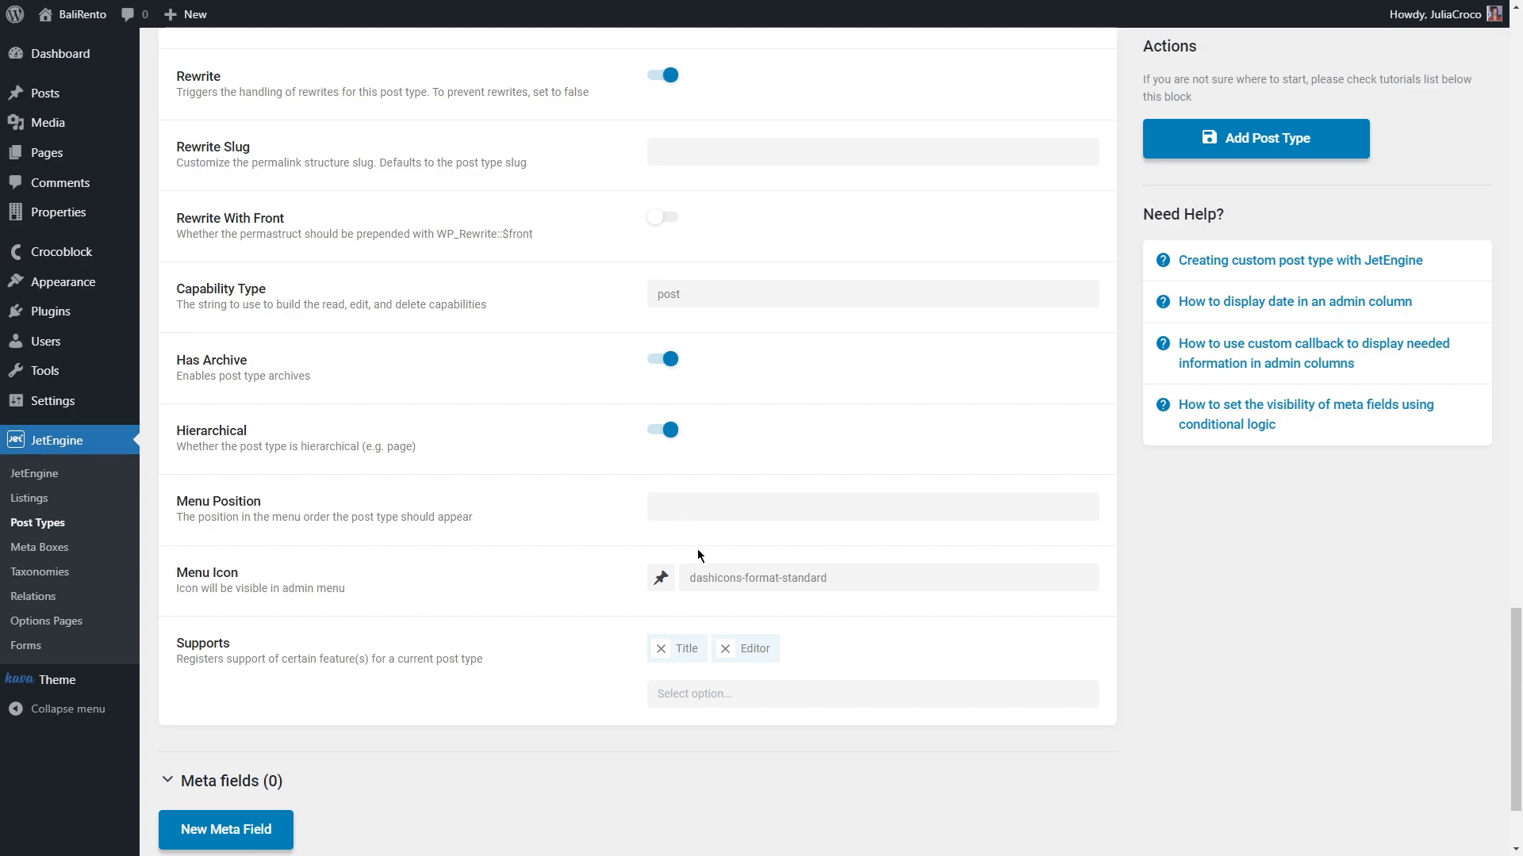
{"action": "left_click", "coordinate": [663, 579]}
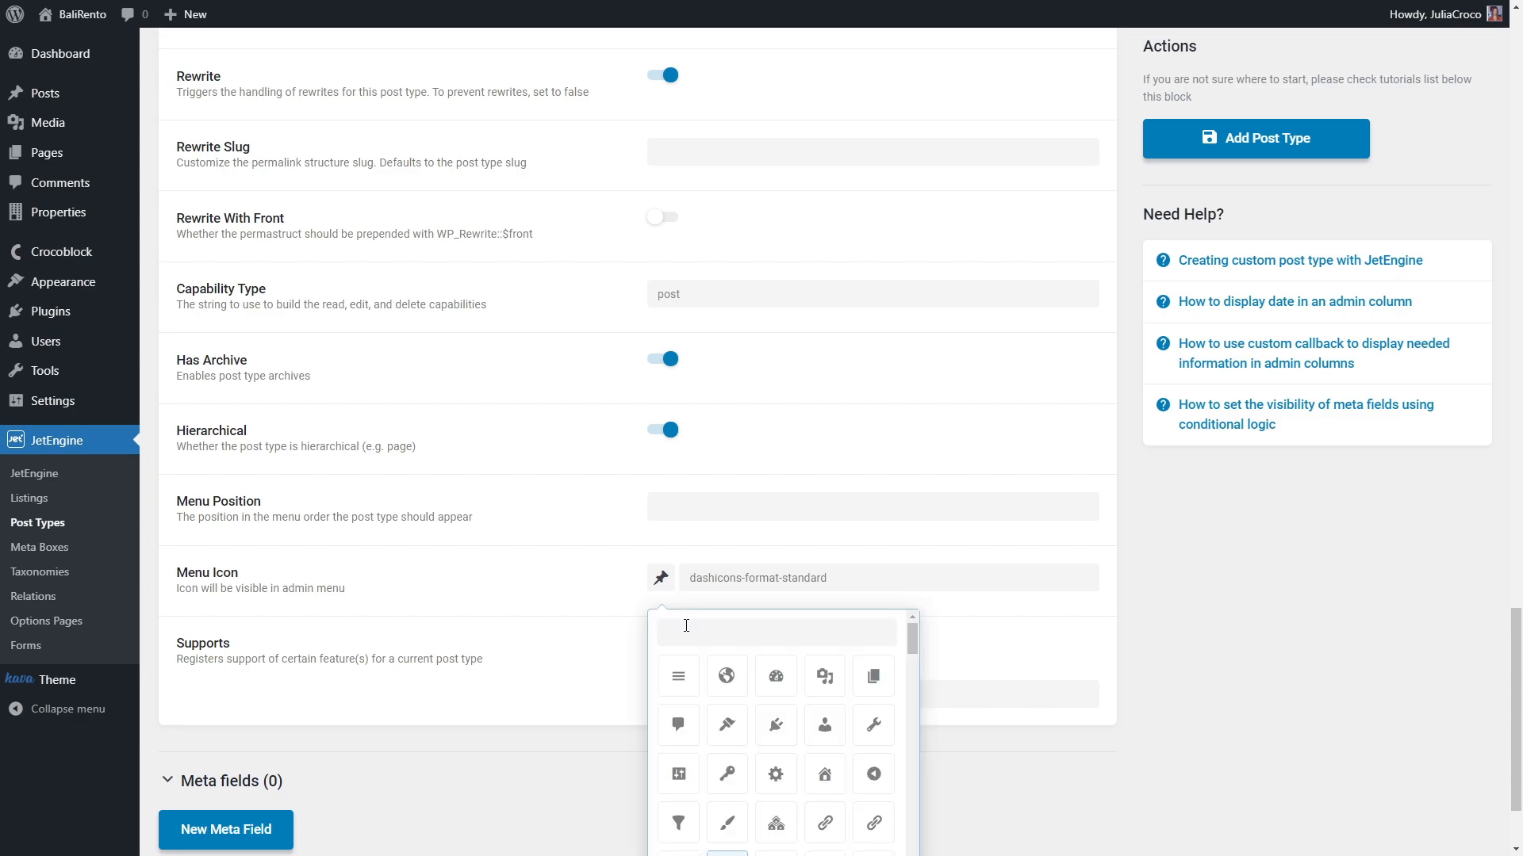
{"action": "left_click", "coordinate": [827, 779]}
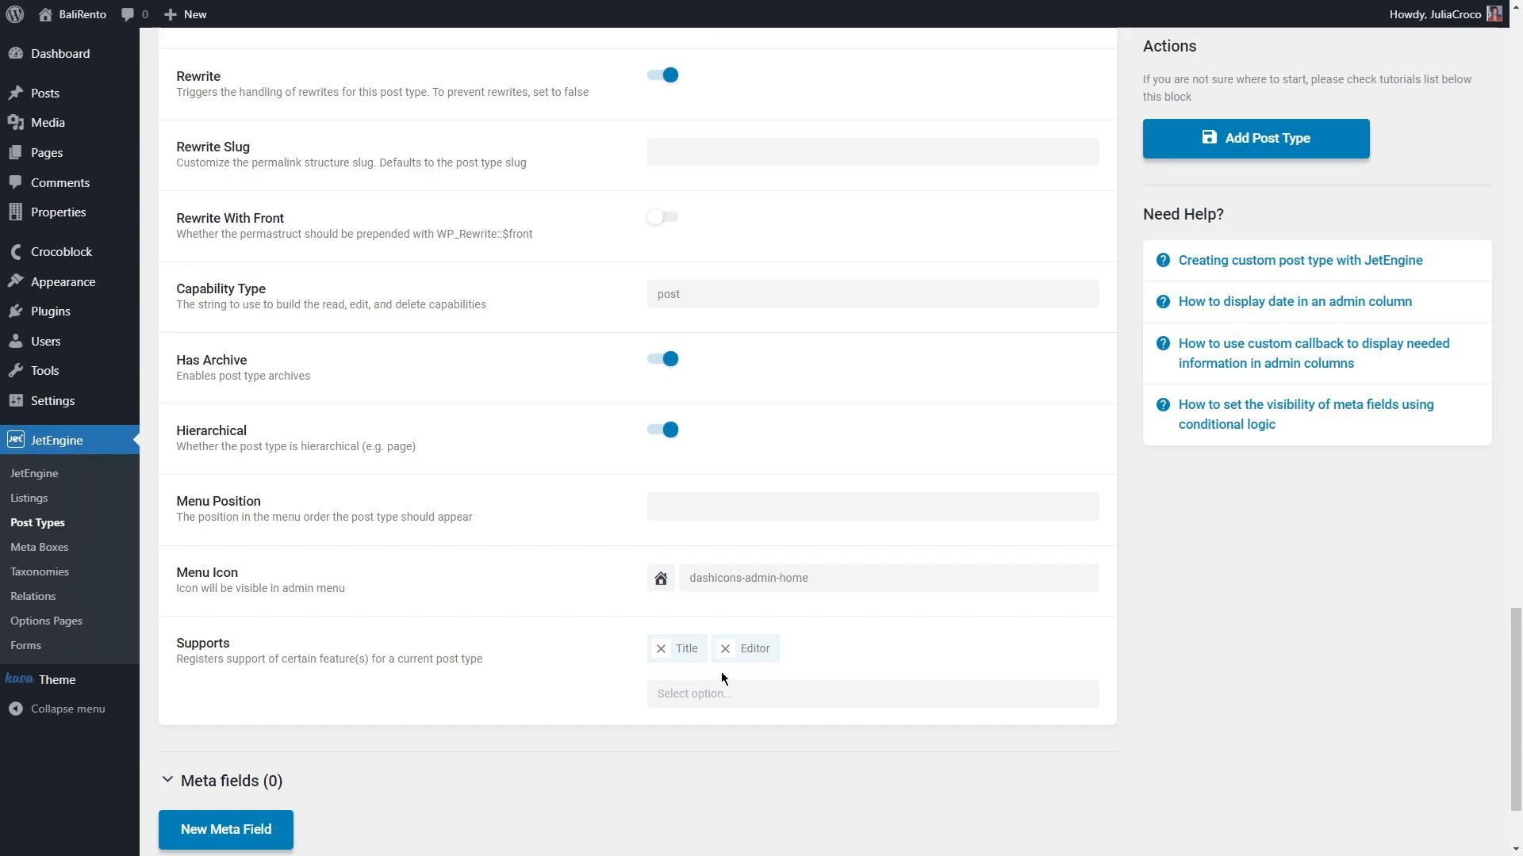
Add Author, Page Attributes and Thumbnail (Featured Image) to the supported features, and save the Houses post type.
{"action": "left_click", "coordinate": [674, 695]}
{"action": "scroll", "coordinate": [710, 718], "scroll_direction": "down", "scroll_amount": 2}
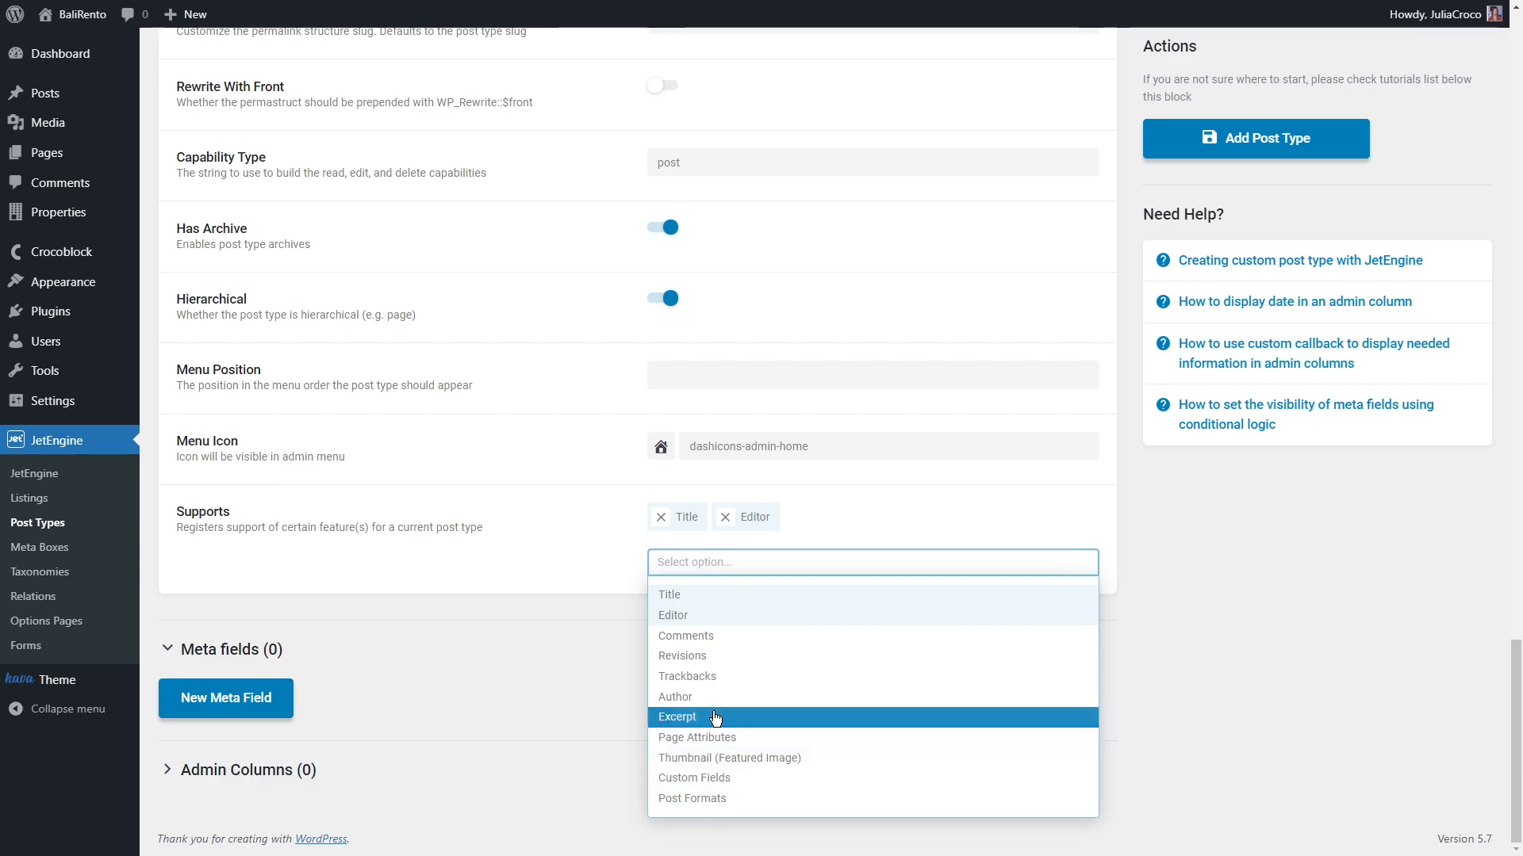
{"action": "left_click", "coordinate": [716, 701]}
{"action": "left_click", "coordinate": [713, 565]}
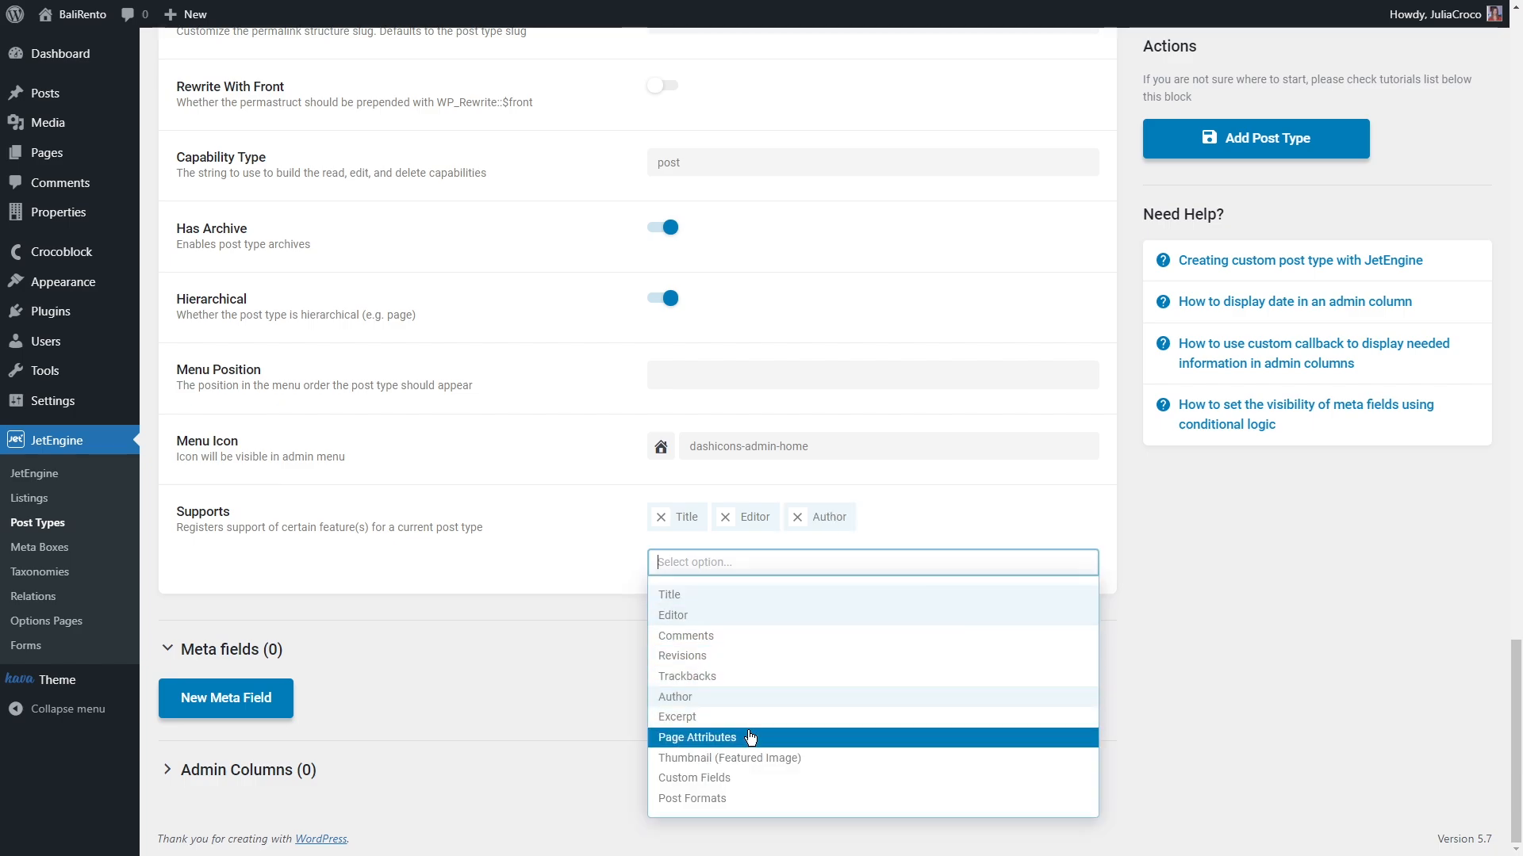
{"action": "left_click", "coordinate": [751, 738]}
{"action": "left_click", "coordinate": [727, 562]}
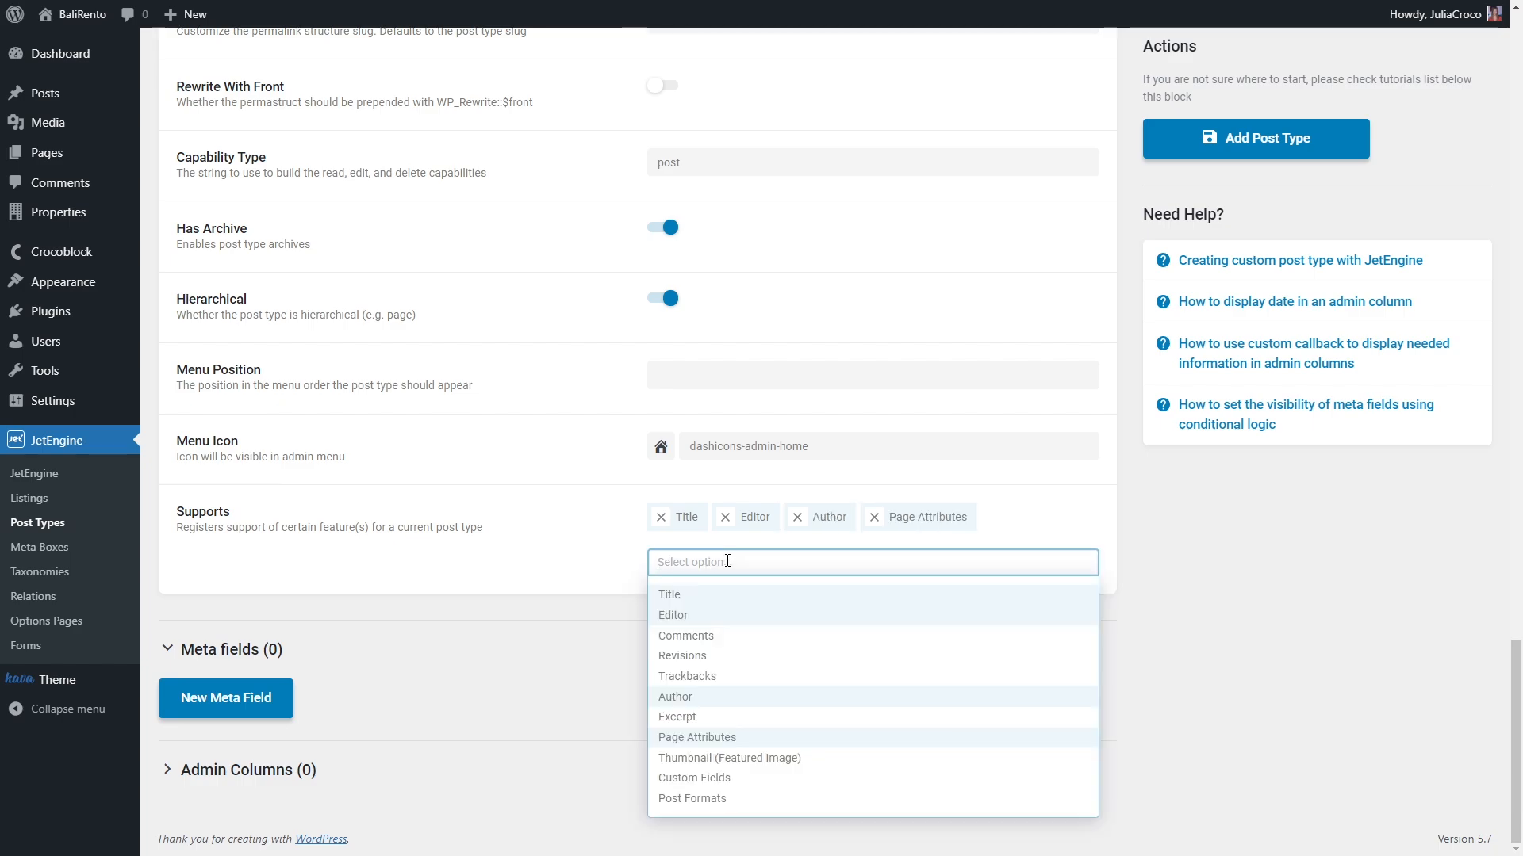
{"action": "left_click", "coordinate": [739, 756]}
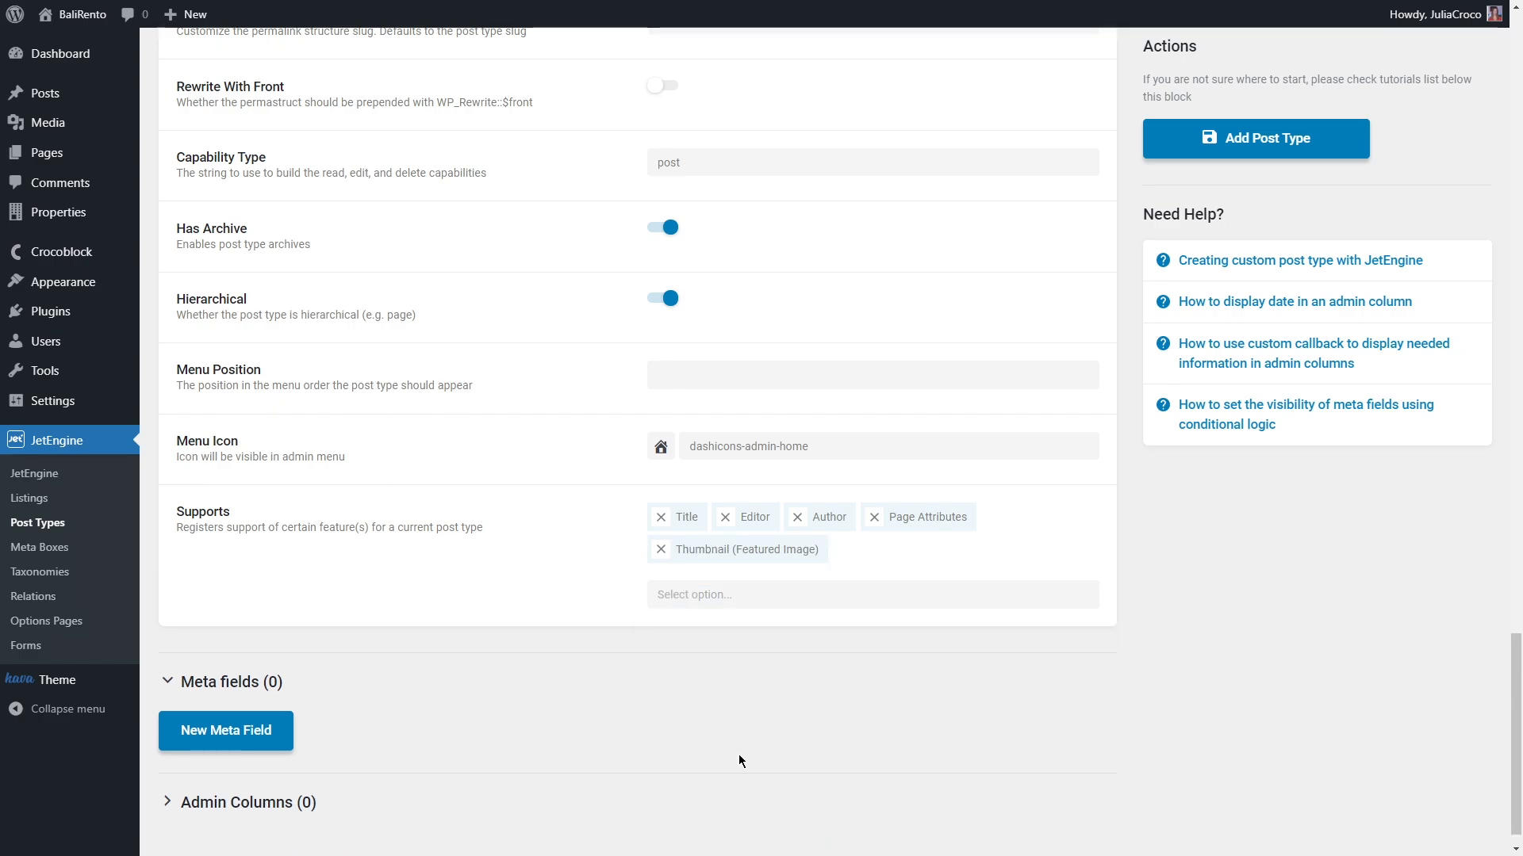
{"action": "scroll", "coordinate": [739, 754], "scroll_direction": "down", "scroll_amount": 1}
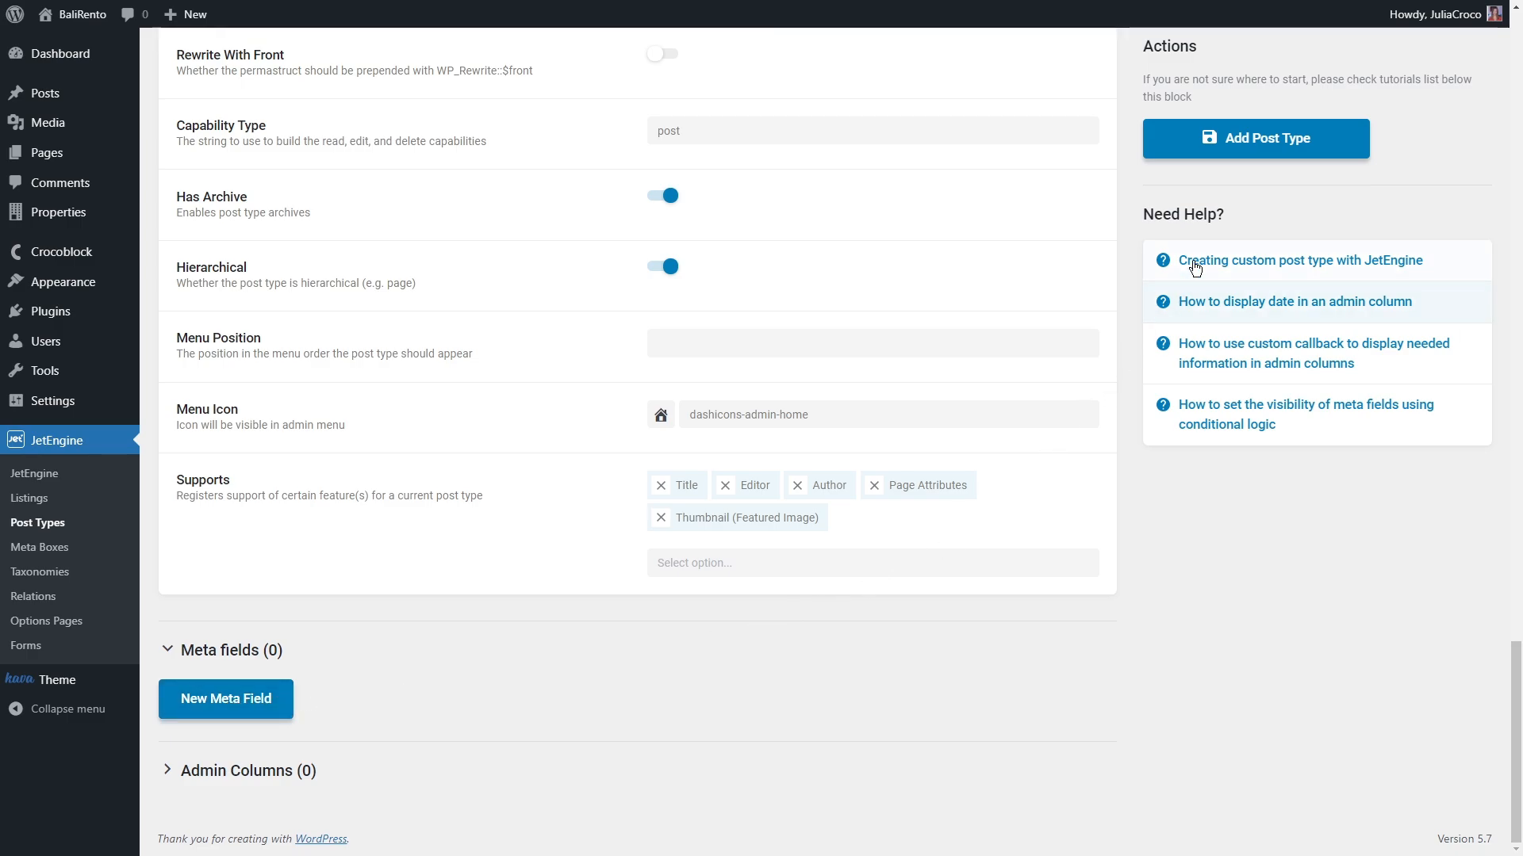
{"action": "left_click", "coordinate": [1243, 127]}
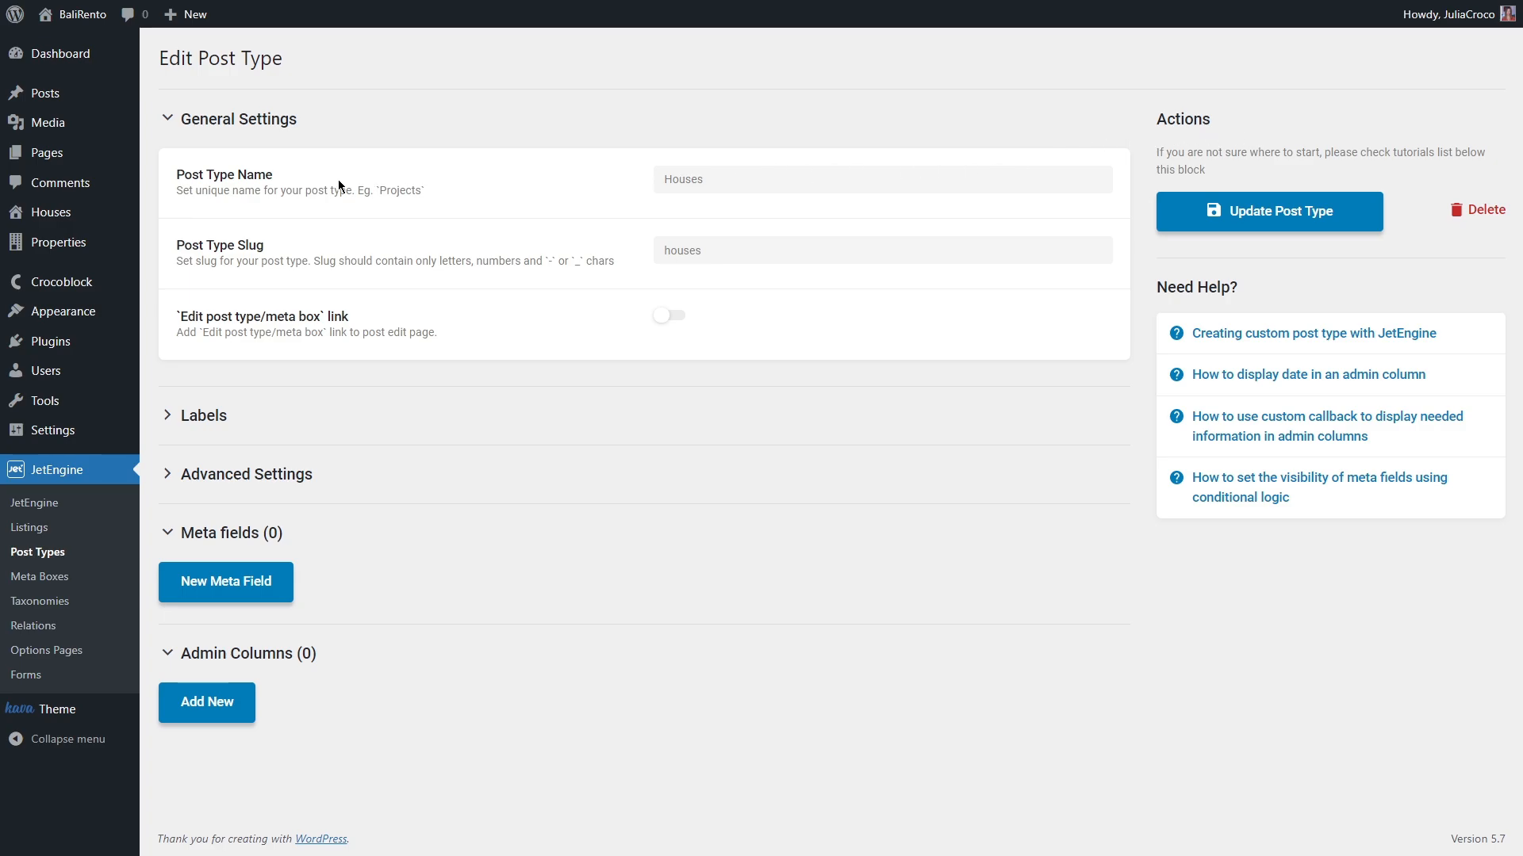
Create a new Houses post and title it Unique Treehouse.
{"action": "mouse_move", "coordinate": [96, 217]}
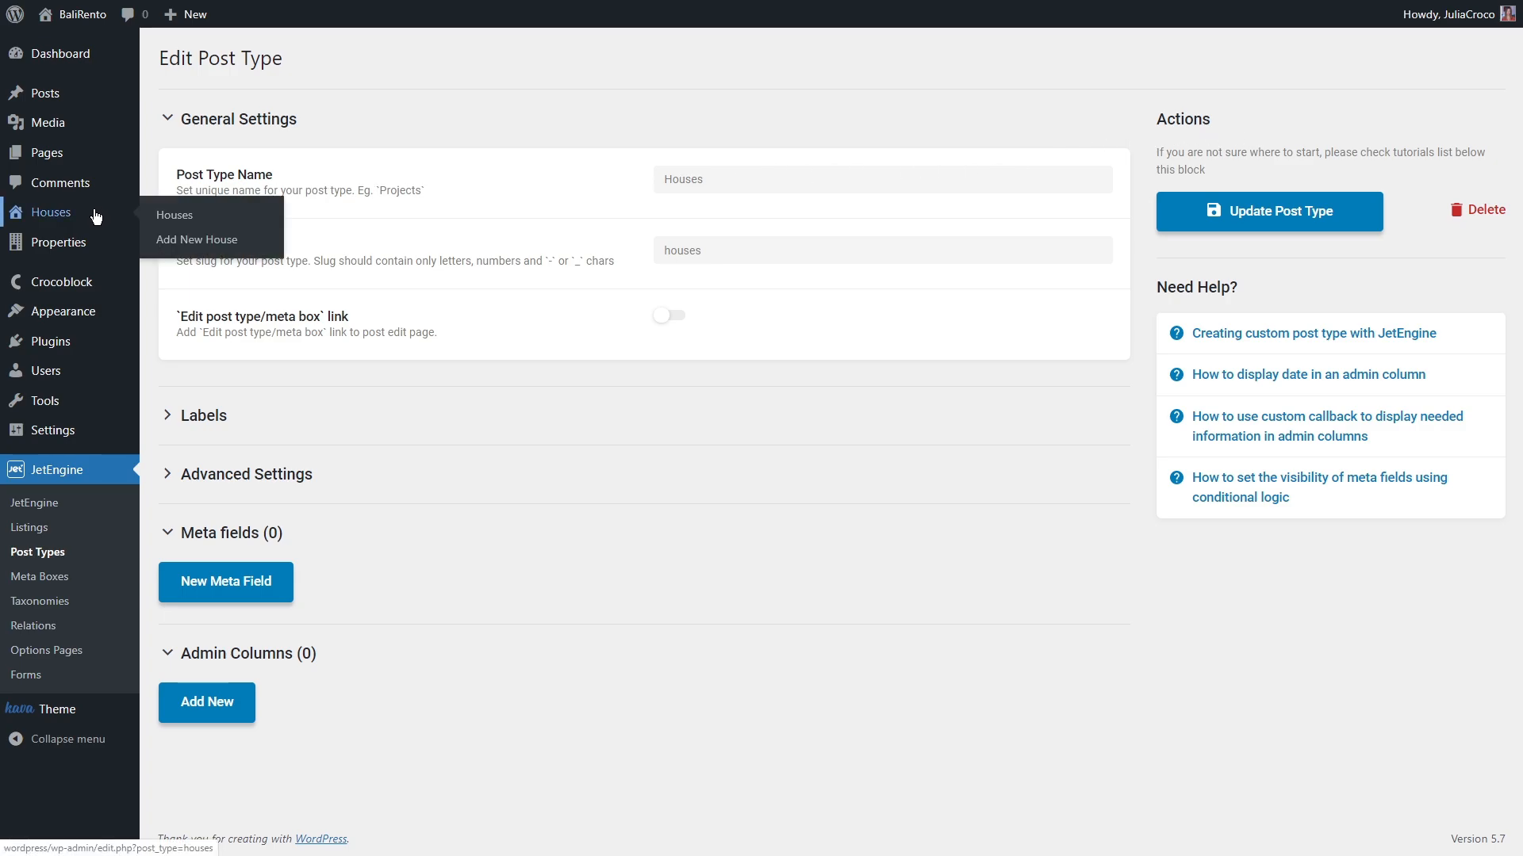
{"action": "left_click", "coordinate": [208, 244]}
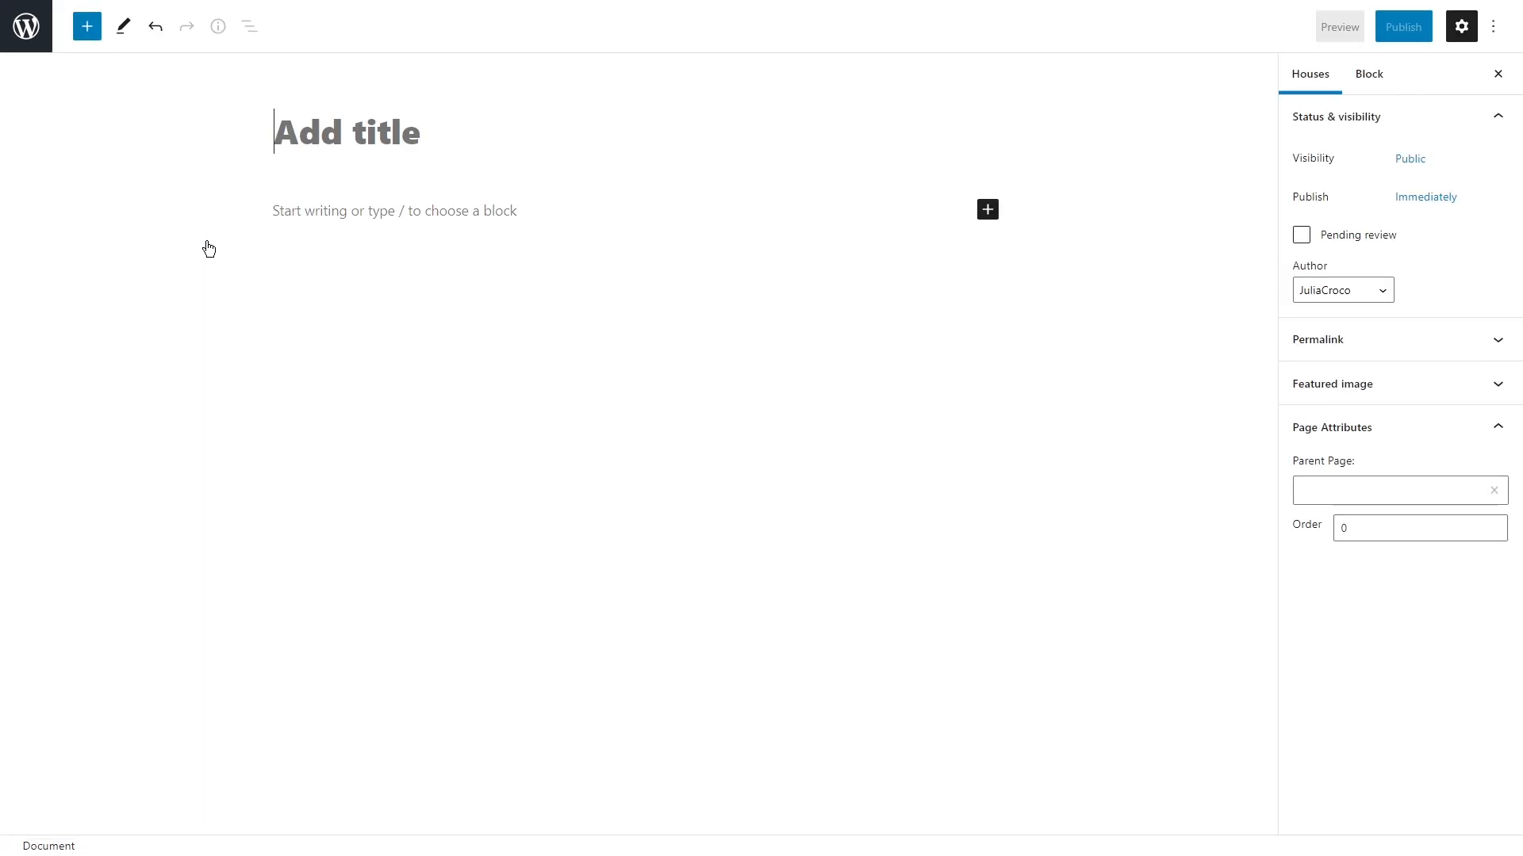
{"action": "type", "text": "Unique Treehouse"}
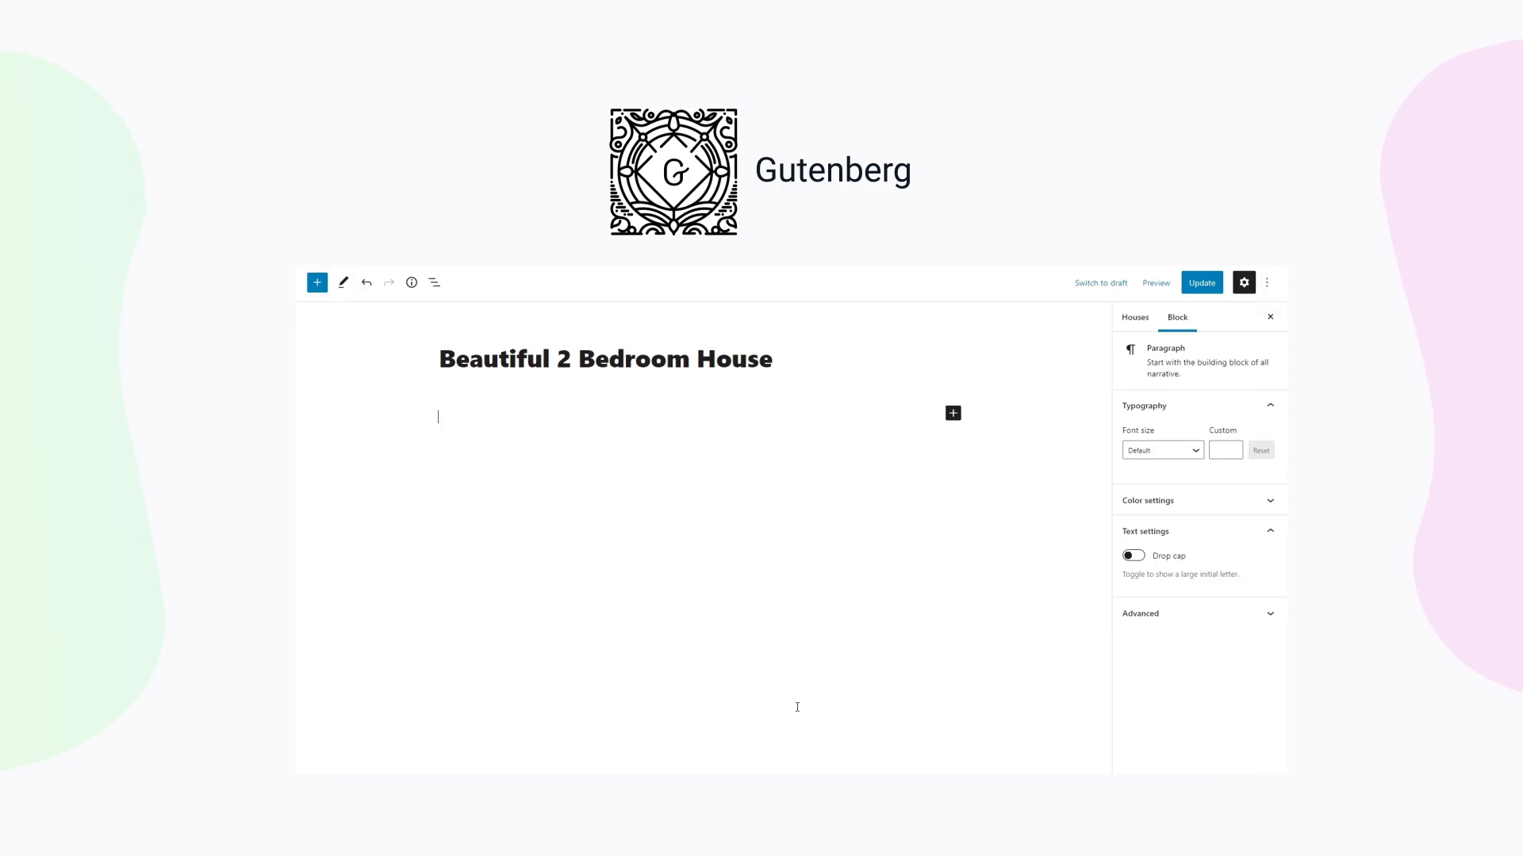
Insert the house photo as an image block under the Beautiful 2 Bedroom House title and group it.
{"action": "left_click", "coordinate": [953, 413]}
{"action": "left_click", "coordinate": [1045, 521]}
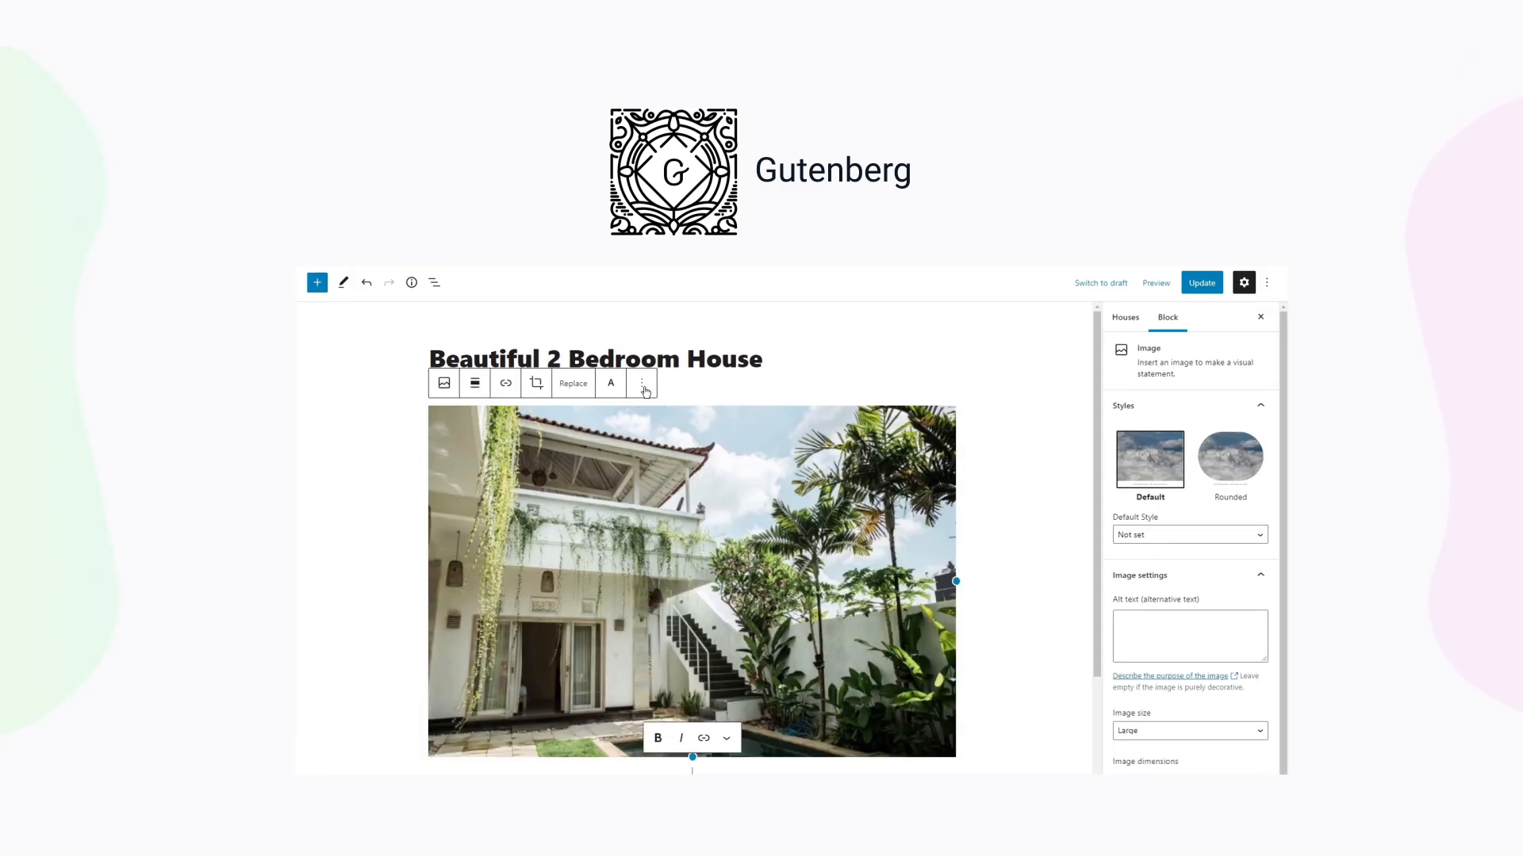
{"action": "left_click", "coordinate": [645, 391]}
{"action": "left_click", "coordinate": [665, 622]}
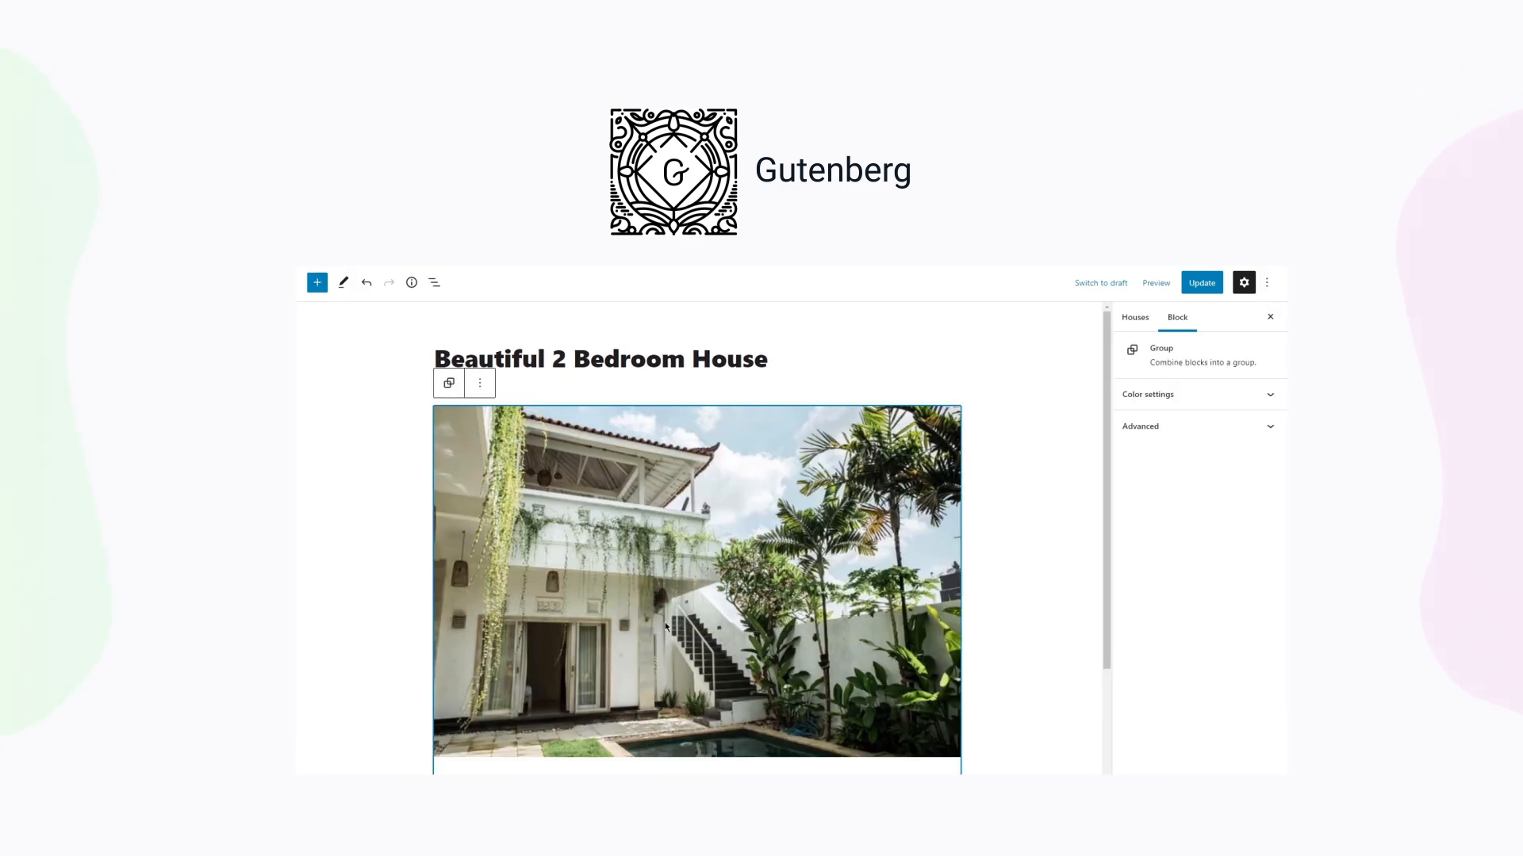
Transform the image's group into a two-column block and start an empty paragraph in the second column.
{"action": "left_click", "coordinate": [449, 383]}
{"action": "left_click", "coordinate": [493, 447]}
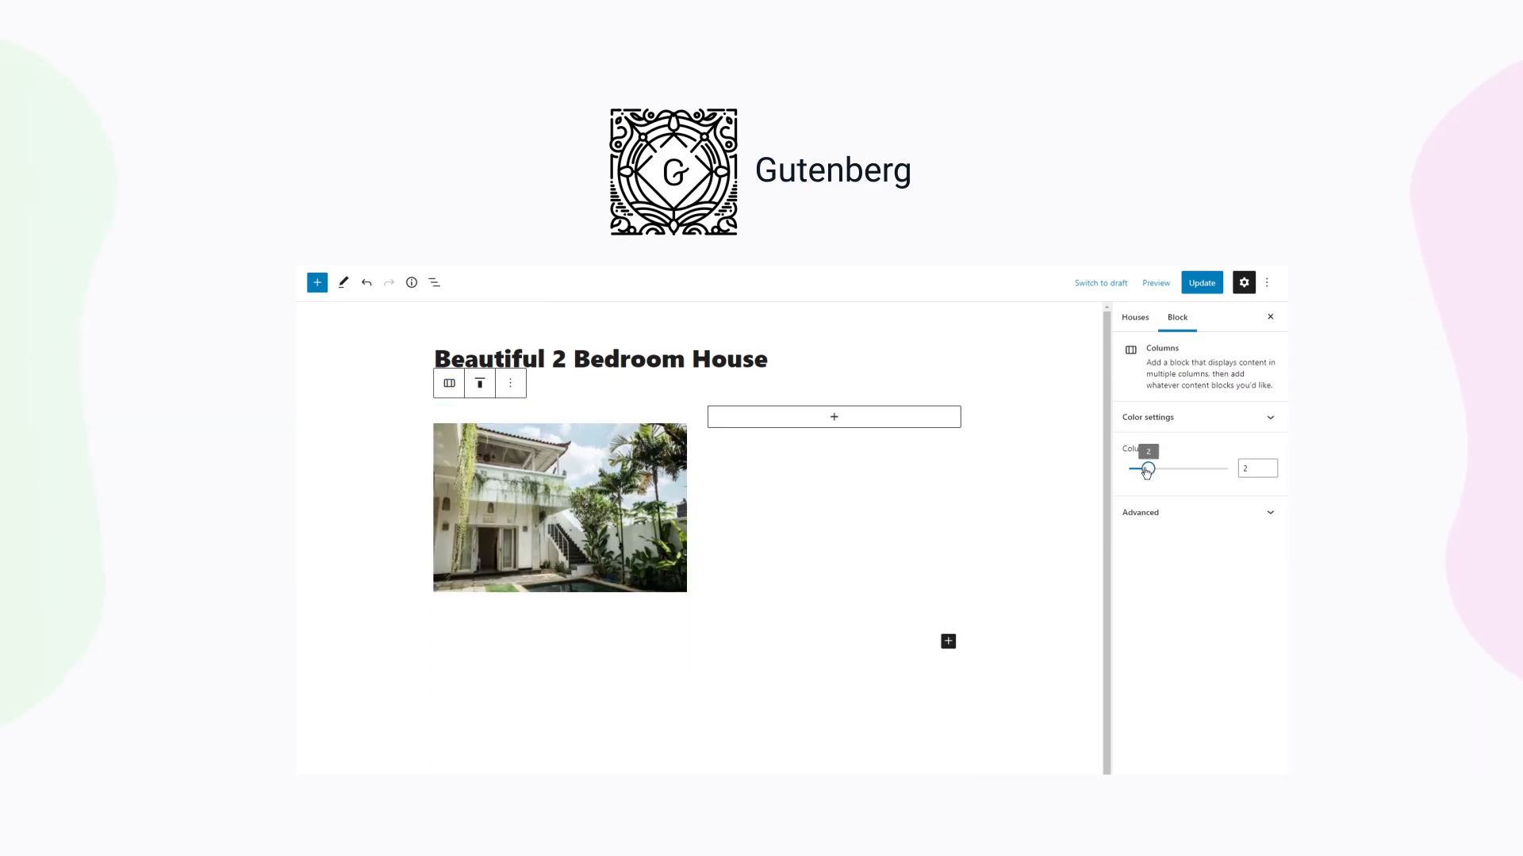
{"action": "left_click", "coordinate": [847, 422]}
{"action": "left_click", "coordinate": [769, 523]}
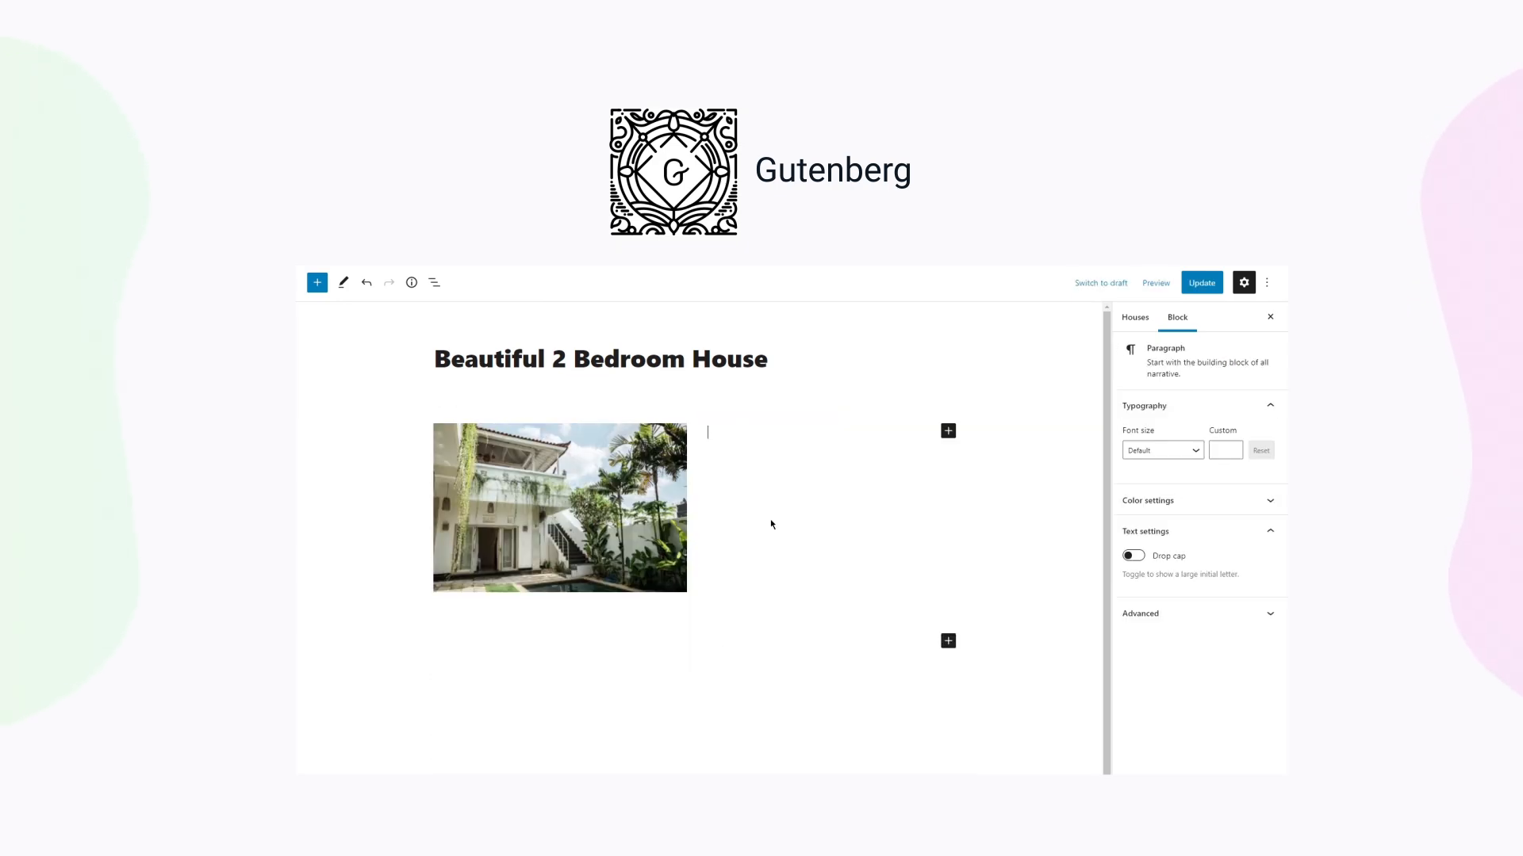
Write two description paragraphs in the second column, starting "Substantial and contemporary" and "A generously-proportioned family home with flexi space".
{"action": "type", "text": "Substantial and contemporary, this two-storey home represents executive living at its very best! Four good-sized bedrooms (including an expansive master suite) are complemented by stunning kitchen and bathroom spaces and a variety of versatile living areas."}
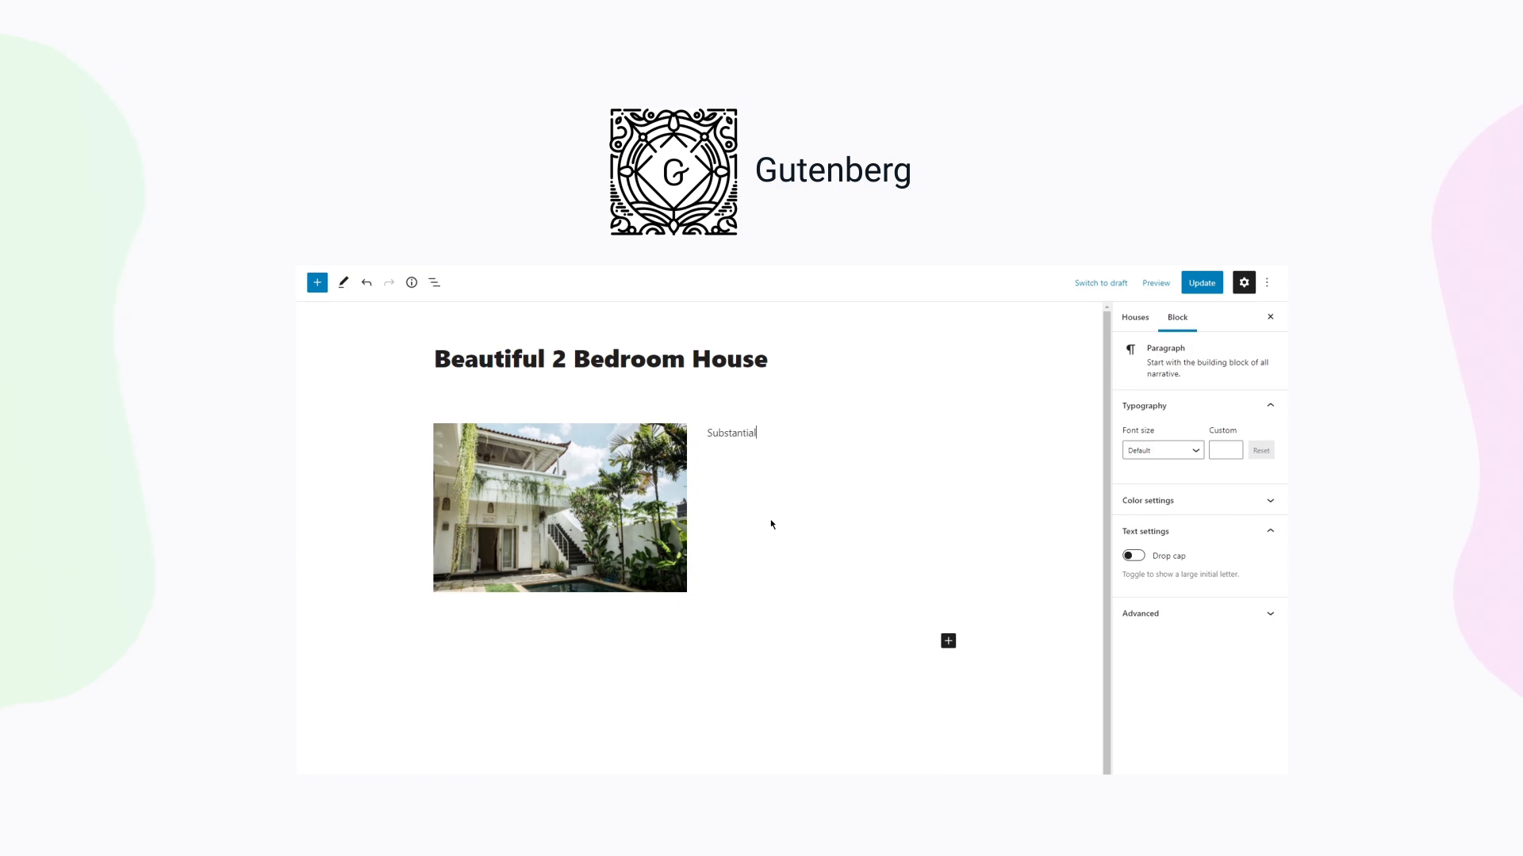
{"action": "key", "text": "Return"}
{"action": "type", "text": "A generously-proportioned family home with flexi space for either a large office, guest room or fifth bedroom - the choise is yours. The modern open-plan living area and the separate room offer plenty of versatility."}
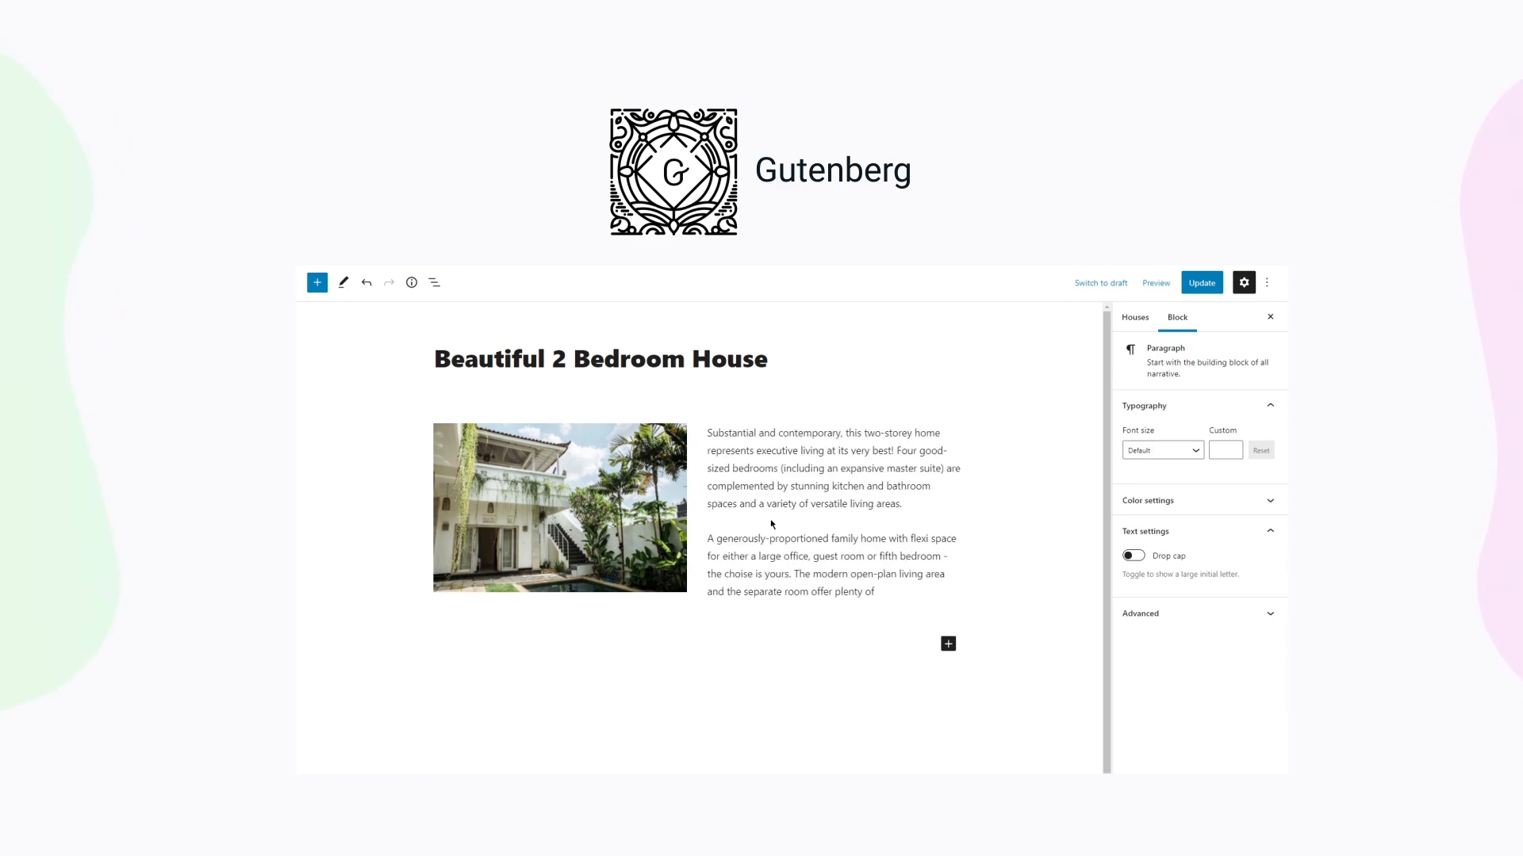
Add a paragraph below the columns beginning "As spacious as they are stylish, these two-bedroom units are ideal for first home buyers".
{"action": "left_click", "coordinate": [949, 645]}
{"action": "left_click", "coordinate": [968, 513]}
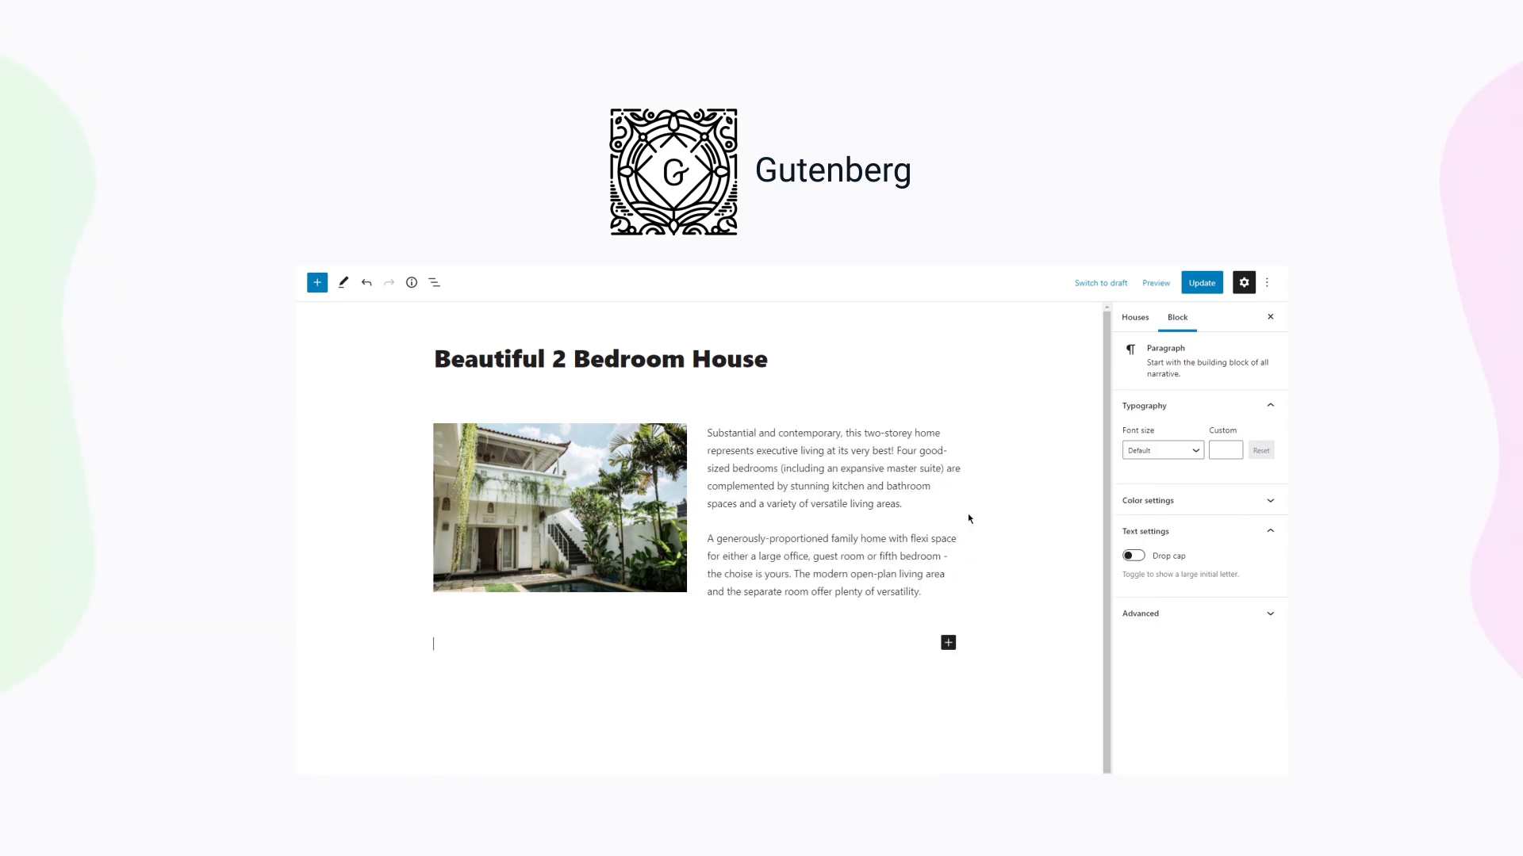
{"action": "type", "text": "As spacious as they are stylish, these two-bedroom units are ideal for first home buyers, downsizers or investors. Downstairs, the open-plan kitchen is complemented by generous entertaining areas, while the second floor is home to two good-sized bedrooms and plenty of functional storage solutions."}
Insert a three-column gallery of five interior photos below the text, and move the full-width paragraph down past it.
{"action": "left_click", "coordinate": [317, 283]}
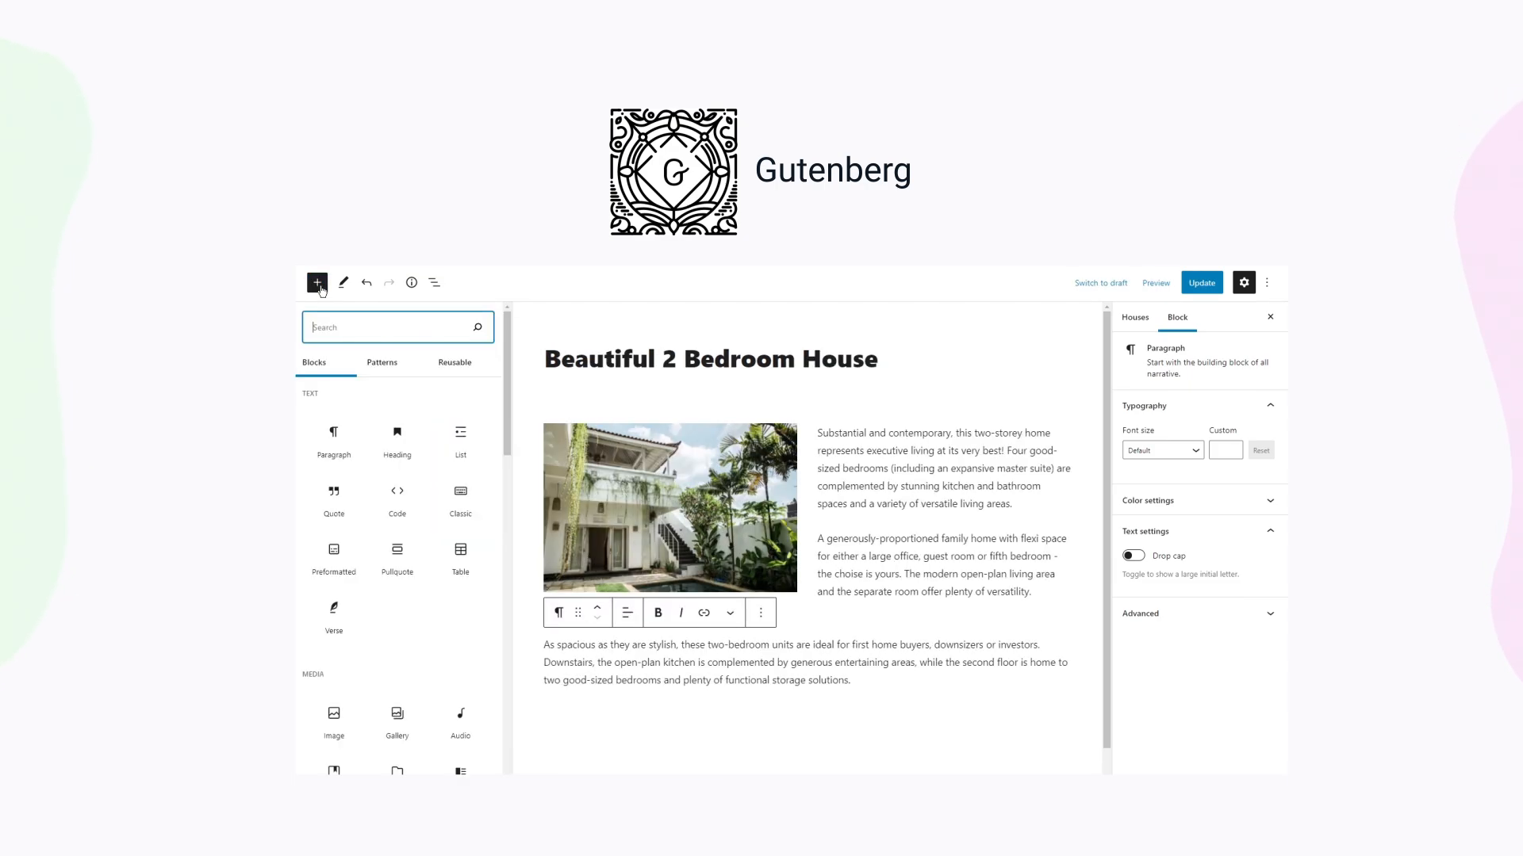
{"action": "left_click", "coordinate": [398, 718]}
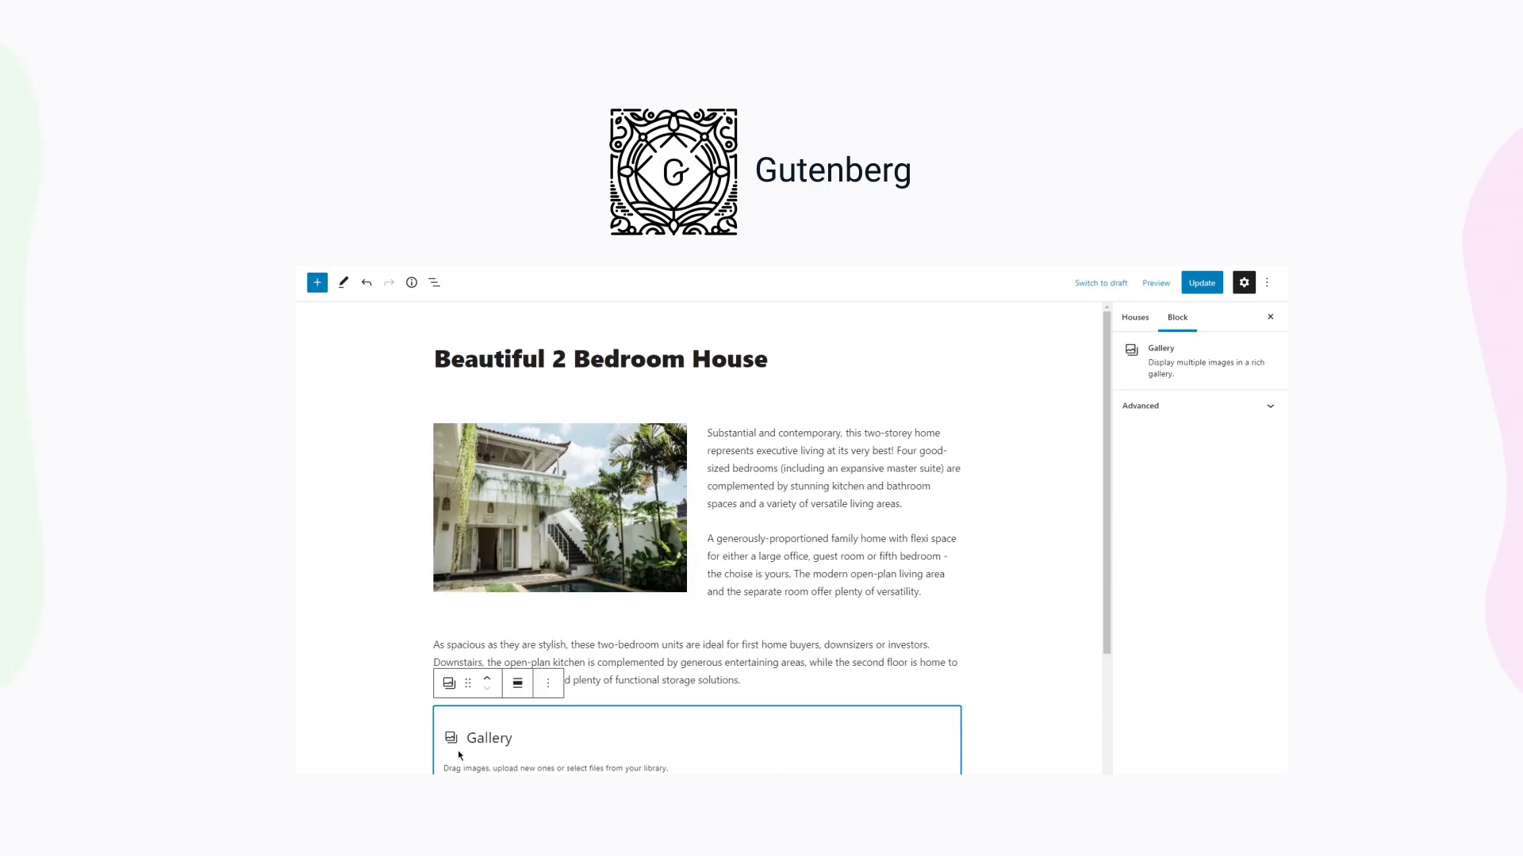
{"action": "scroll", "coordinate": [670, 475], "scroll_direction": "down", "scroll_amount": 3}
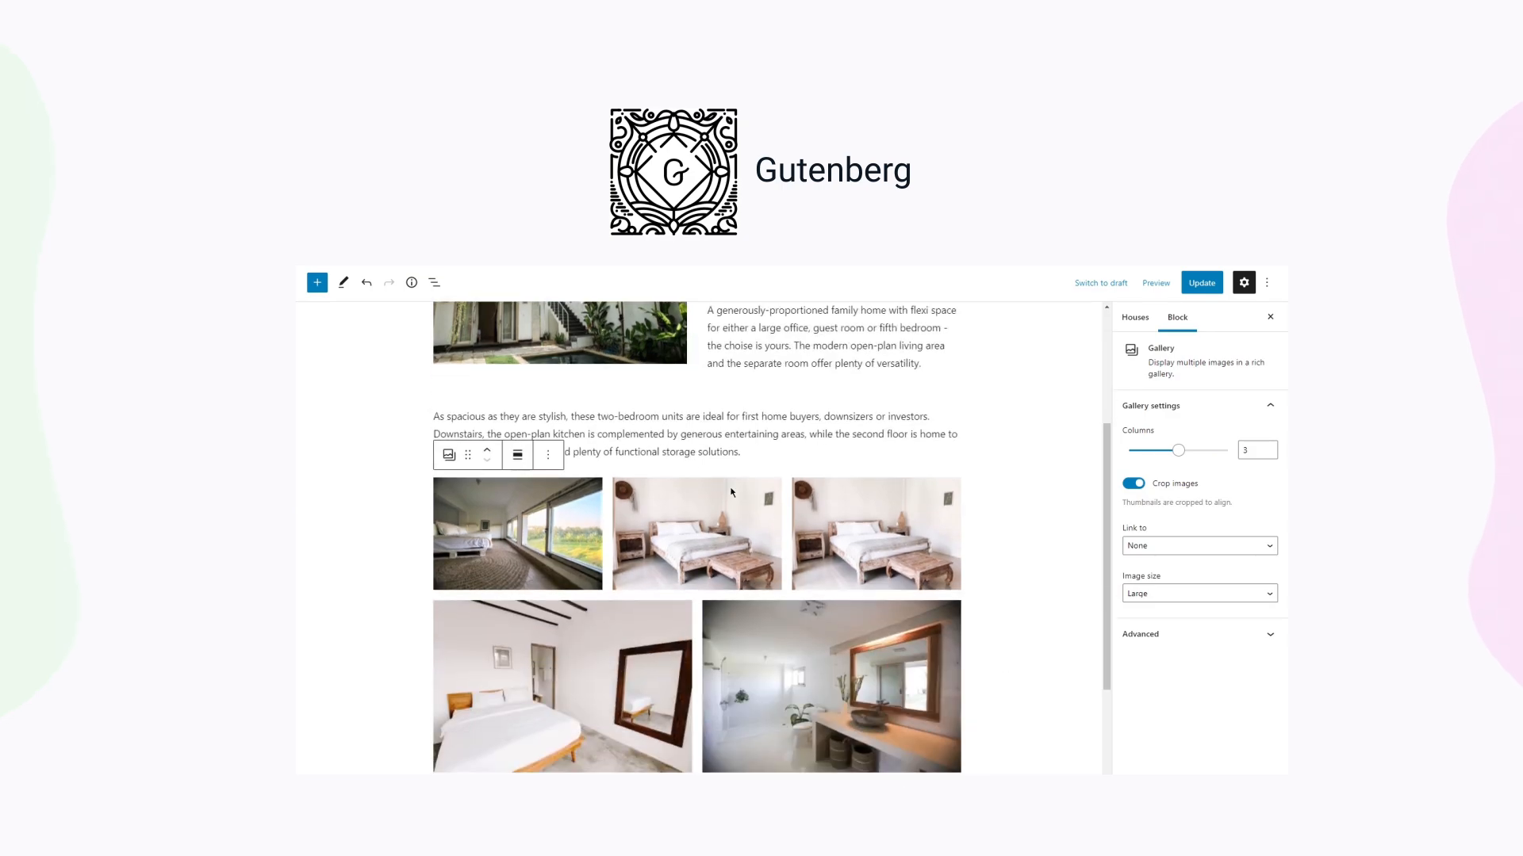
{"action": "left_click", "coordinate": [670, 434]}
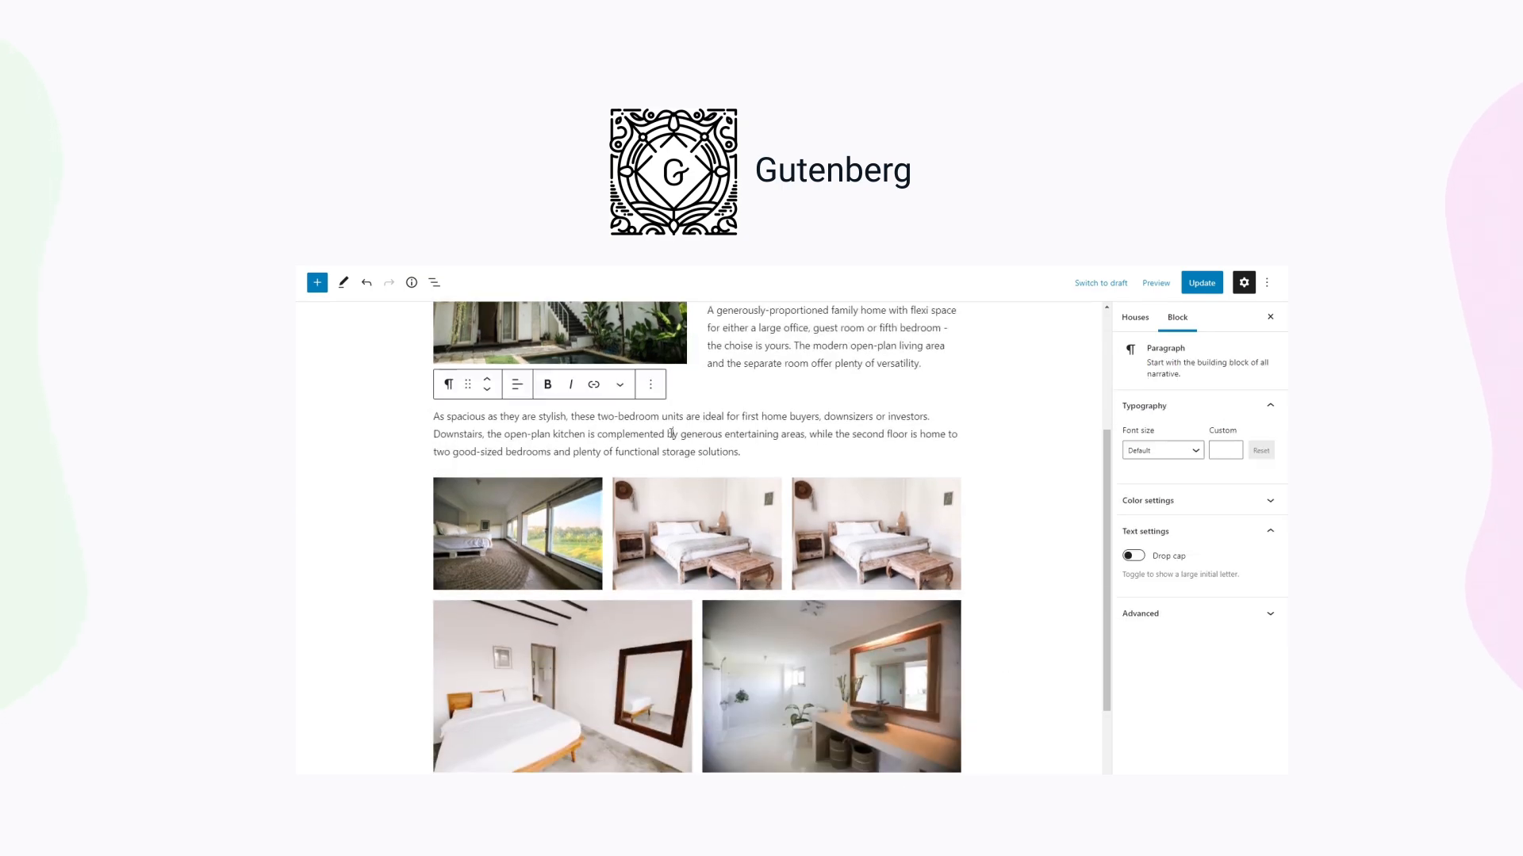
{"action": "left_click", "coordinate": [487, 390]}
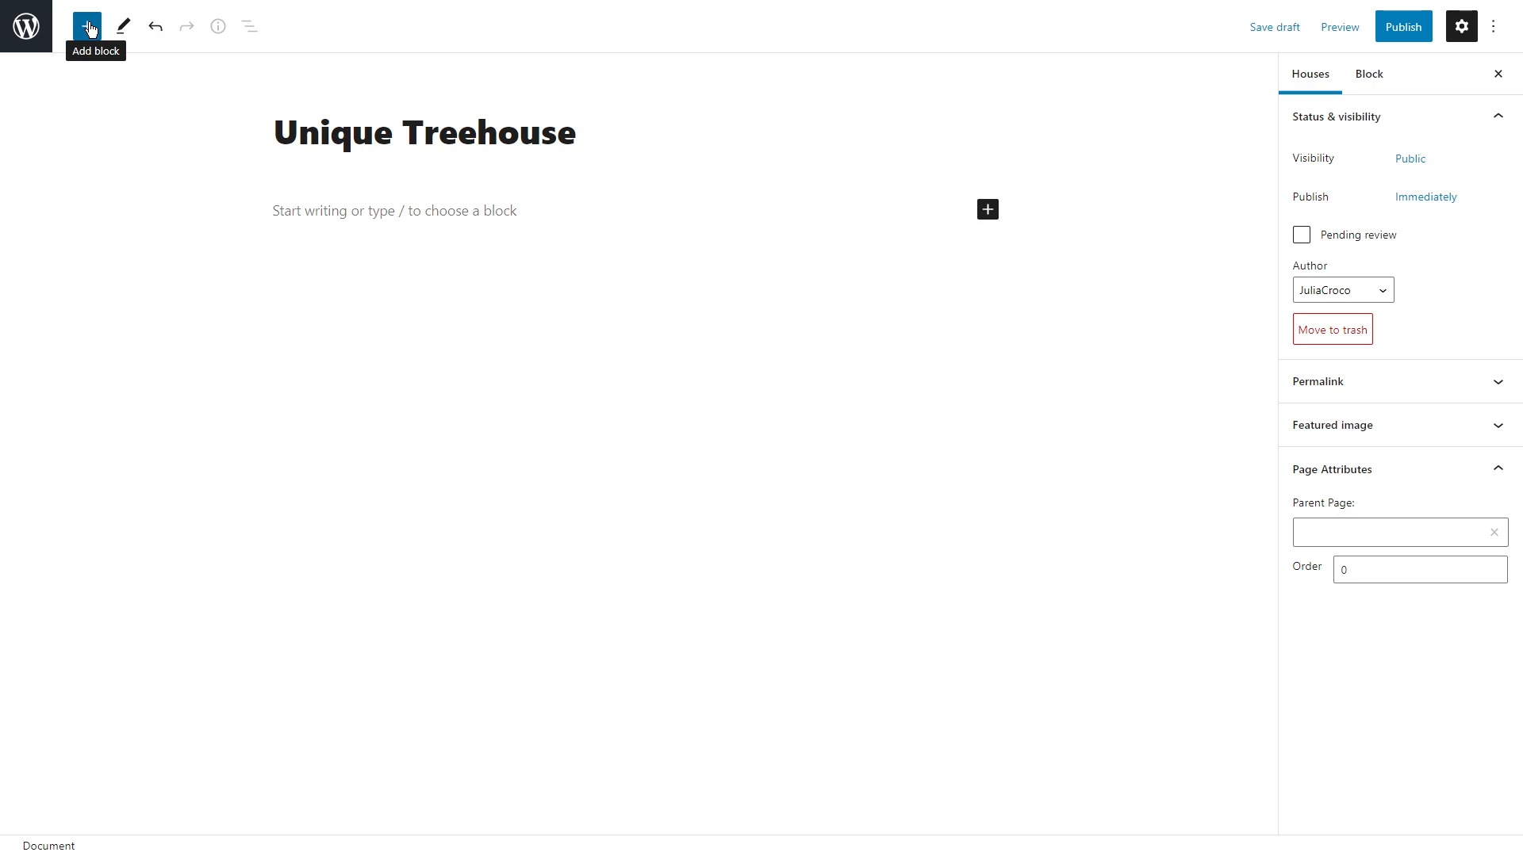
Insert an Image block under the Unique Treehouse title with the treehouse bedroom photo from the media library.
{"action": "left_click", "coordinate": [988, 211]}
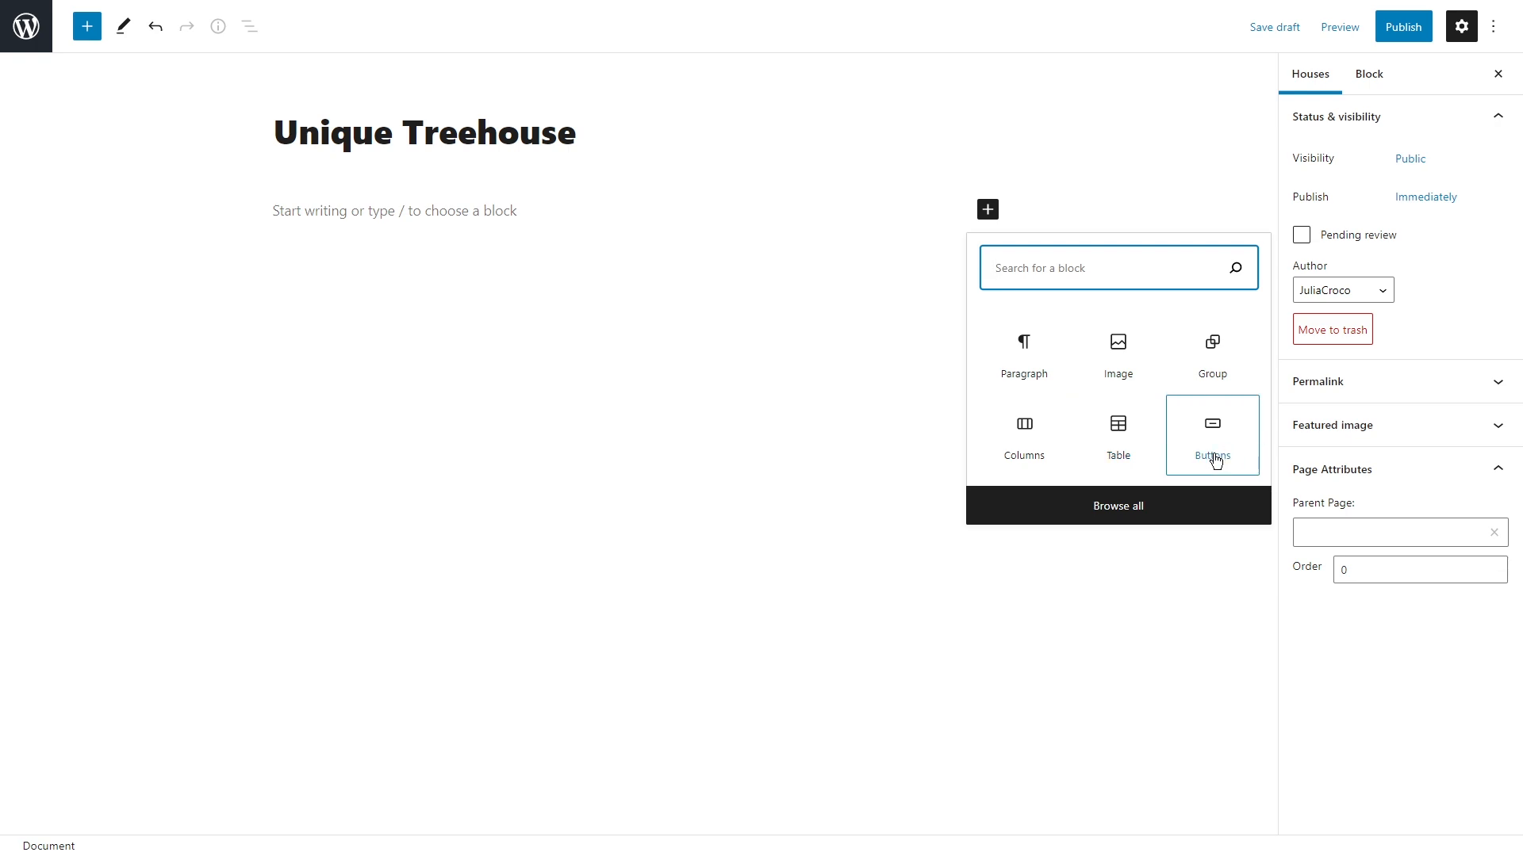
{"action": "left_click", "coordinate": [1112, 505]}
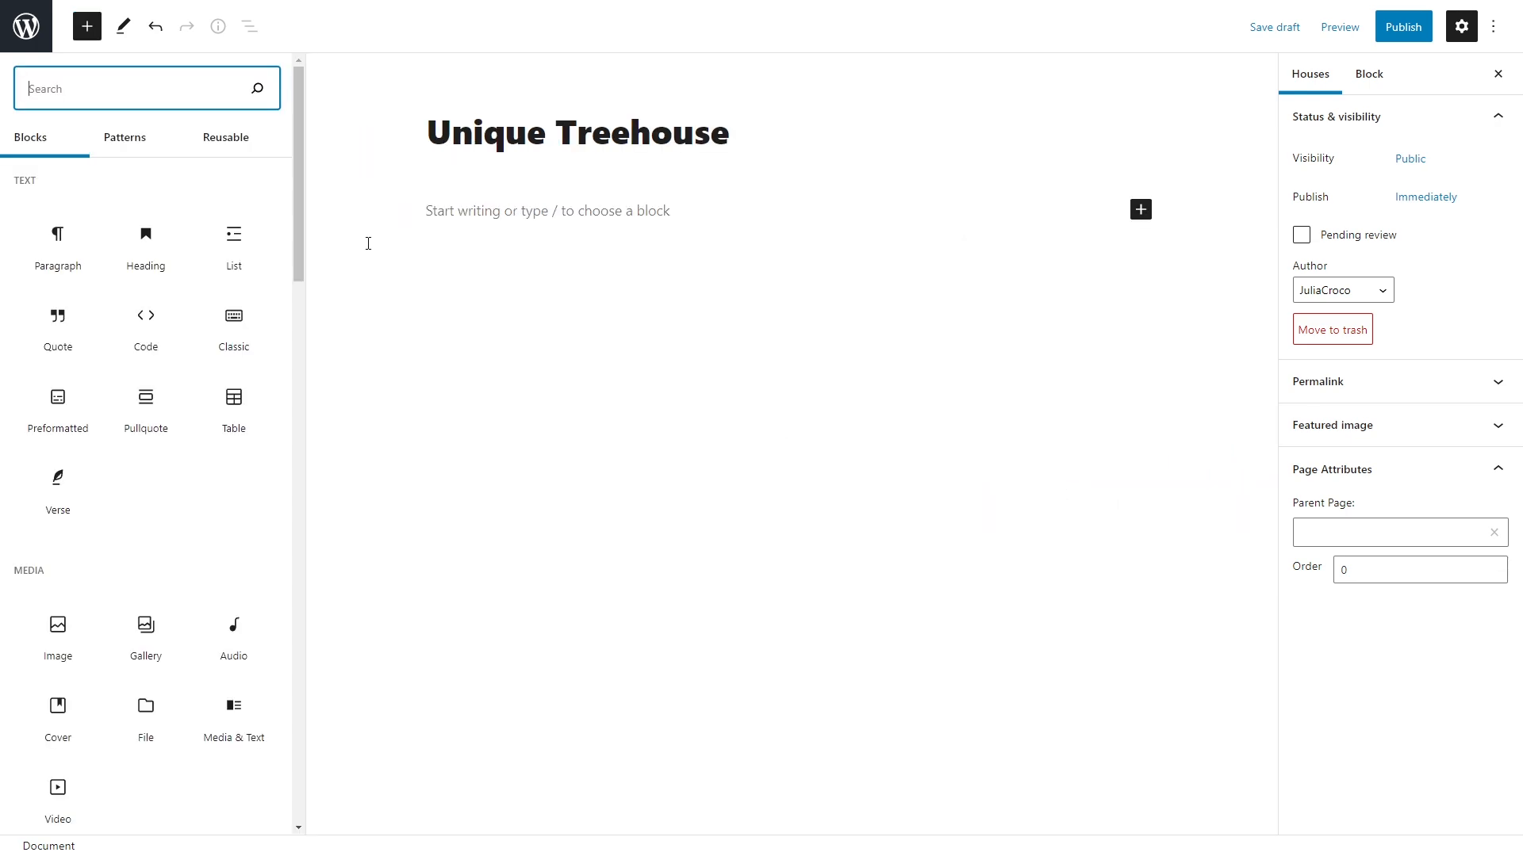
{"action": "left_click_drag", "start_coordinate": [293, 188], "coordinate": [296, 313]}
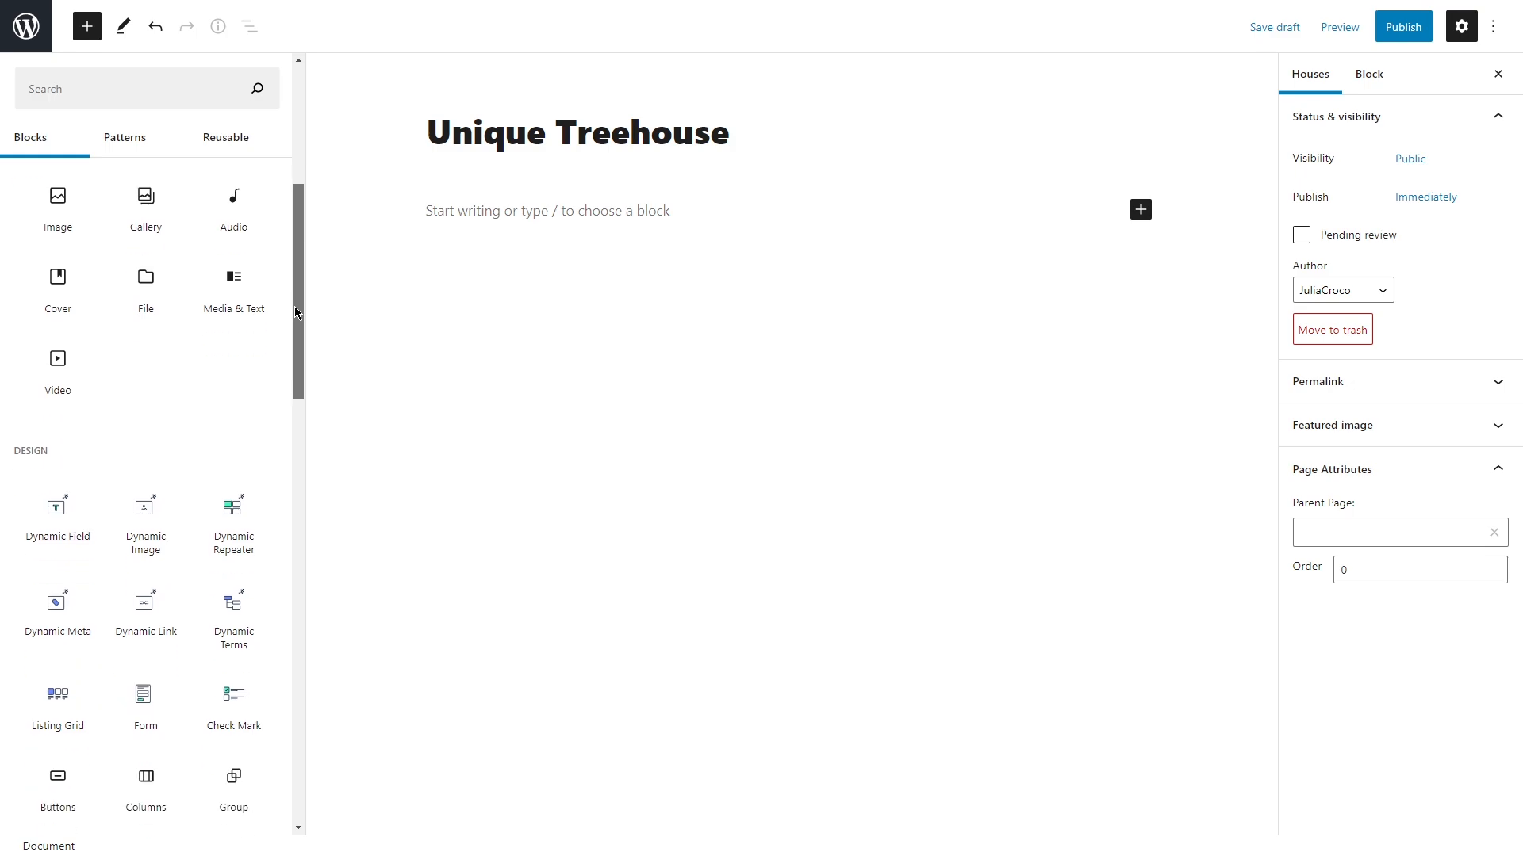
{"action": "mouse_move", "coordinate": [236, 513]}
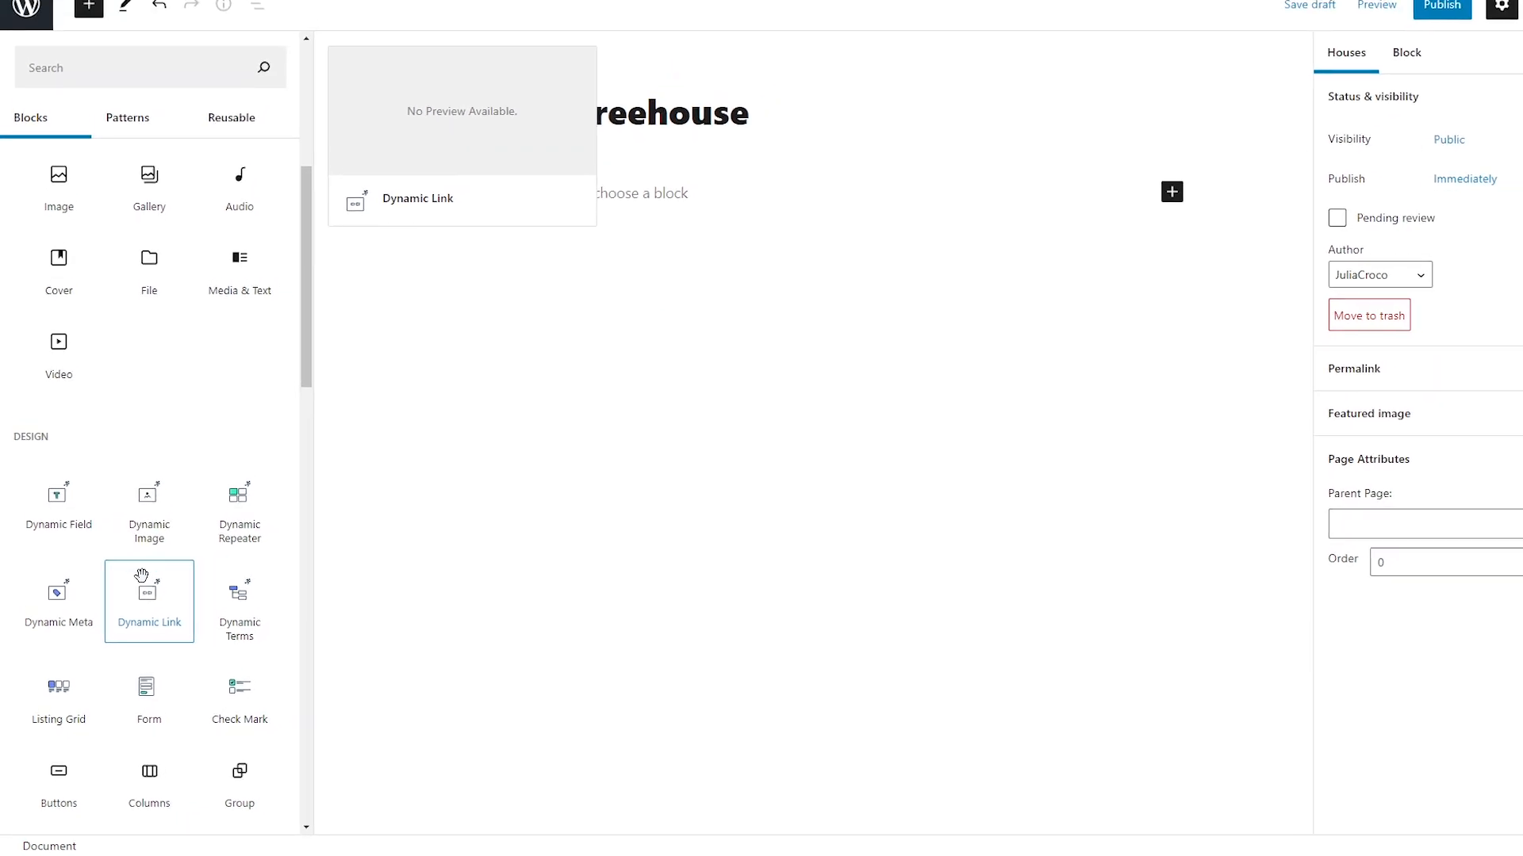
{"action": "left_click", "coordinate": [60, 203]}
{"action": "left_click", "coordinate": [393, 320]}
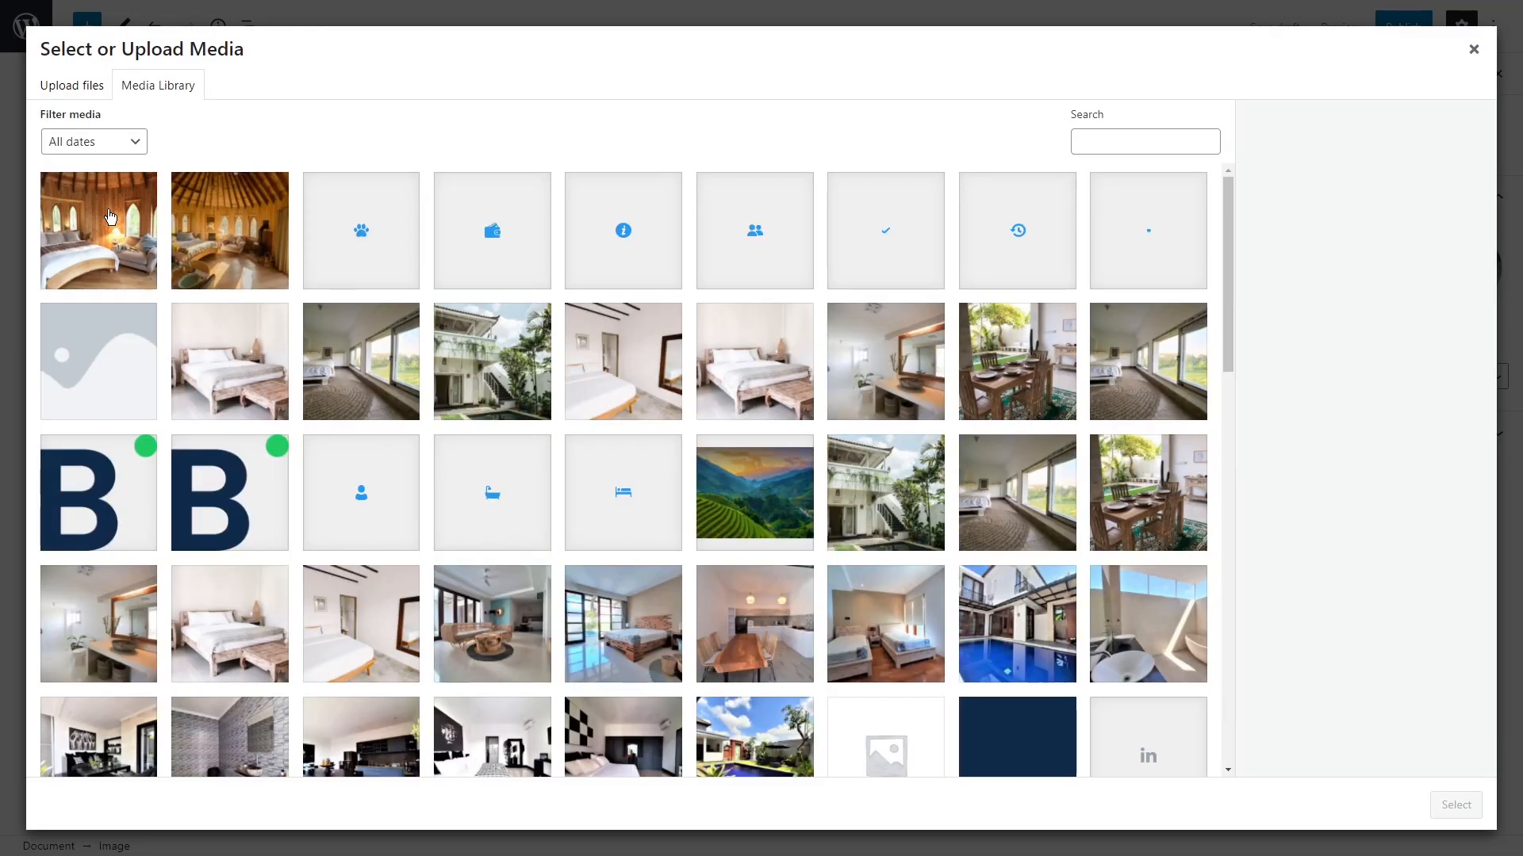
{"action": "left_click", "coordinate": [110, 216]}
{"action": "left_click", "coordinate": [1457, 805]}
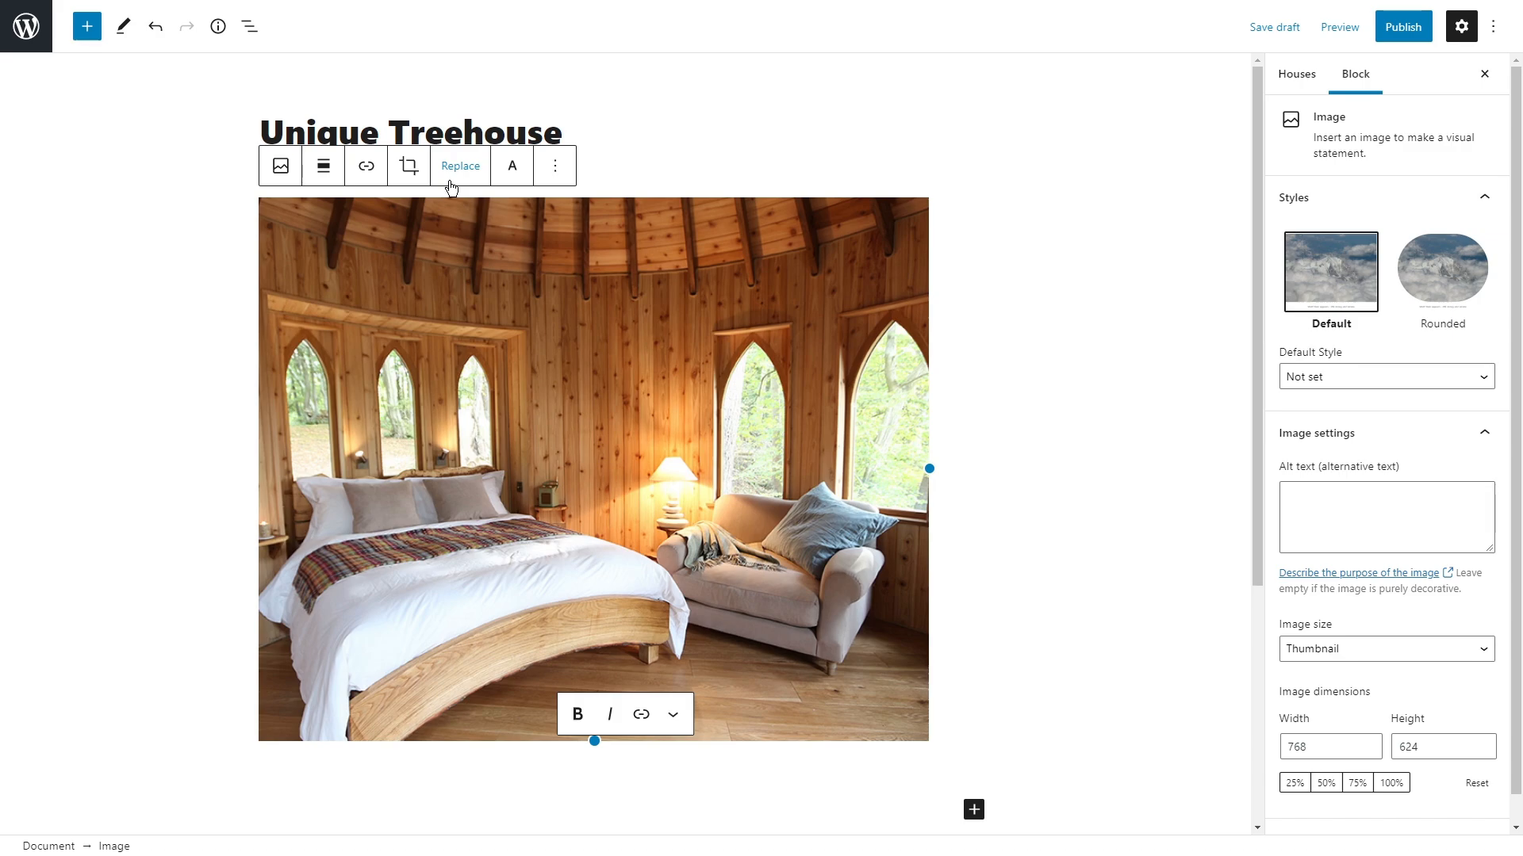
Examine the treehouse image block's transform, alignment and additional block options.
{"action": "left_click", "coordinate": [282, 167]}
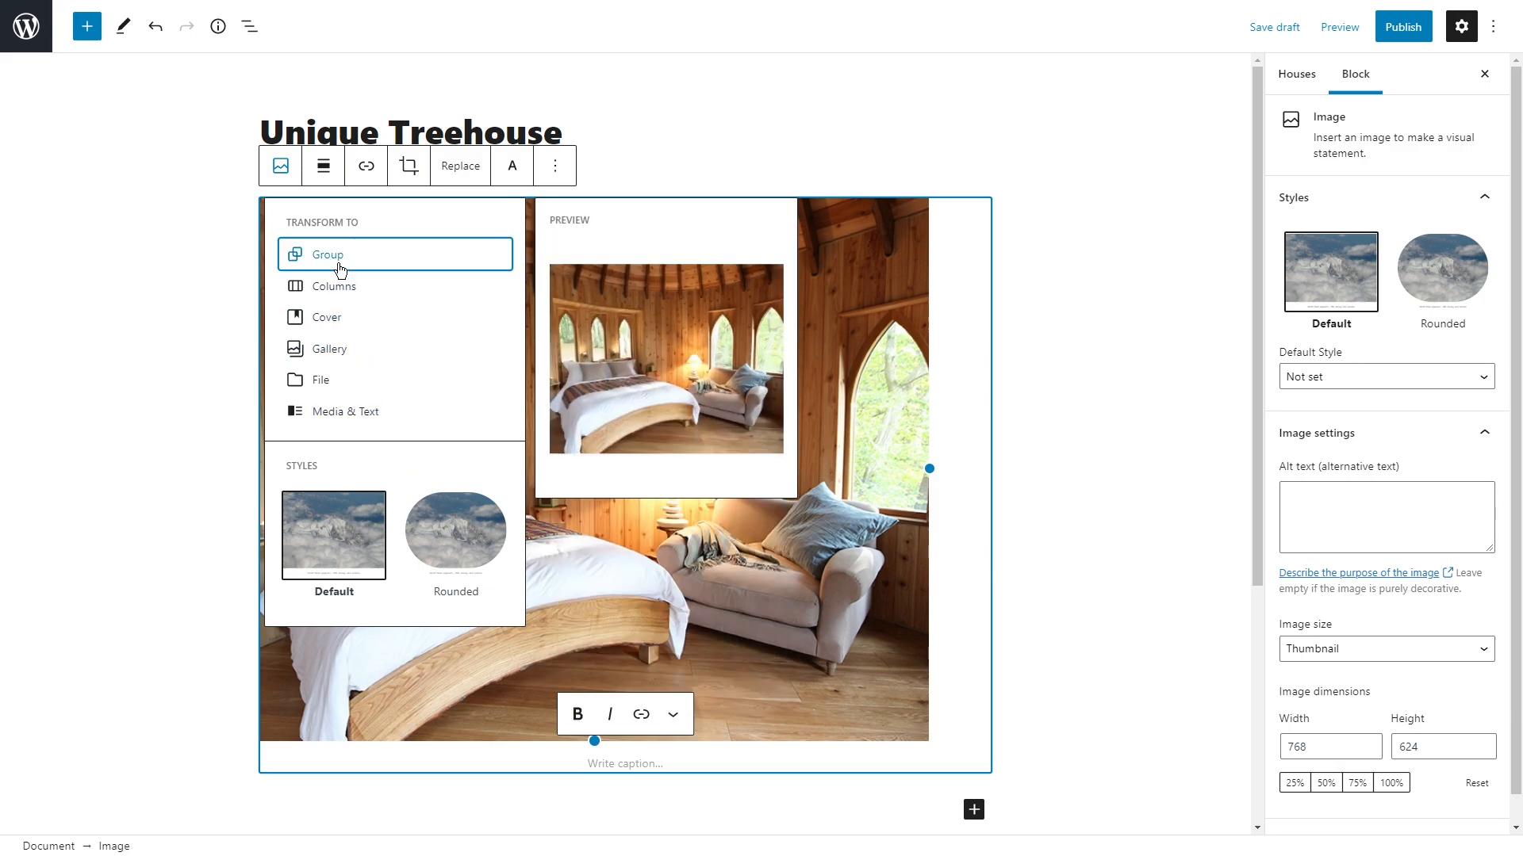
{"action": "left_click", "coordinate": [330, 168]}
{"action": "left_click", "coordinate": [330, 168]}
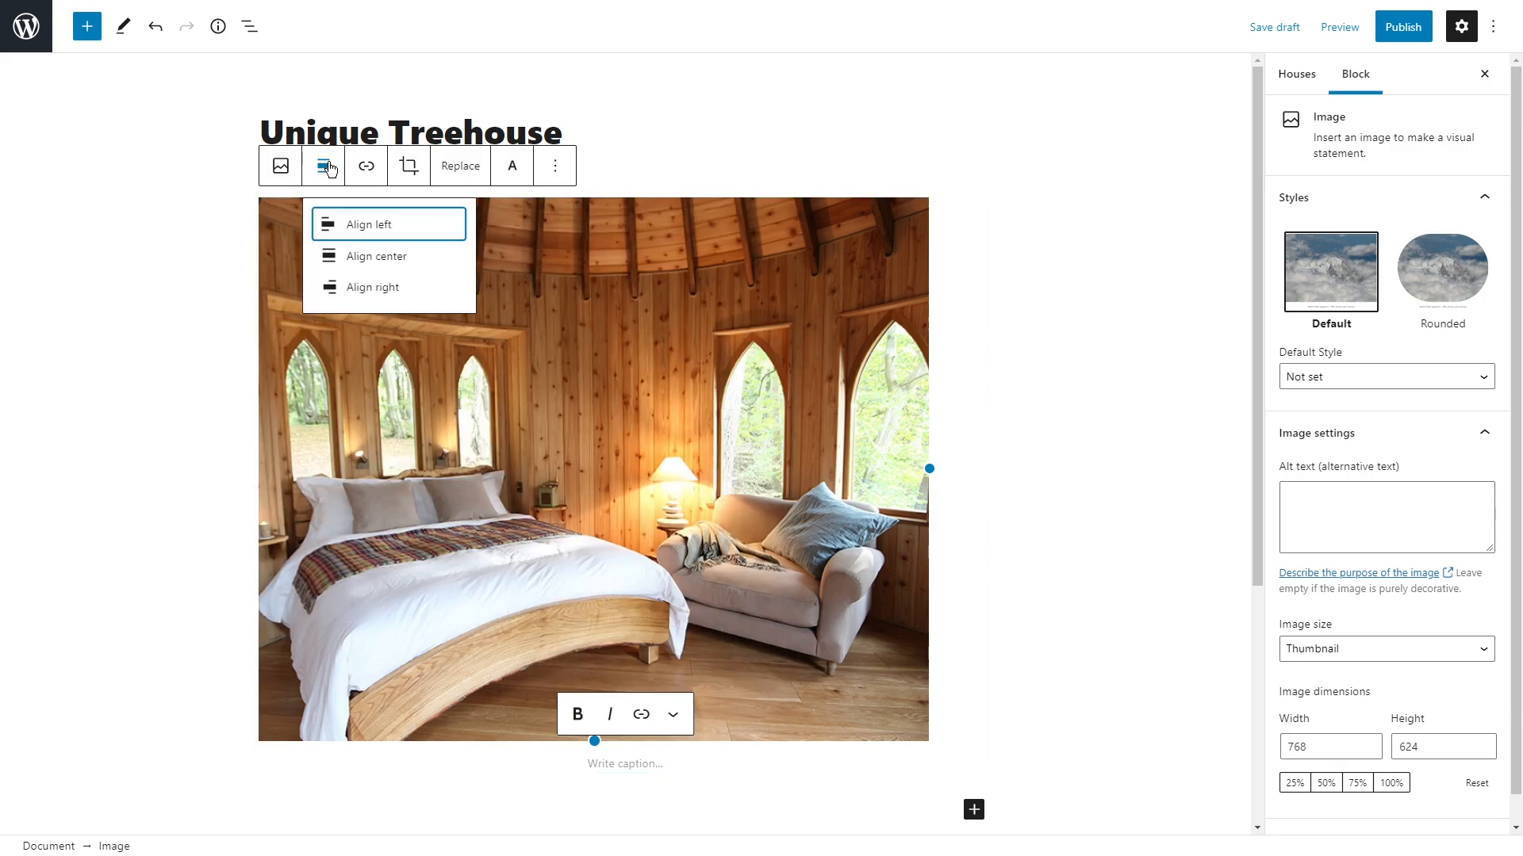
{"action": "key", "text": "Down"}
{"action": "key", "text": "Return"}
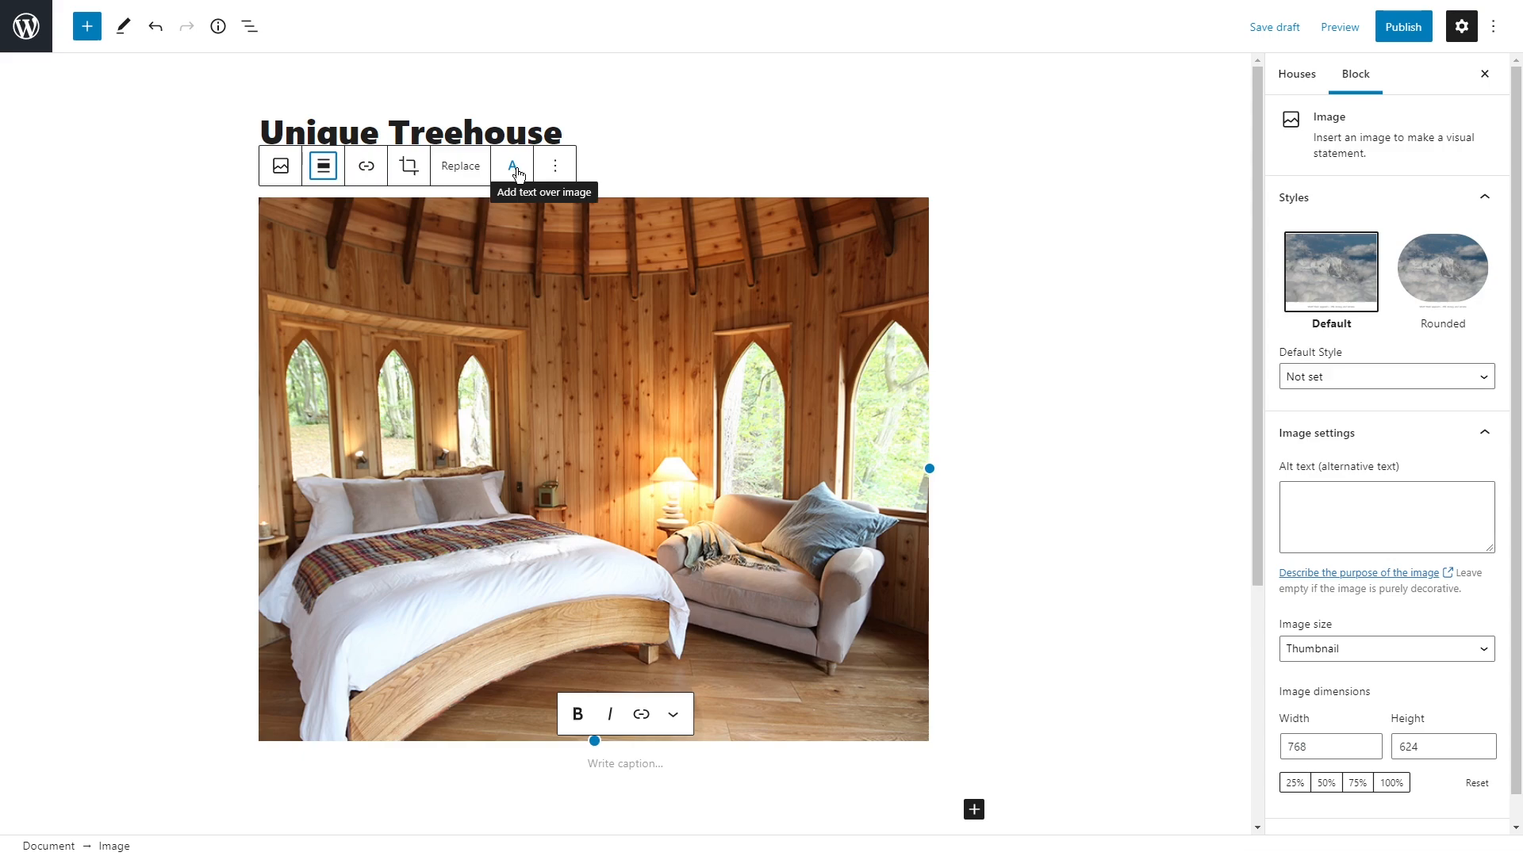
{"action": "left_click", "coordinate": [557, 168]}
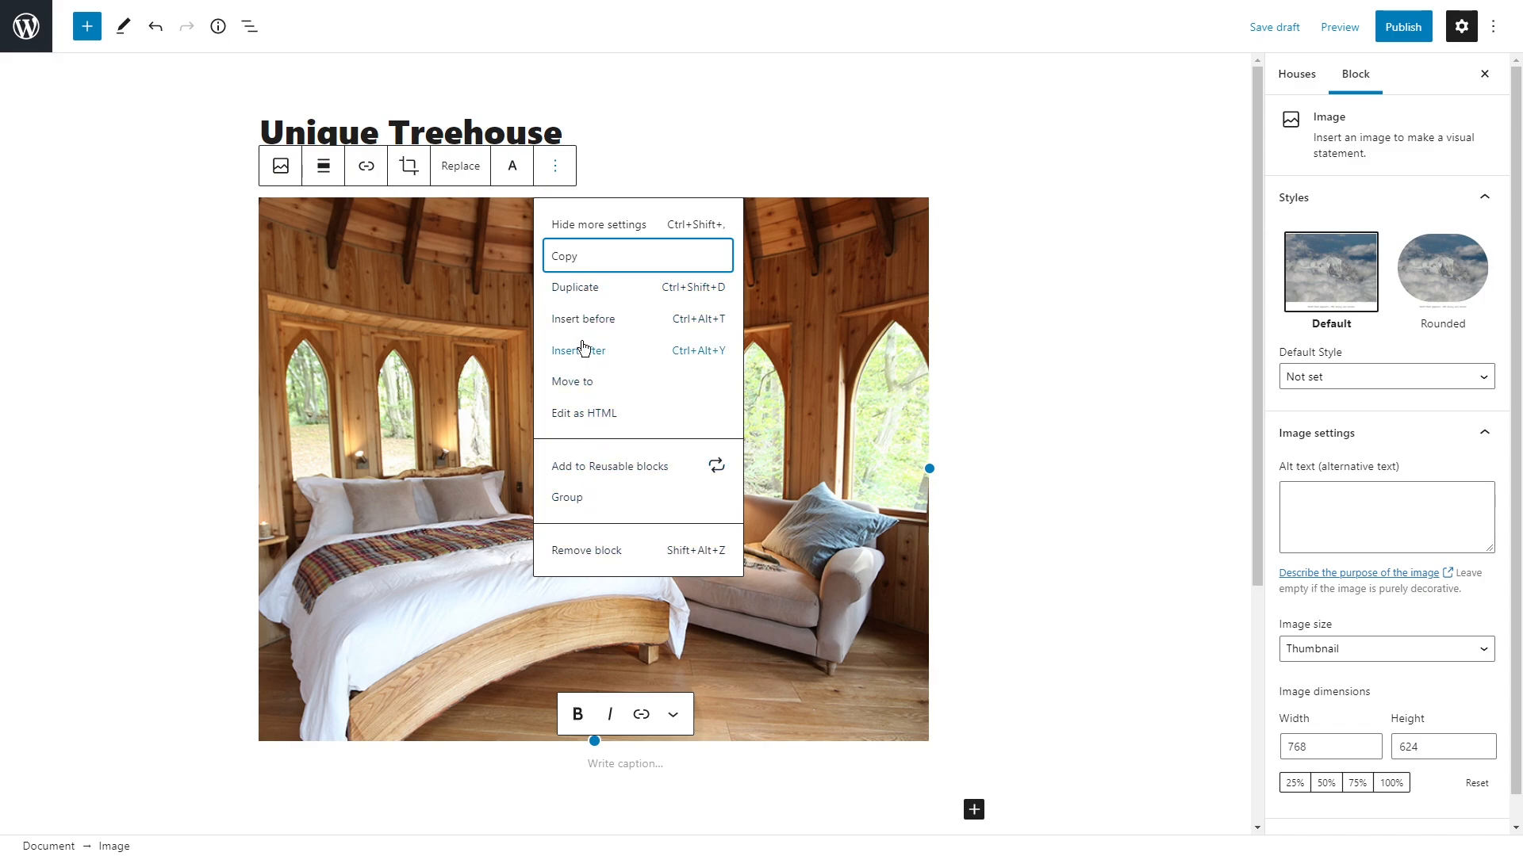
{"action": "left_click", "coordinate": [557, 165]}
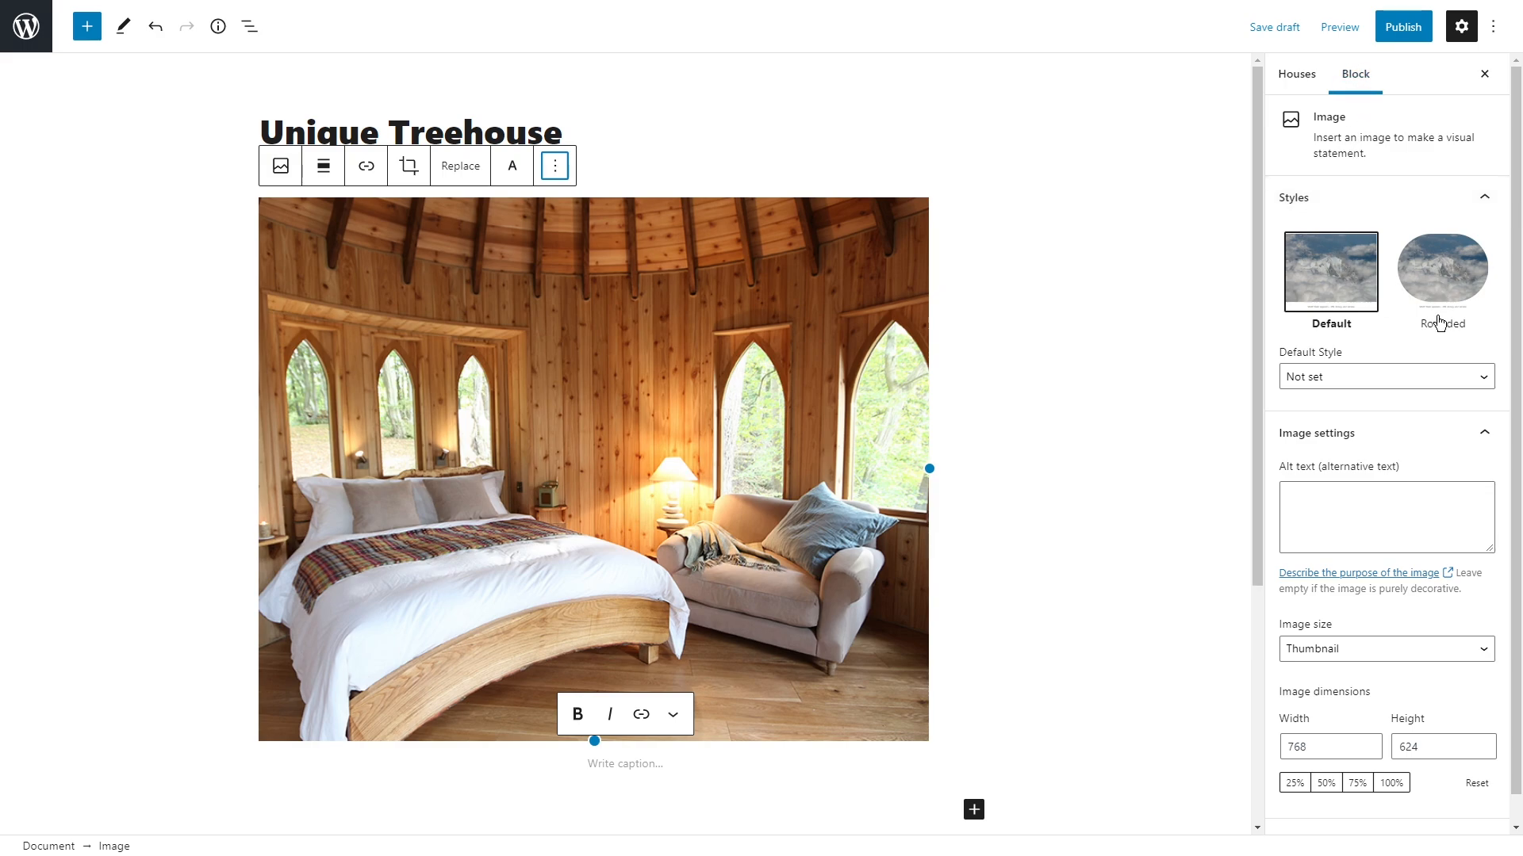
Review the treehouse image's alt text, image size and dimension settings, and expand its advanced attributes.
{"action": "left_click", "coordinate": [1371, 505]}
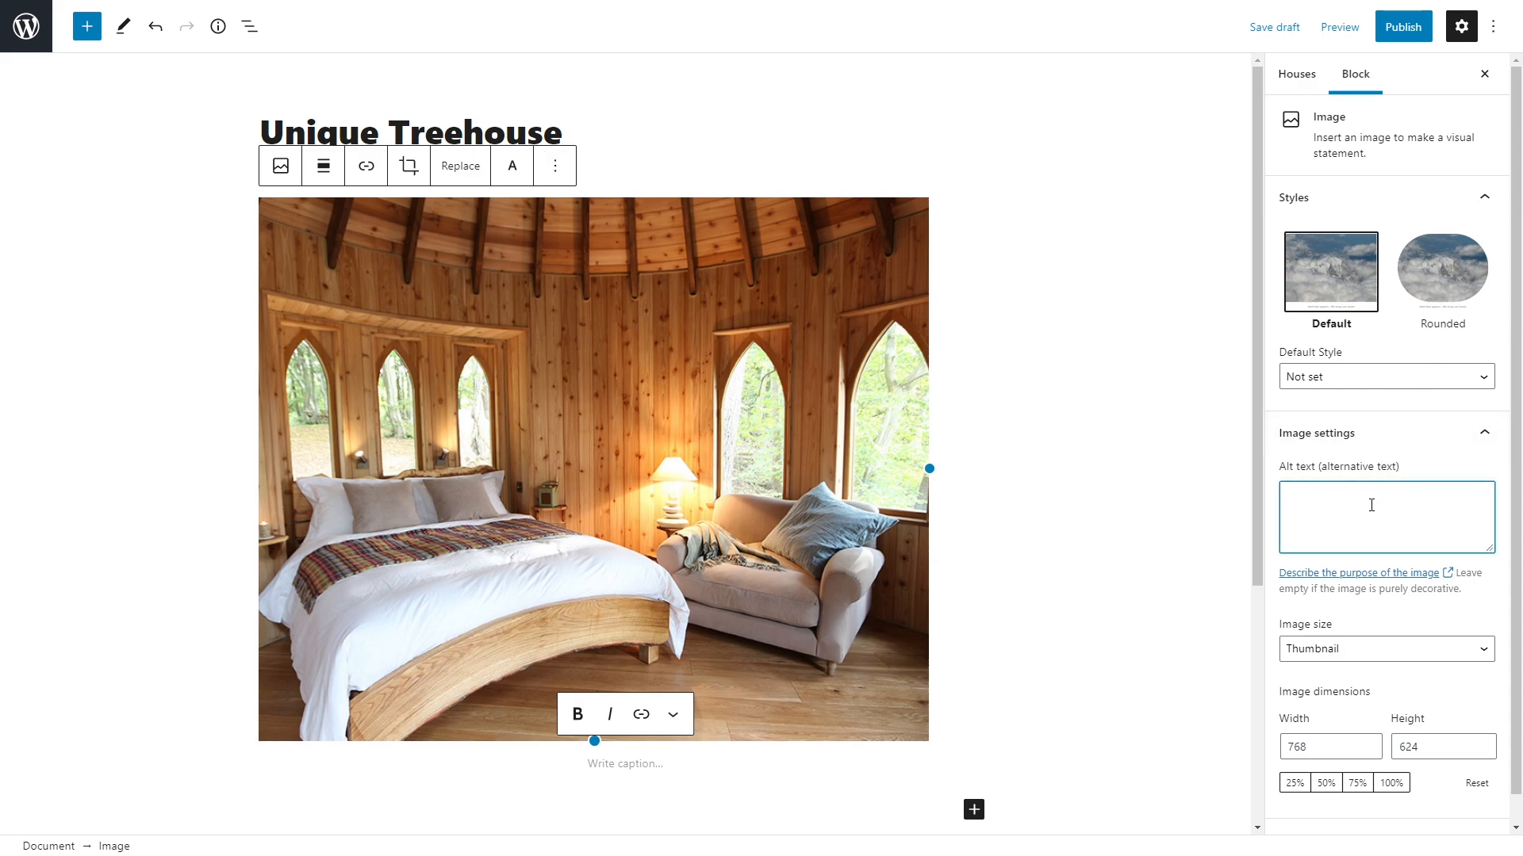
{"action": "left_click", "coordinate": [1358, 651]}
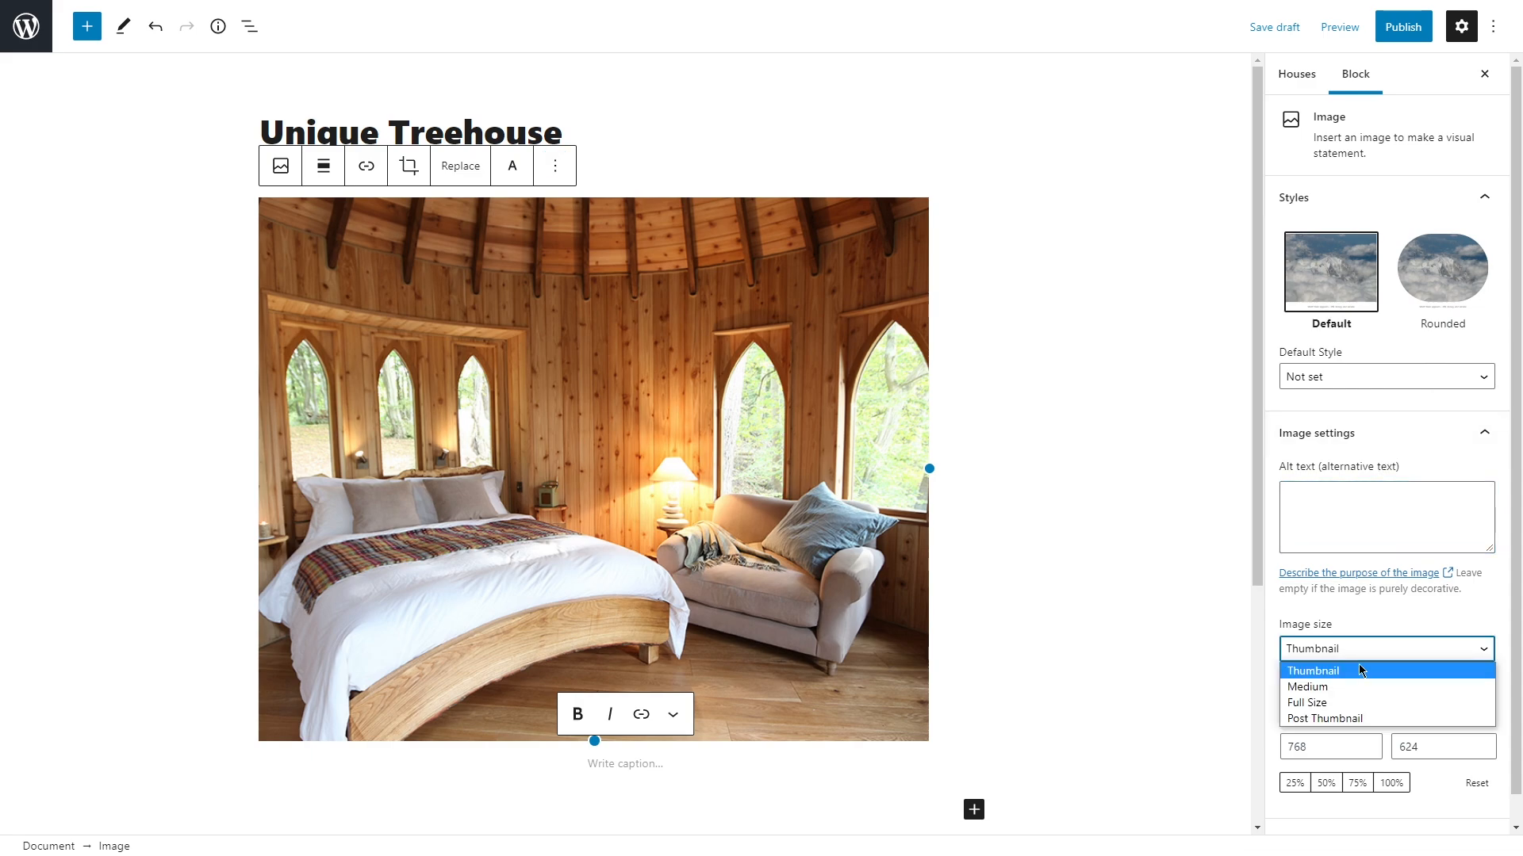
{"action": "left_click", "coordinate": [1356, 652]}
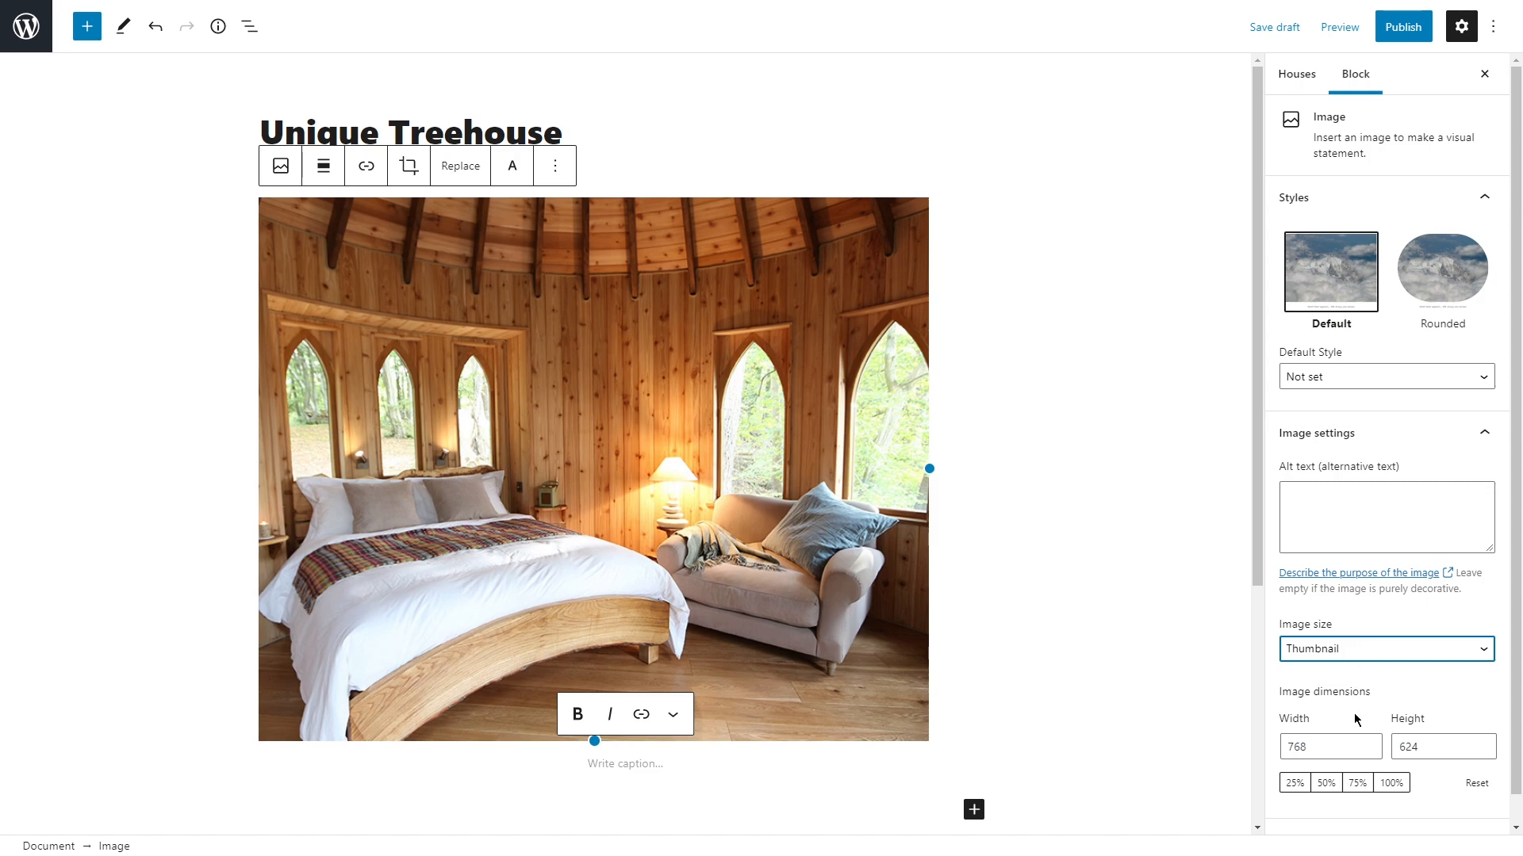
{"action": "scroll", "coordinate": [1436, 758], "scroll_direction": "down", "scroll_amount": 1}
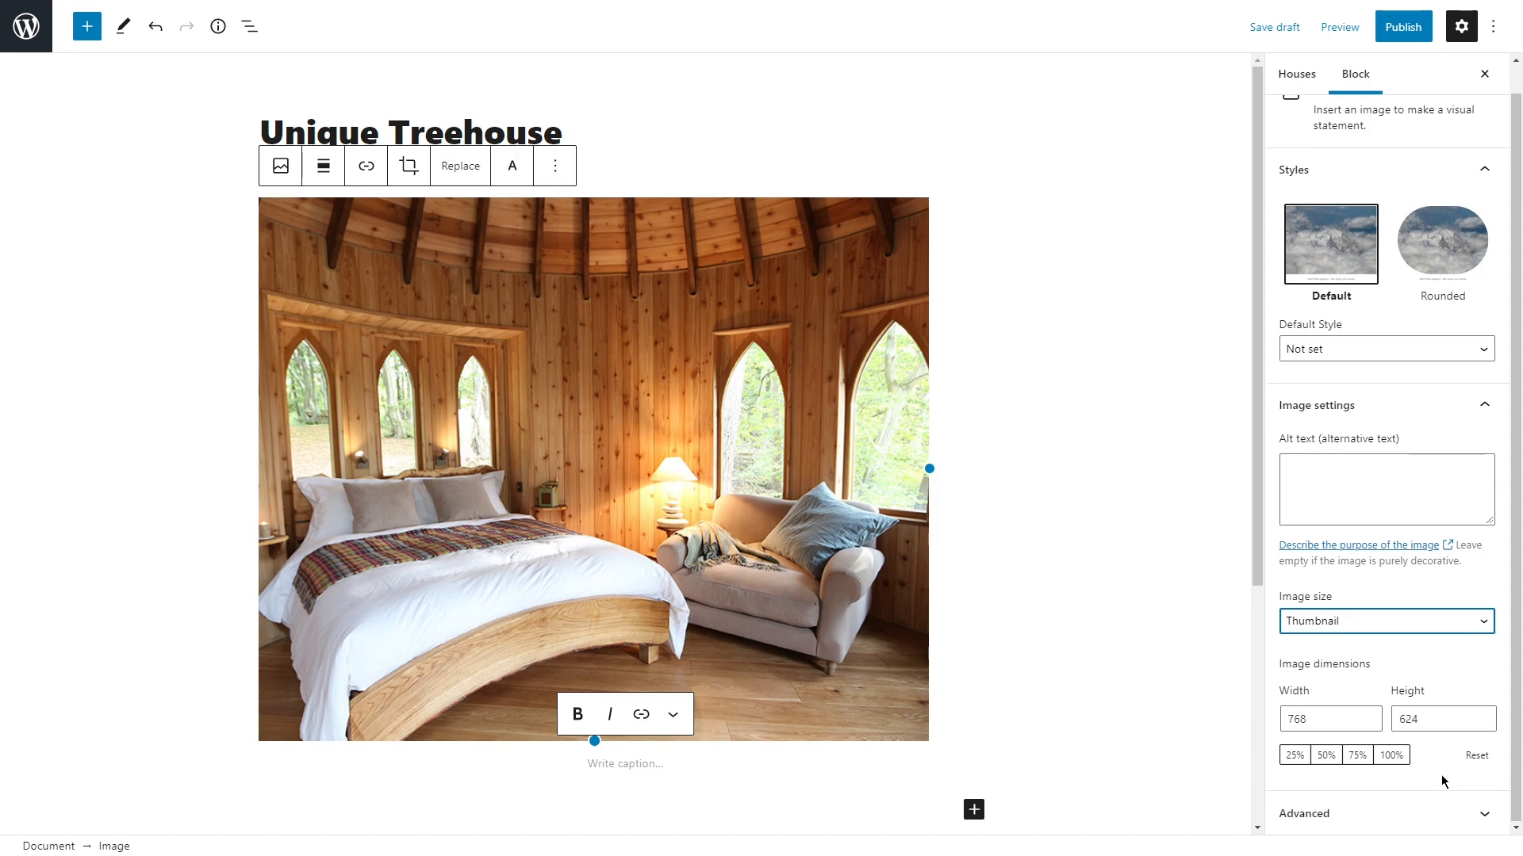
{"action": "left_click", "coordinate": [1380, 815]}
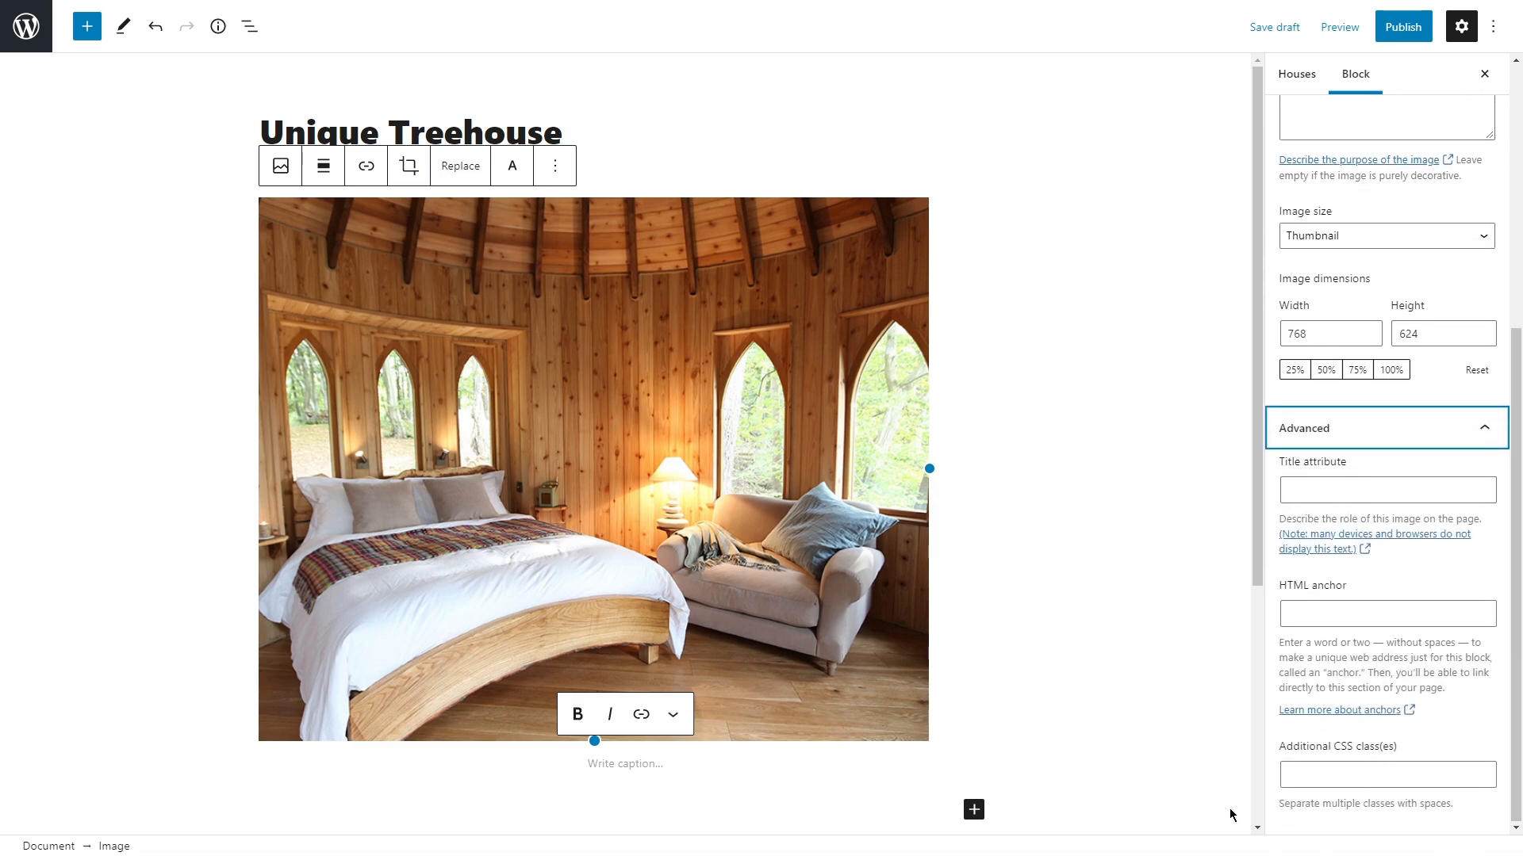
Add four description paragraphs below the treehouse image, from "It's the perfect woodland retreat for" to "Outside on the decked balcony".
{"action": "scroll", "coordinate": [745, 774], "scroll_direction": "down", "scroll_amount": 4}
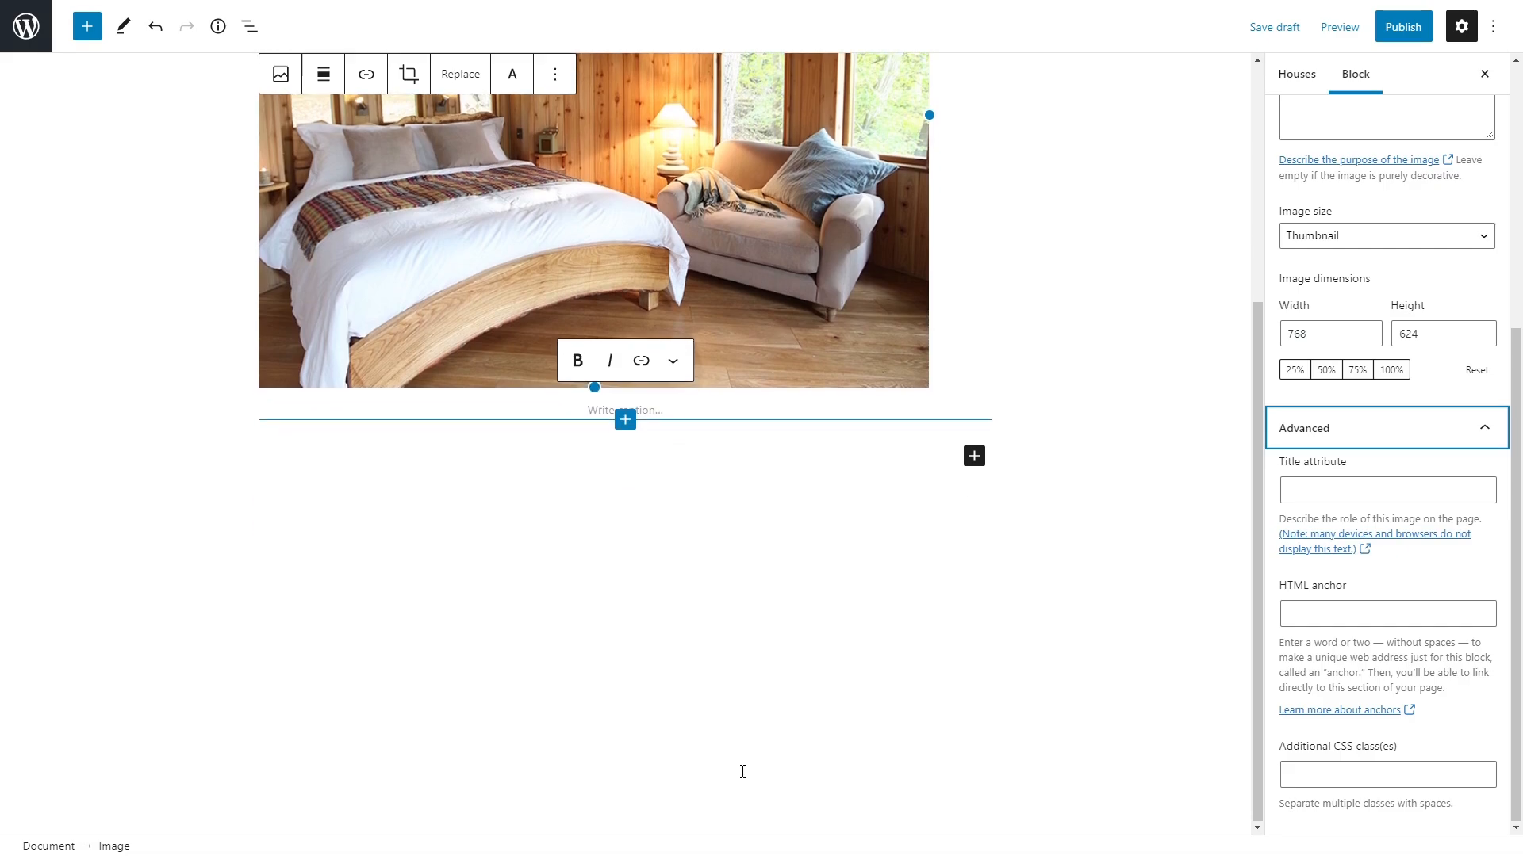
{"action": "left_click", "coordinate": [369, 446]}
{"action": "type", "text": "It's the perfect woodland retreat for"}
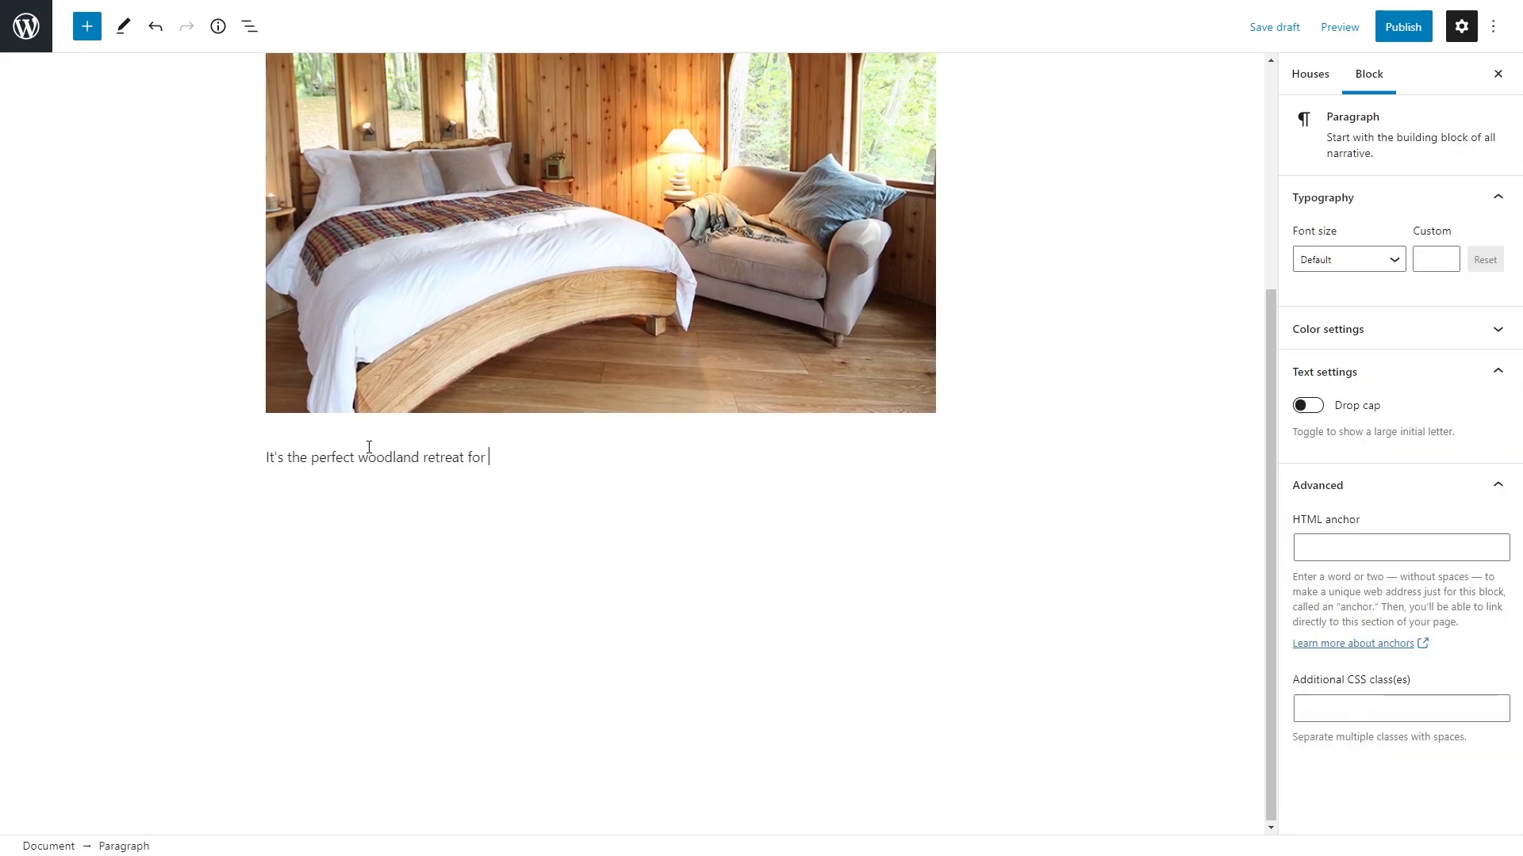
{"action": "key", "text": "ctrl+v"}
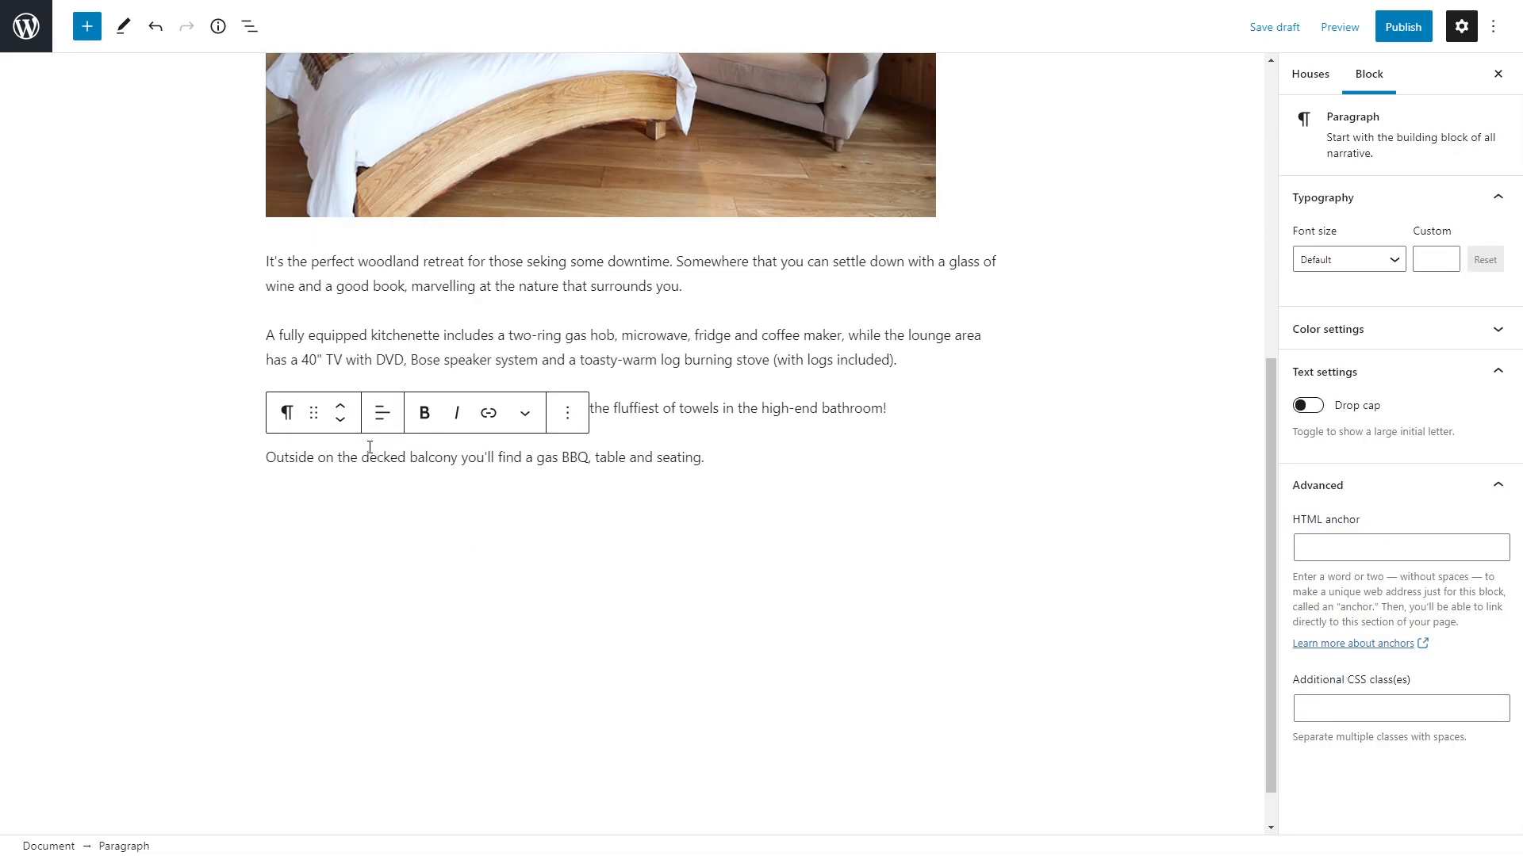
Try the Large font size on the decked balcony paragraph, restore it to Default, and check the custom size option.
{"action": "left_click", "coordinate": [1361, 261]}
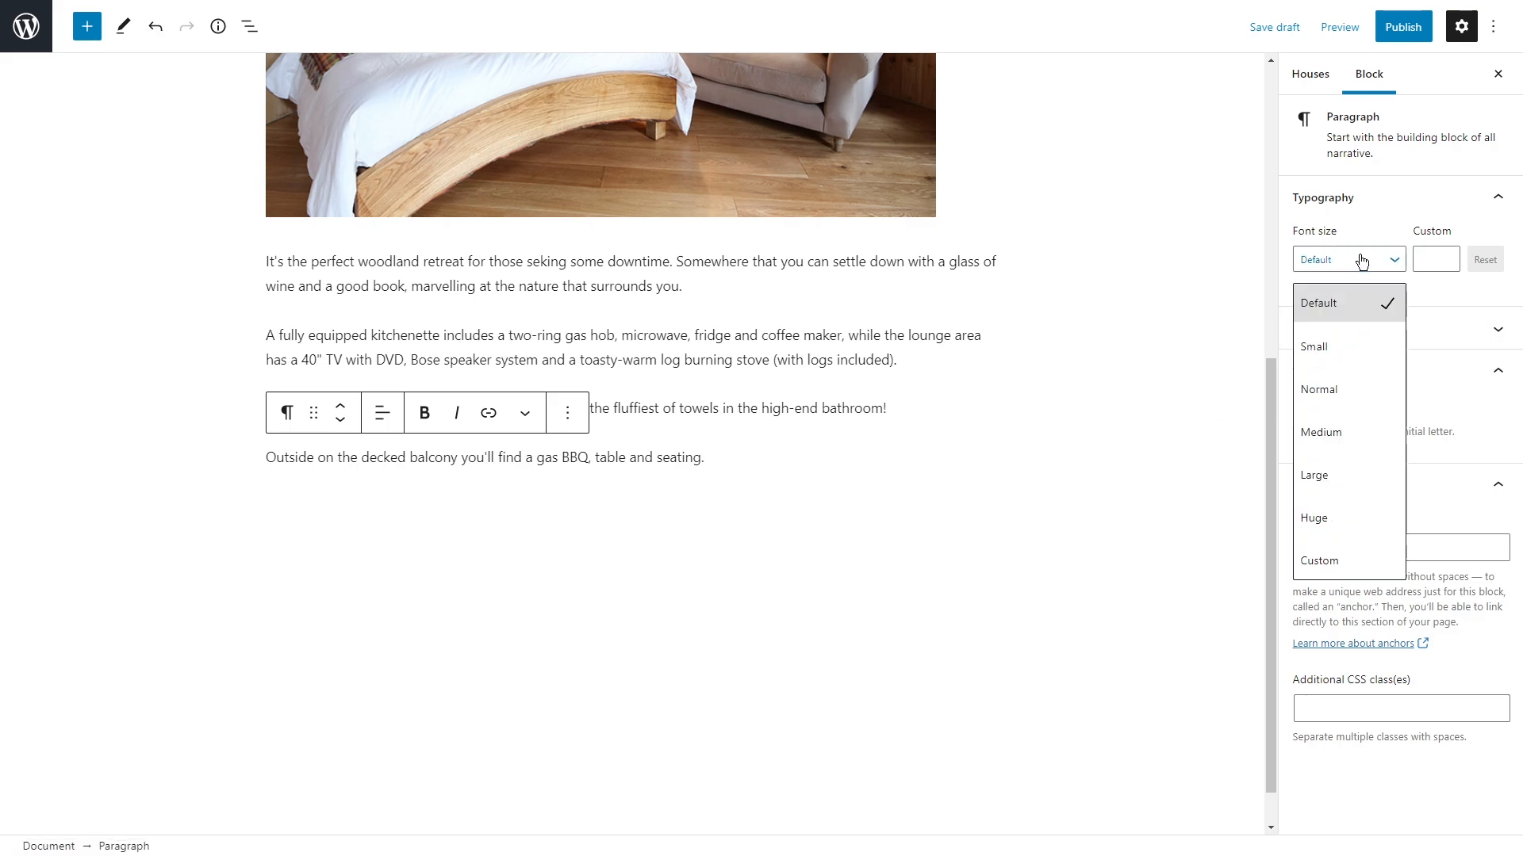
{"action": "left_click", "coordinate": [1321, 476]}
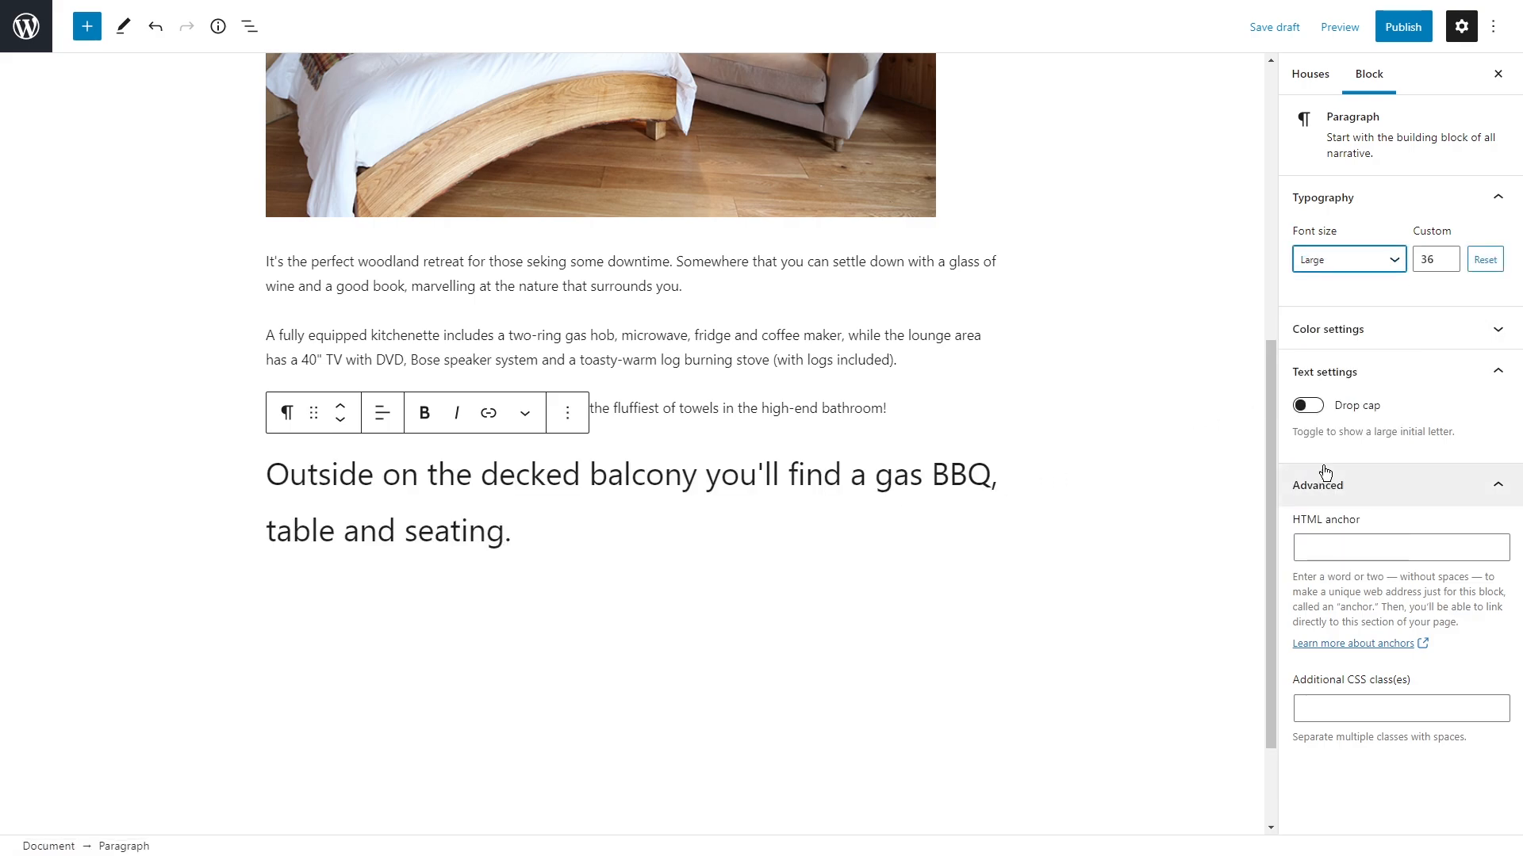
{"action": "left_click", "coordinate": [1334, 264]}
{"action": "left_click", "coordinate": [1333, 300]}
{"action": "left_click", "coordinate": [1433, 256]}
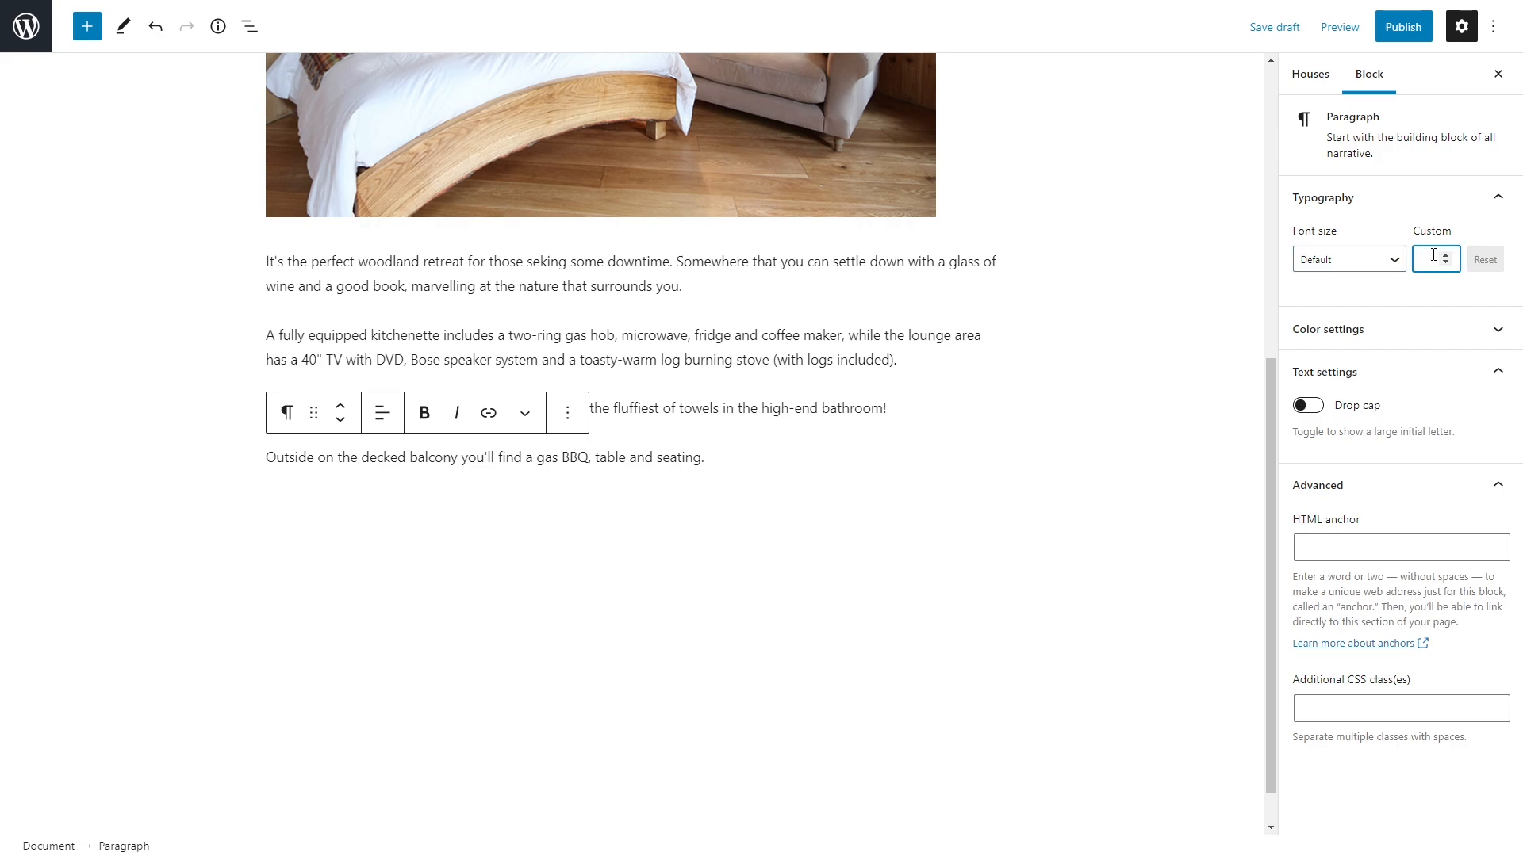
Examine the balcony paragraph's text and background colour options, and turn Drop cap on and back off.
{"action": "left_click", "coordinate": [1304, 331]}
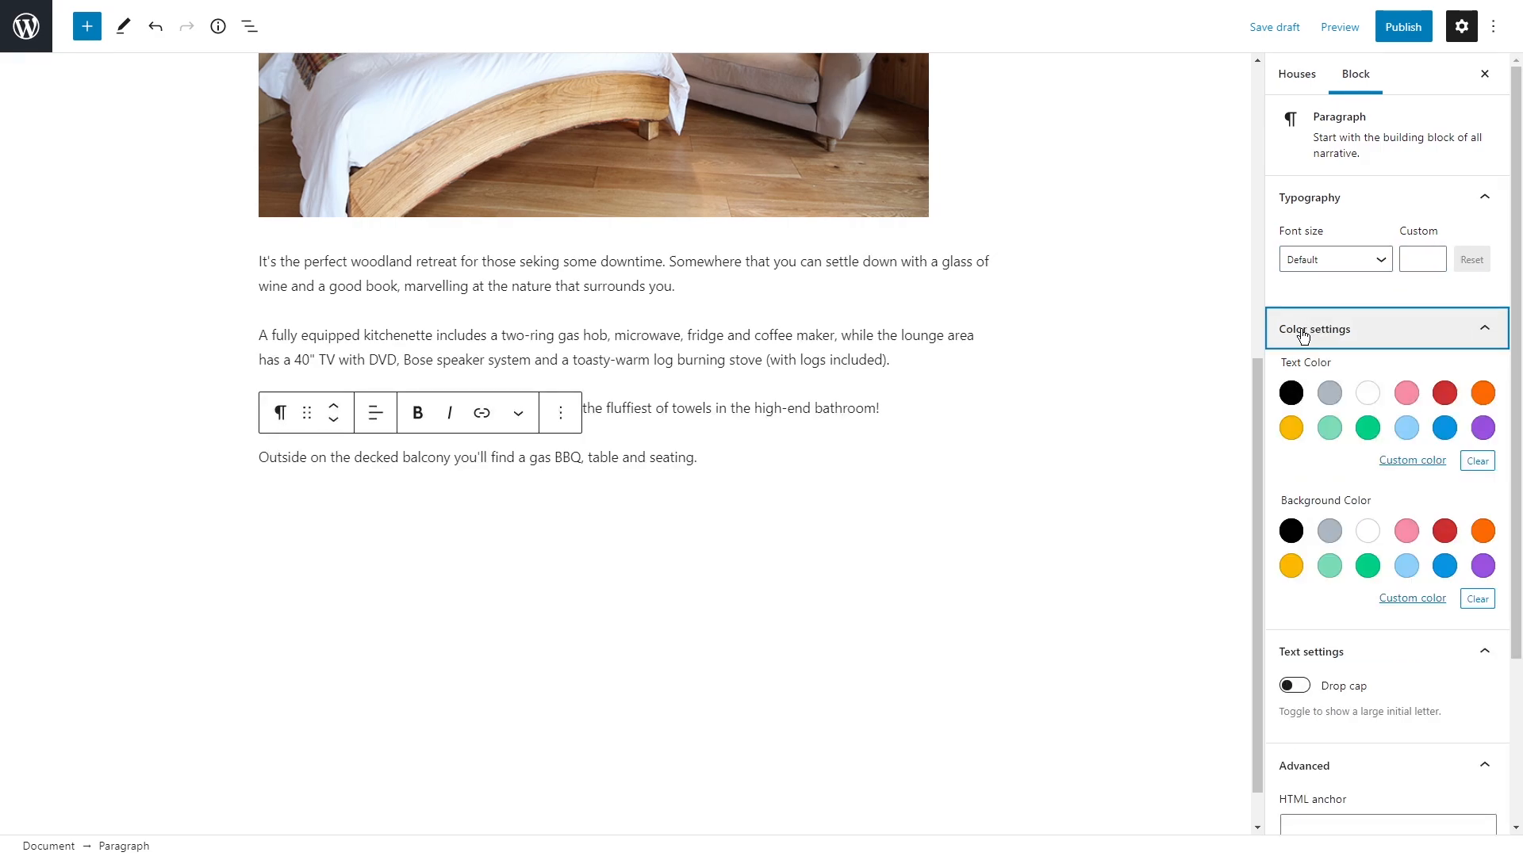
{"action": "left_click", "coordinate": [1303, 333]}
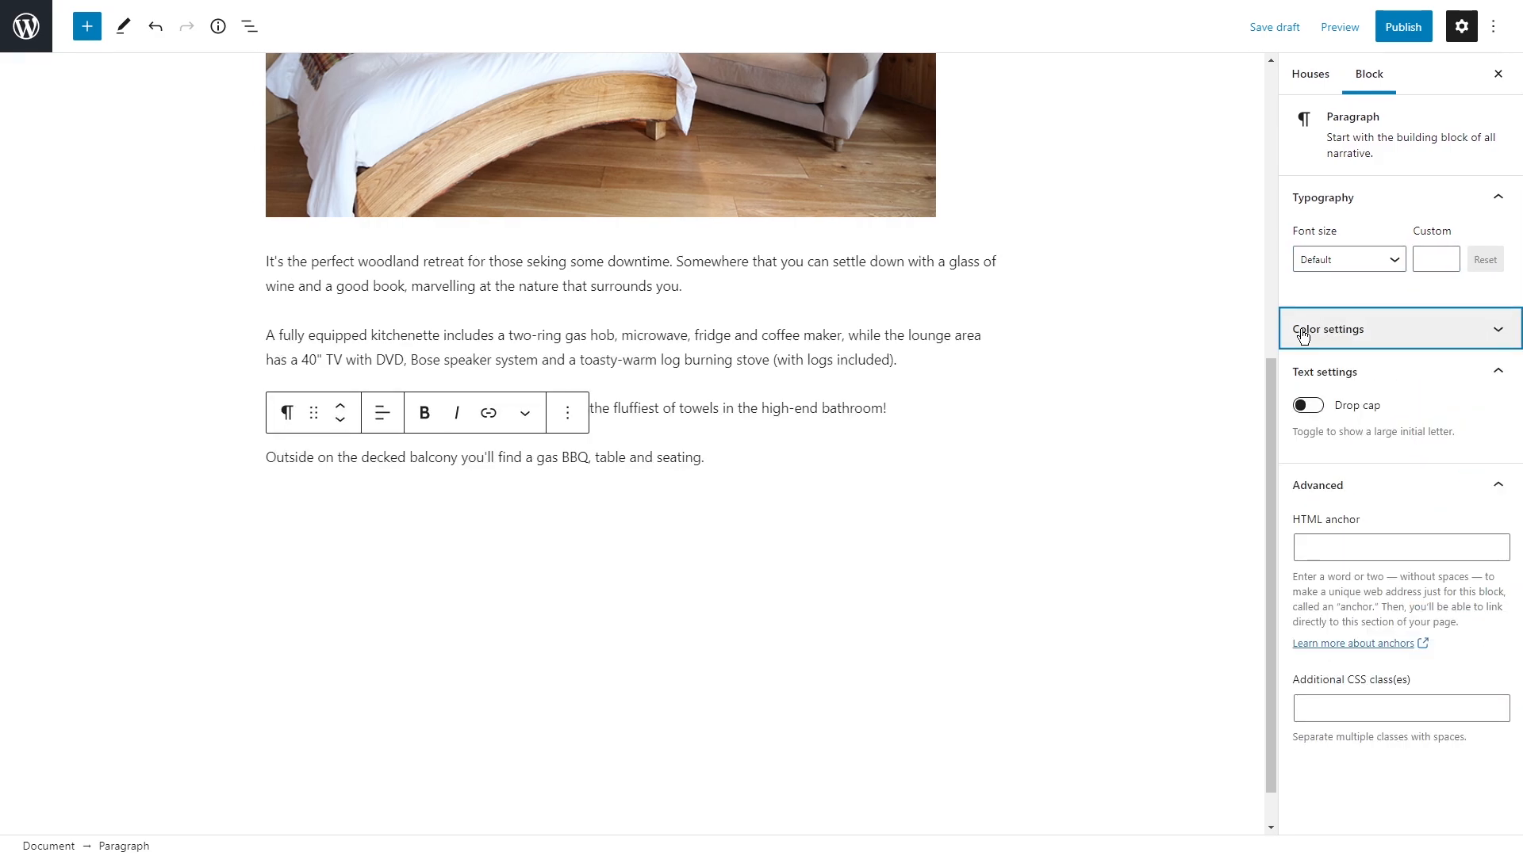
{"action": "left_click", "coordinate": [1317, 407]}
{"action": "left_click", "coordinate": [1306, 407]}
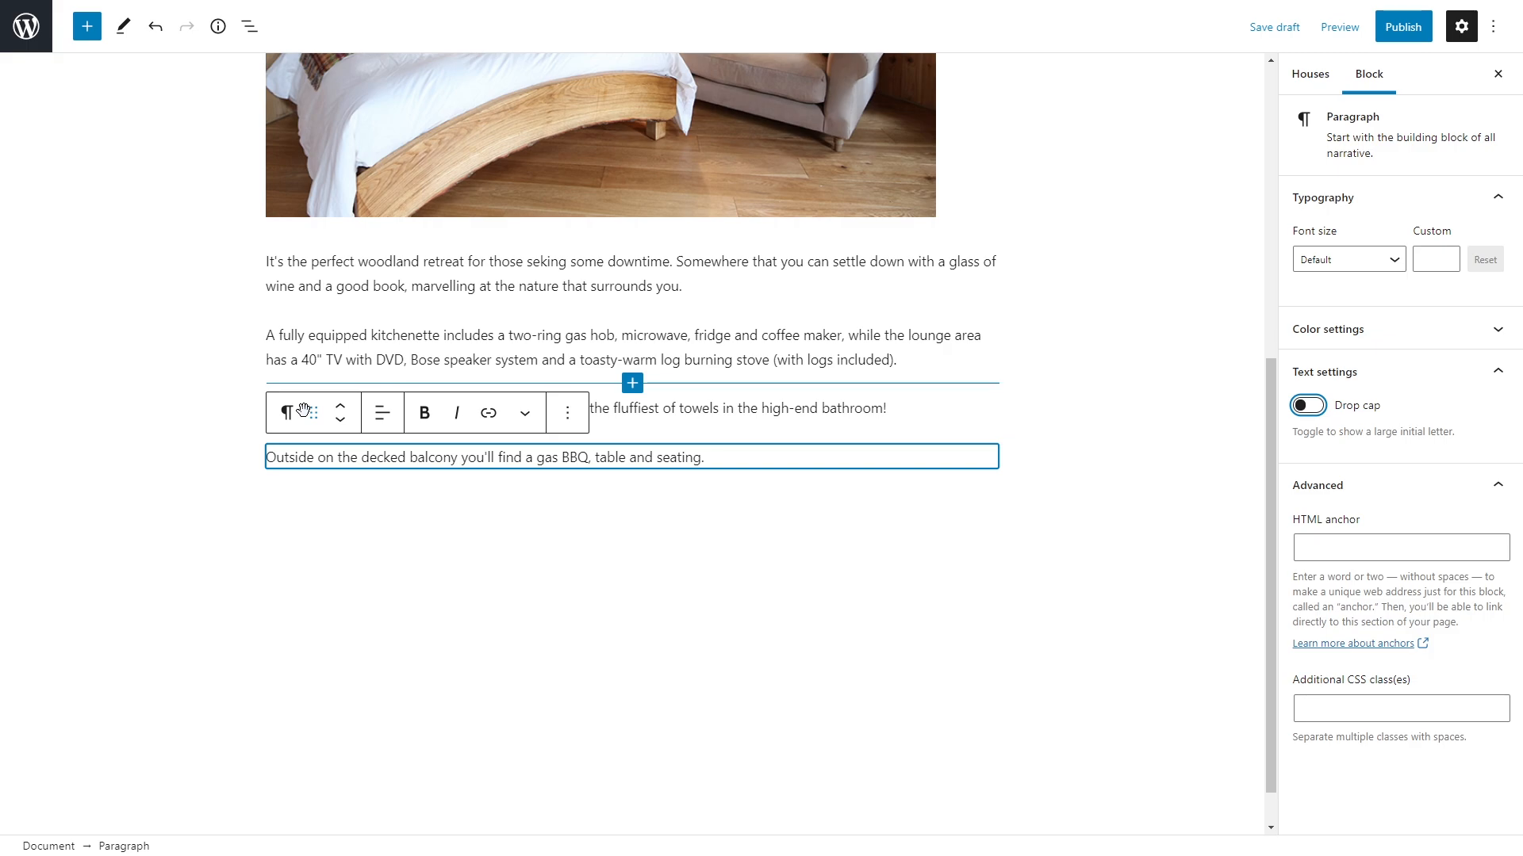
Move the decked balcony paragraph up to second place in the description, and shift it back to the end.
{"action": "left_click_drag", "start_coordinate": [303, 409], "coordinate": [307, 341]}
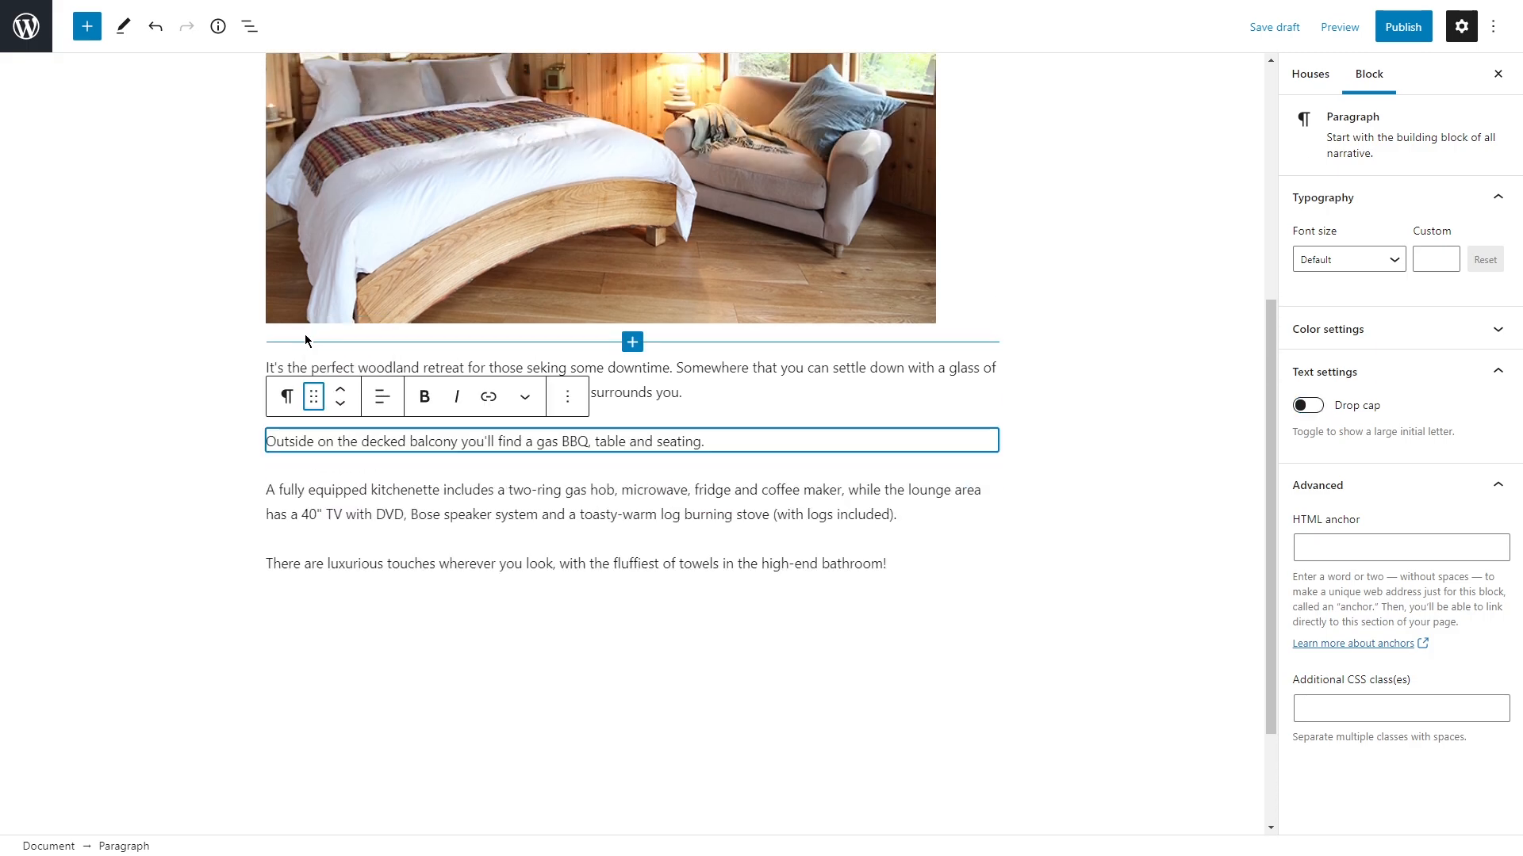
{"action": "left_click", "coordinate": [339, 405]}
{"action": "left_click", "coordinate": [338, 406]}
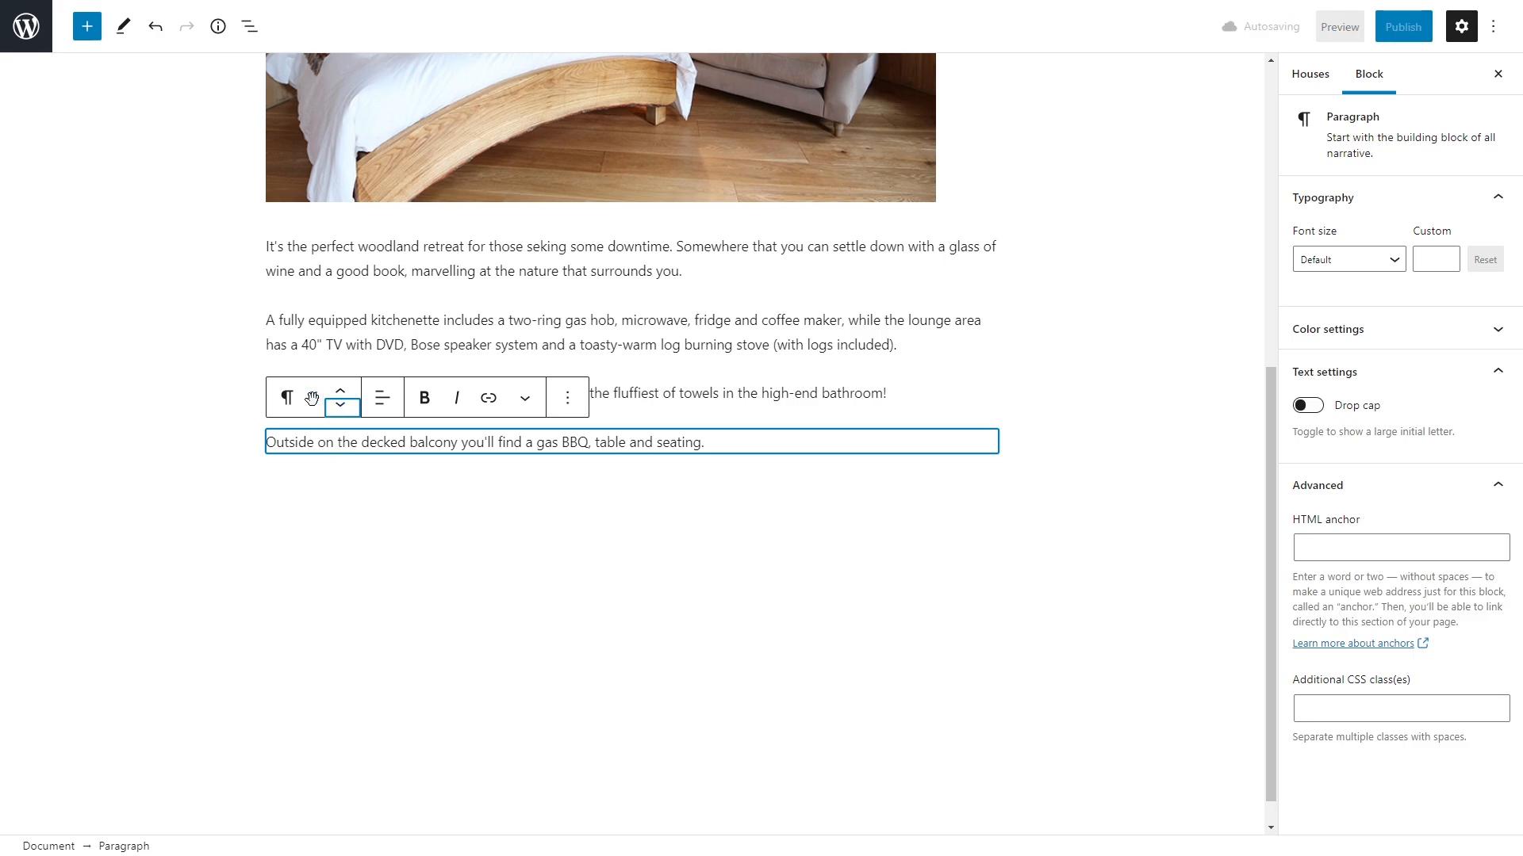
Browse the Columns and Text block patterns, and insert the "Two buttons" pattern below the decked balcony paragraph.
{"action": "left_click", "coordinate": [88, 32]}
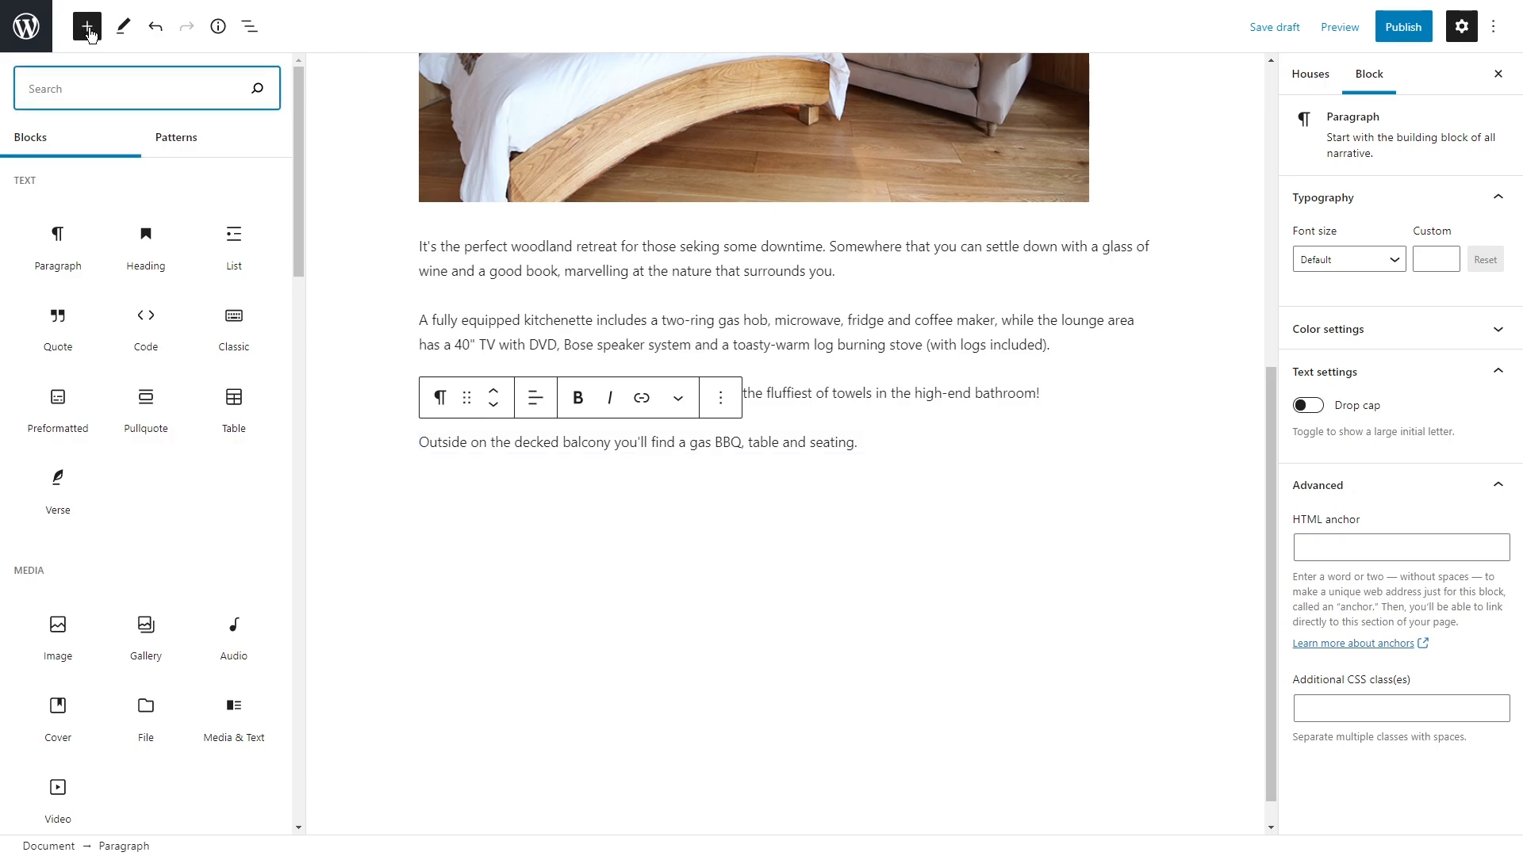
{"action": "left_click", "coordinate": [184, 140]}
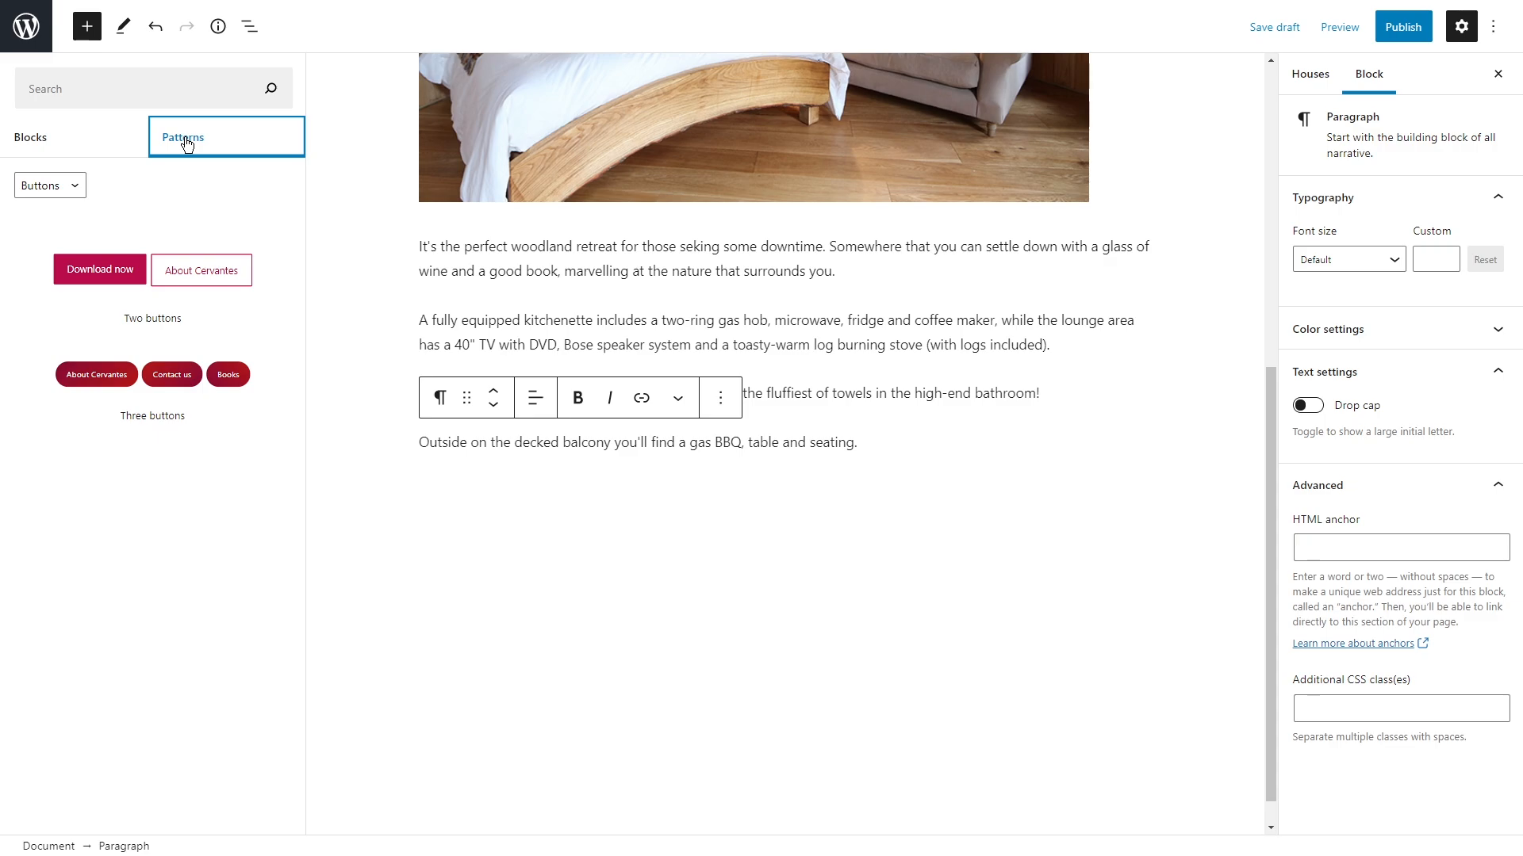
{"action": "left_click", "coordinate": [31, 185]}
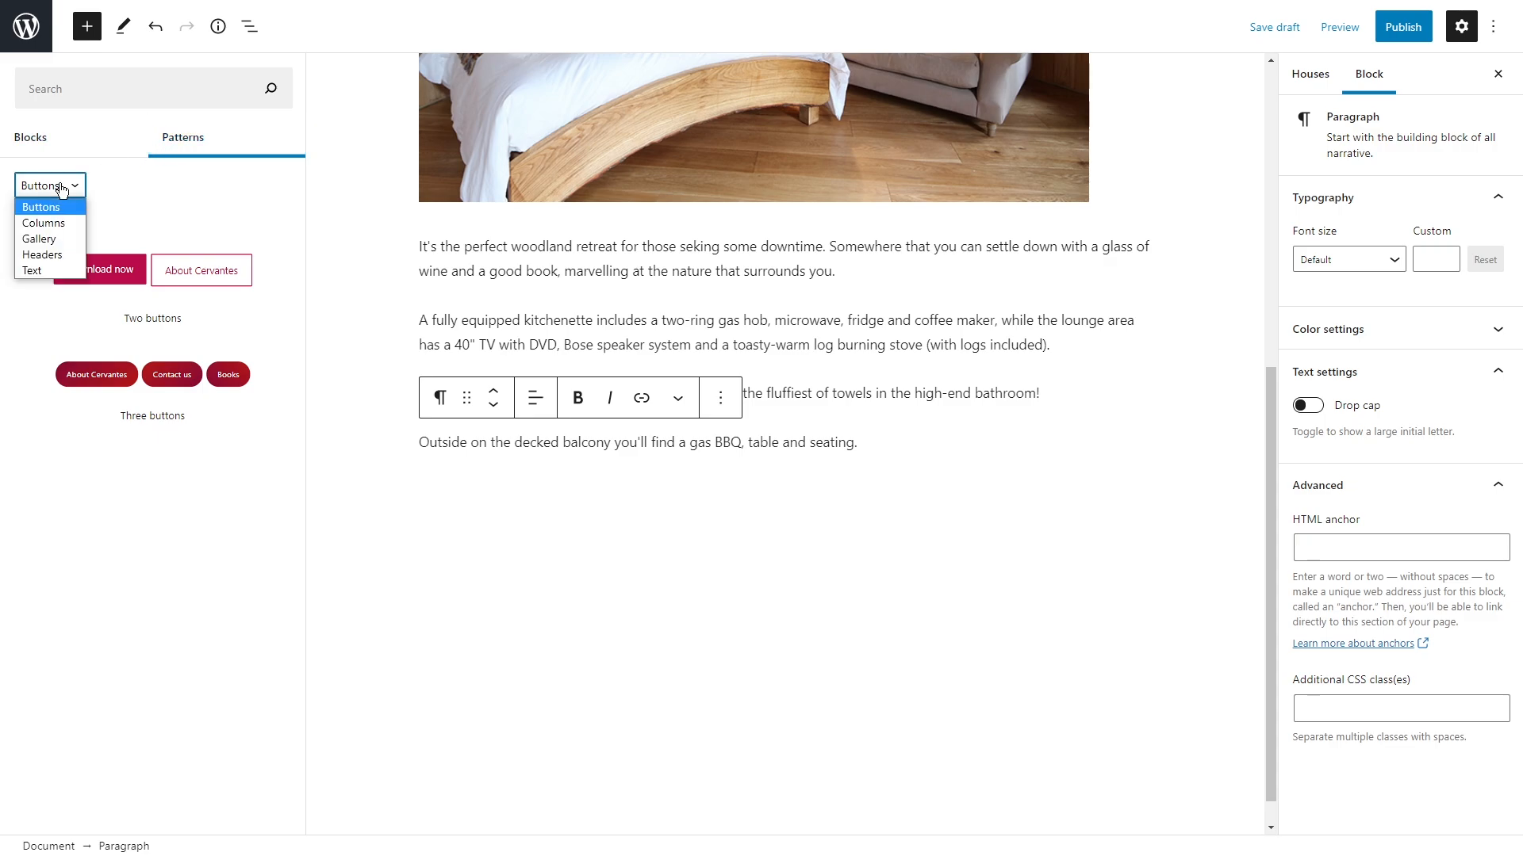
{"action": "left_click", "coordinate": [58, 229]}
{"action": "left_click", "coordinate": [52, 188]}
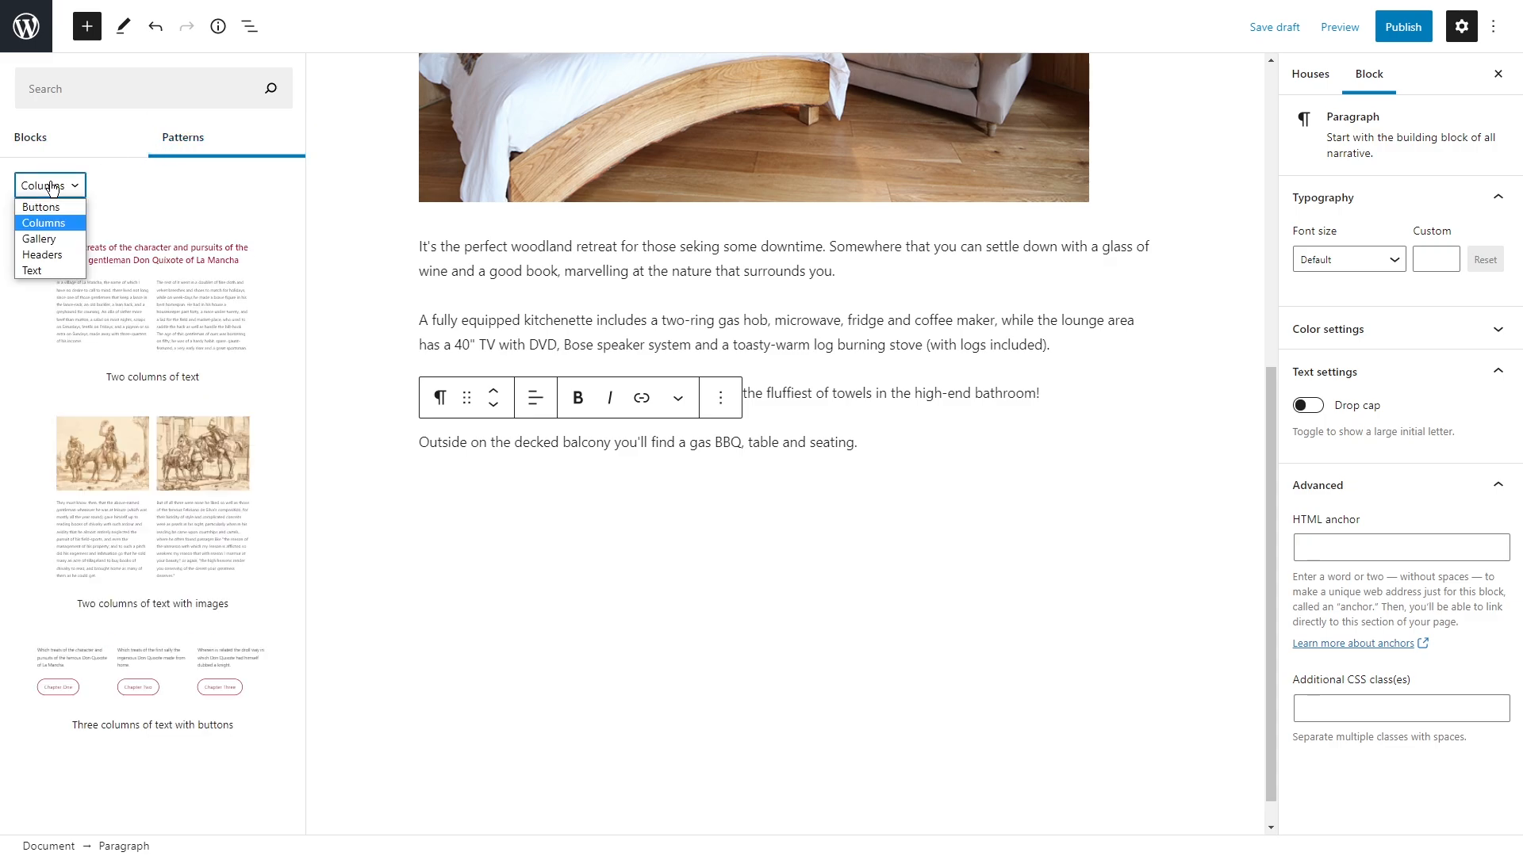
{"action": "left_click", "coordinate": [48, 271]}
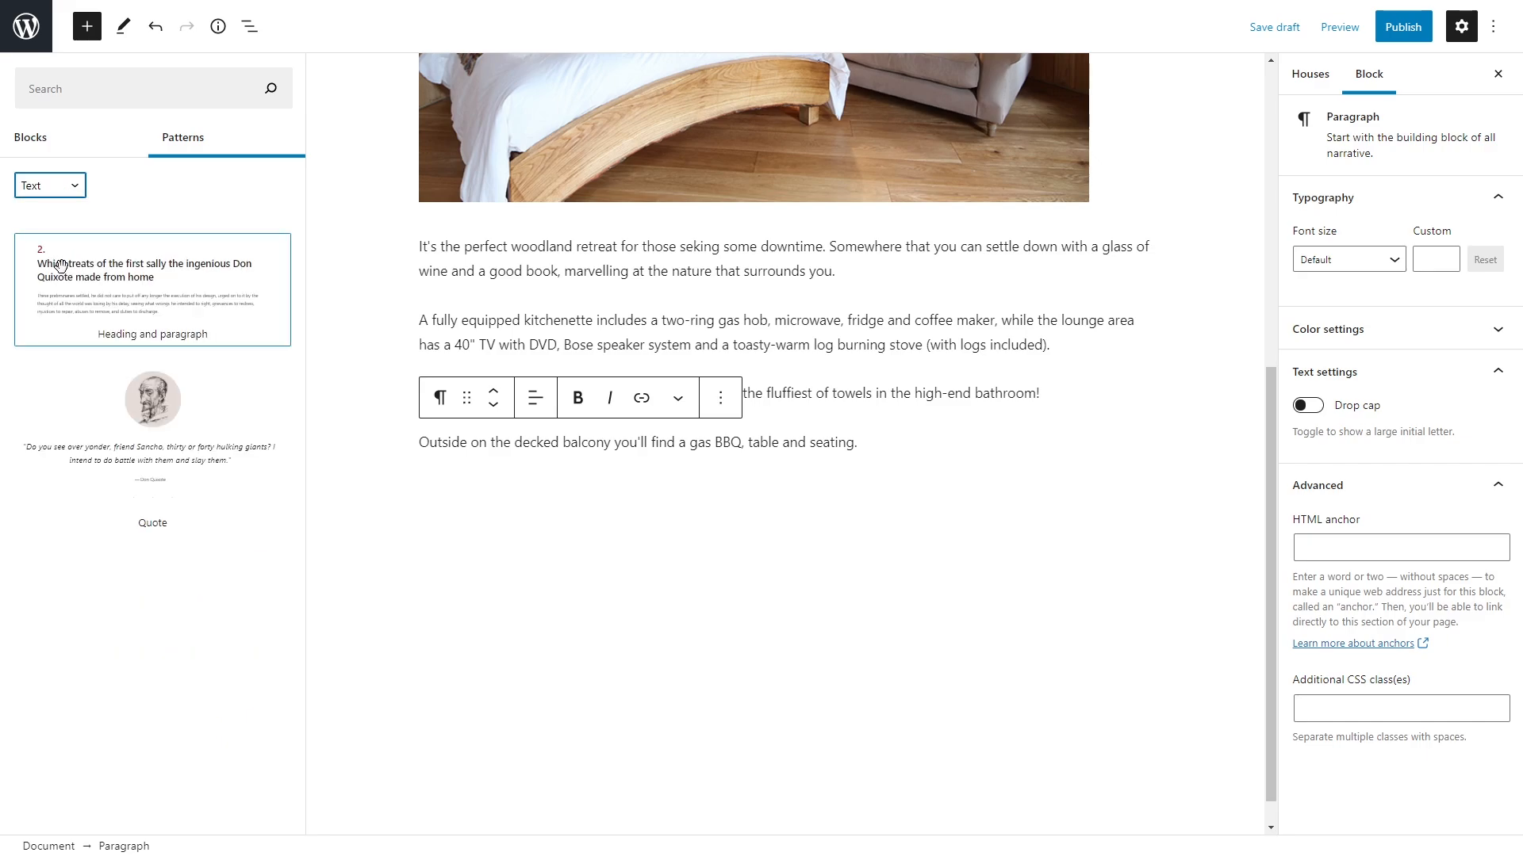
{"action": "left_click", "coordinate": [68, 185]}
{"action": "left_click", "coordinate": [63, 204]}
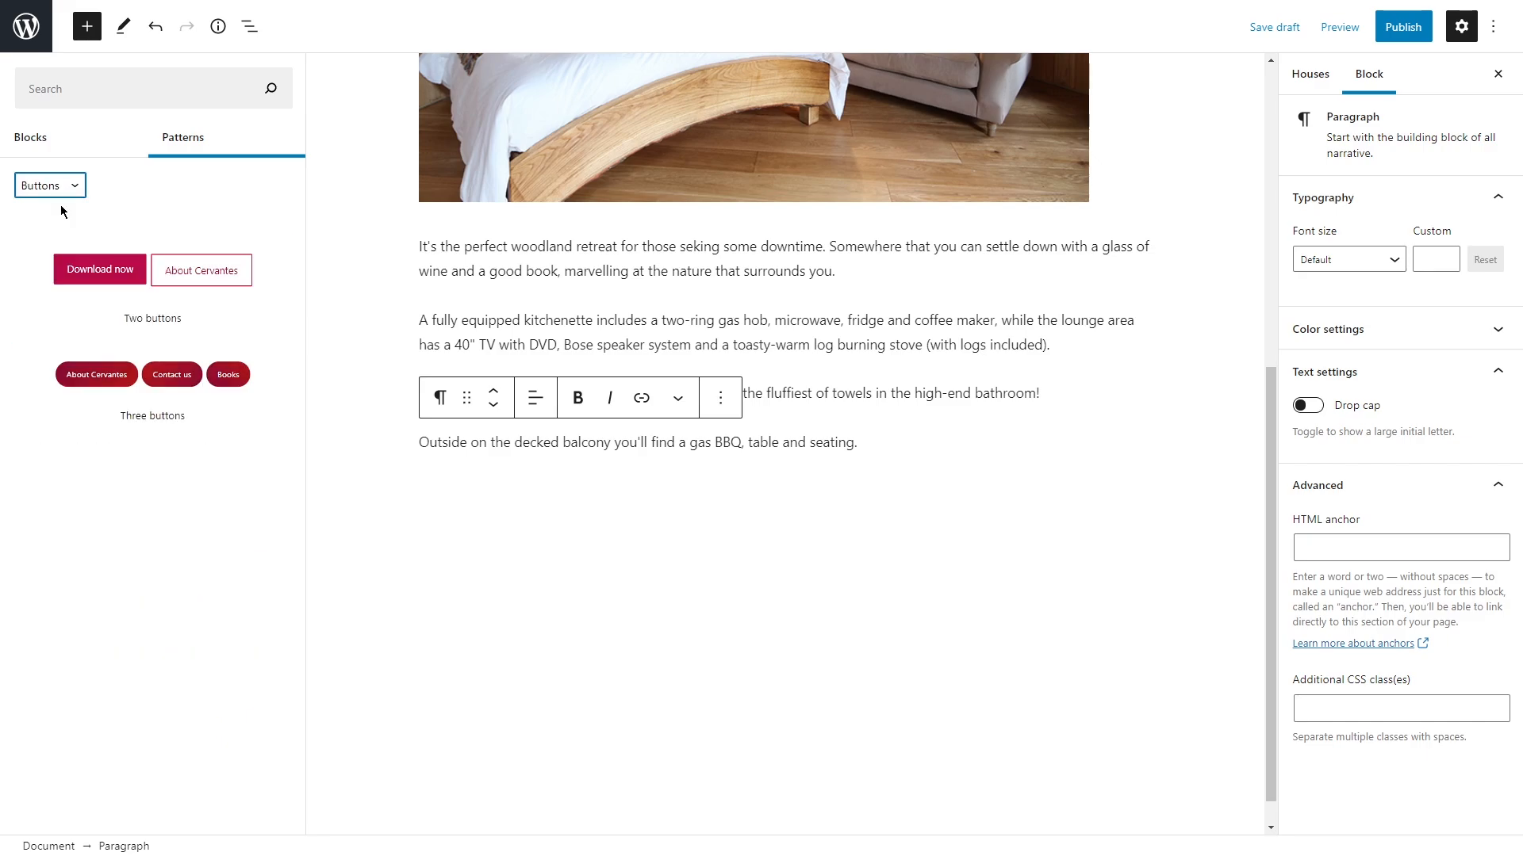
{"action": "left_click", "coordinate": [163, 273]}
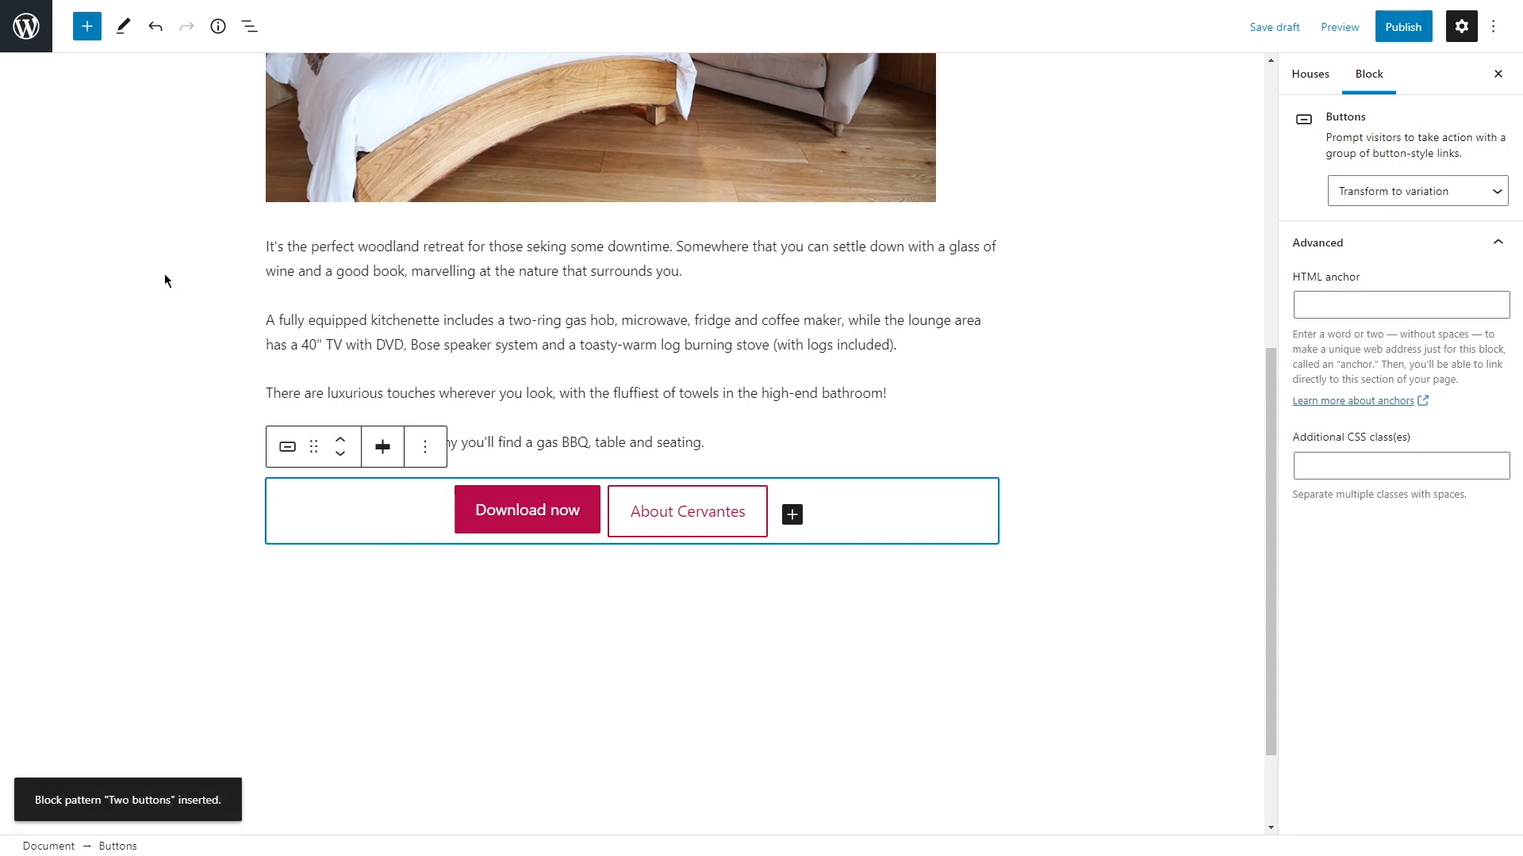
Replace the filled button's label with "Book this house now!".
{"action": "left_click", "coordinate": [574, 509]}
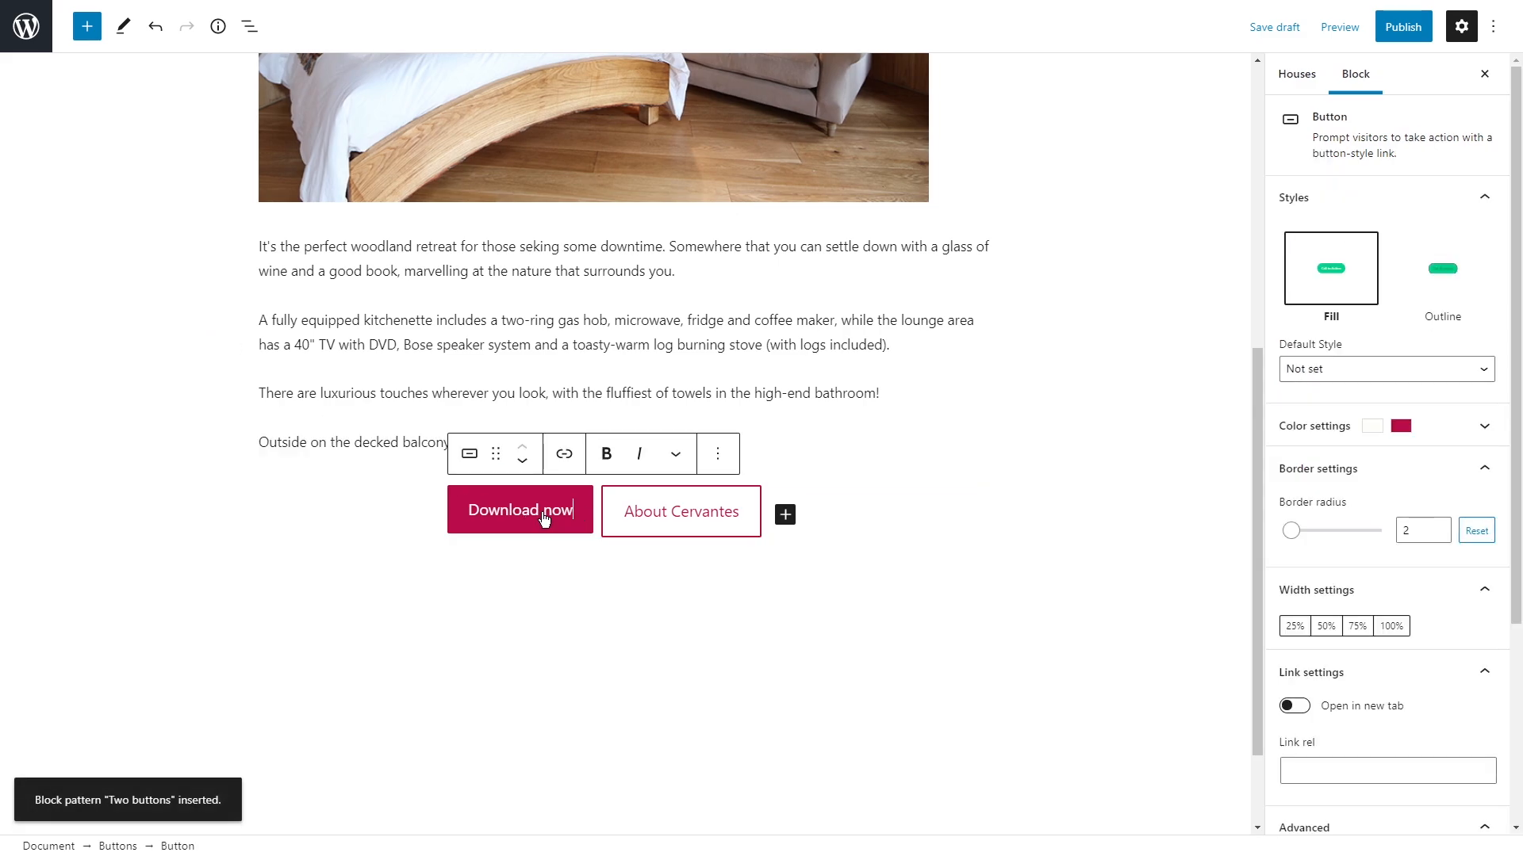
{"action": "key", "text": "BackSpace"}
{"action": "key", "text": "BackSpace"}
{"action": "key", "text": "BackSpace"}
{"action": "key", "text": "BackSpace"}
{"action": "key", "text": "BackSpace"}
{"action": "key", "text": "BackSpace"}
{"action": "key", "text": "BackSpace"}
{"action": "key", "text": "BackSpace"}
{"action": "key", "text": "BackSpace"}
{"action": "key", "text": "BackSpace"}
{"action": "key", "text": "BackSpace"}
{"action": "key", "text": "BackSpace"}
{"action": "type", "text": "Book this house now!"}
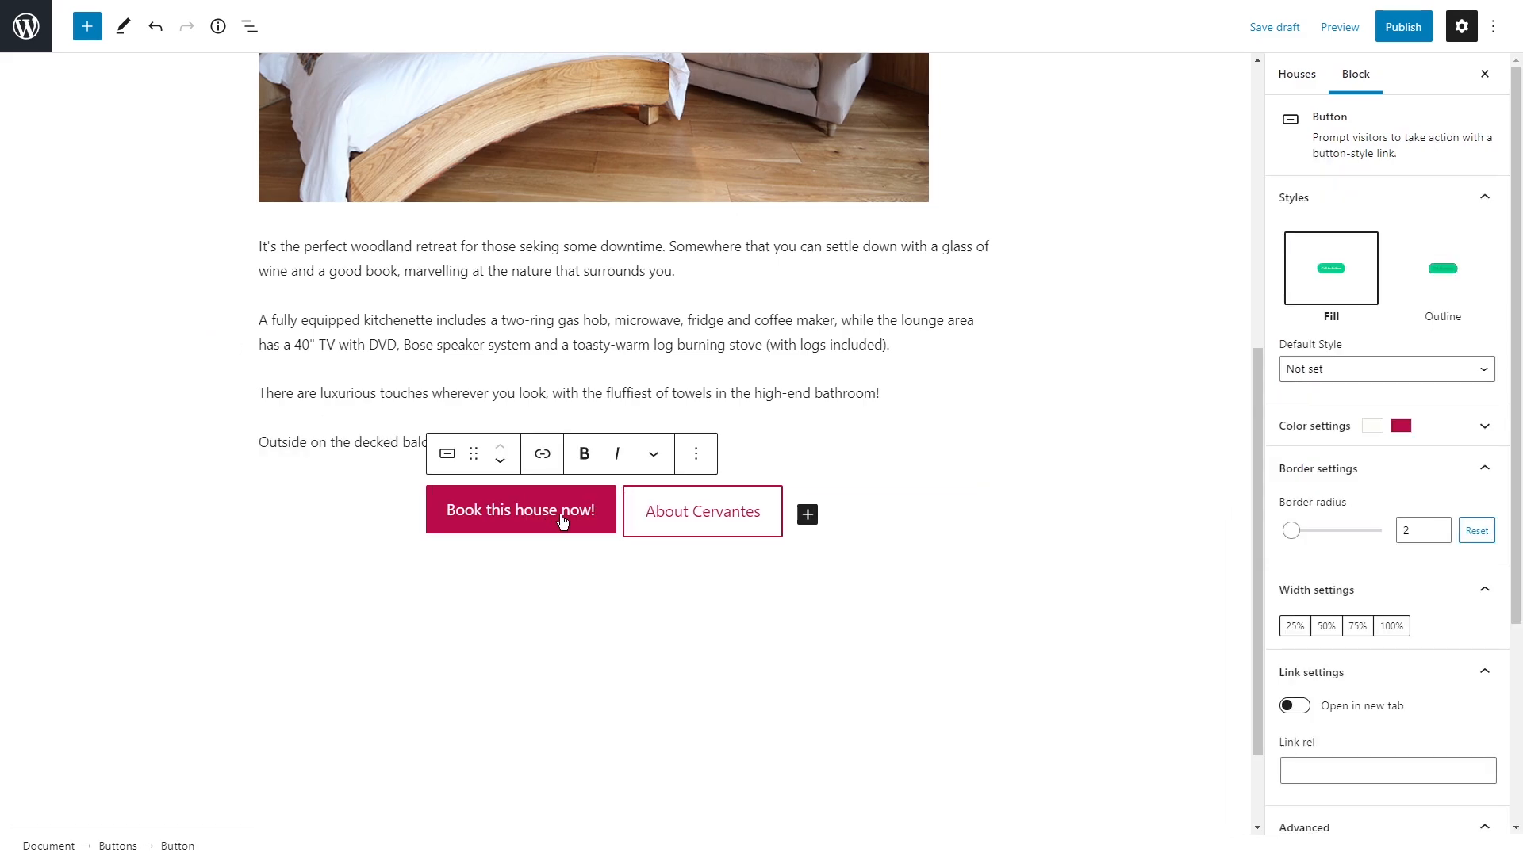
Replace the outlined button's label with "Call us for more details!".
{"action": "left_click", "coordinate": [763, 519]}
{"action": "key", "text": "ctrl+a"}
{"action": "type", "text": "Call us for more details!"}
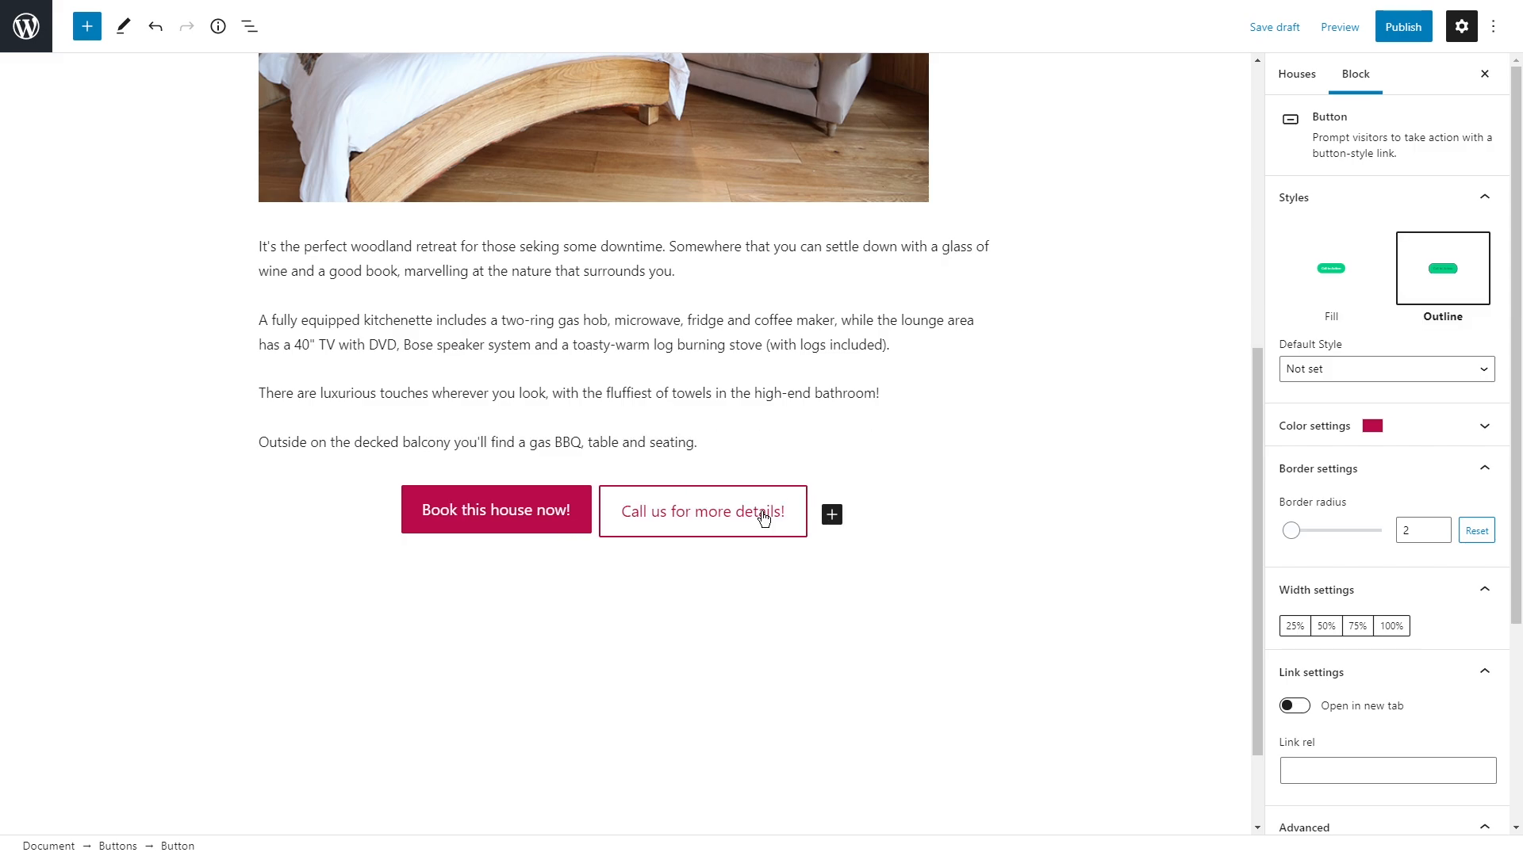
Set the "Call us for more details!" button's text color and the "Book this house now!" button's background color to orange.
{"action": "left_click", "coordinate": [1314, 426]}
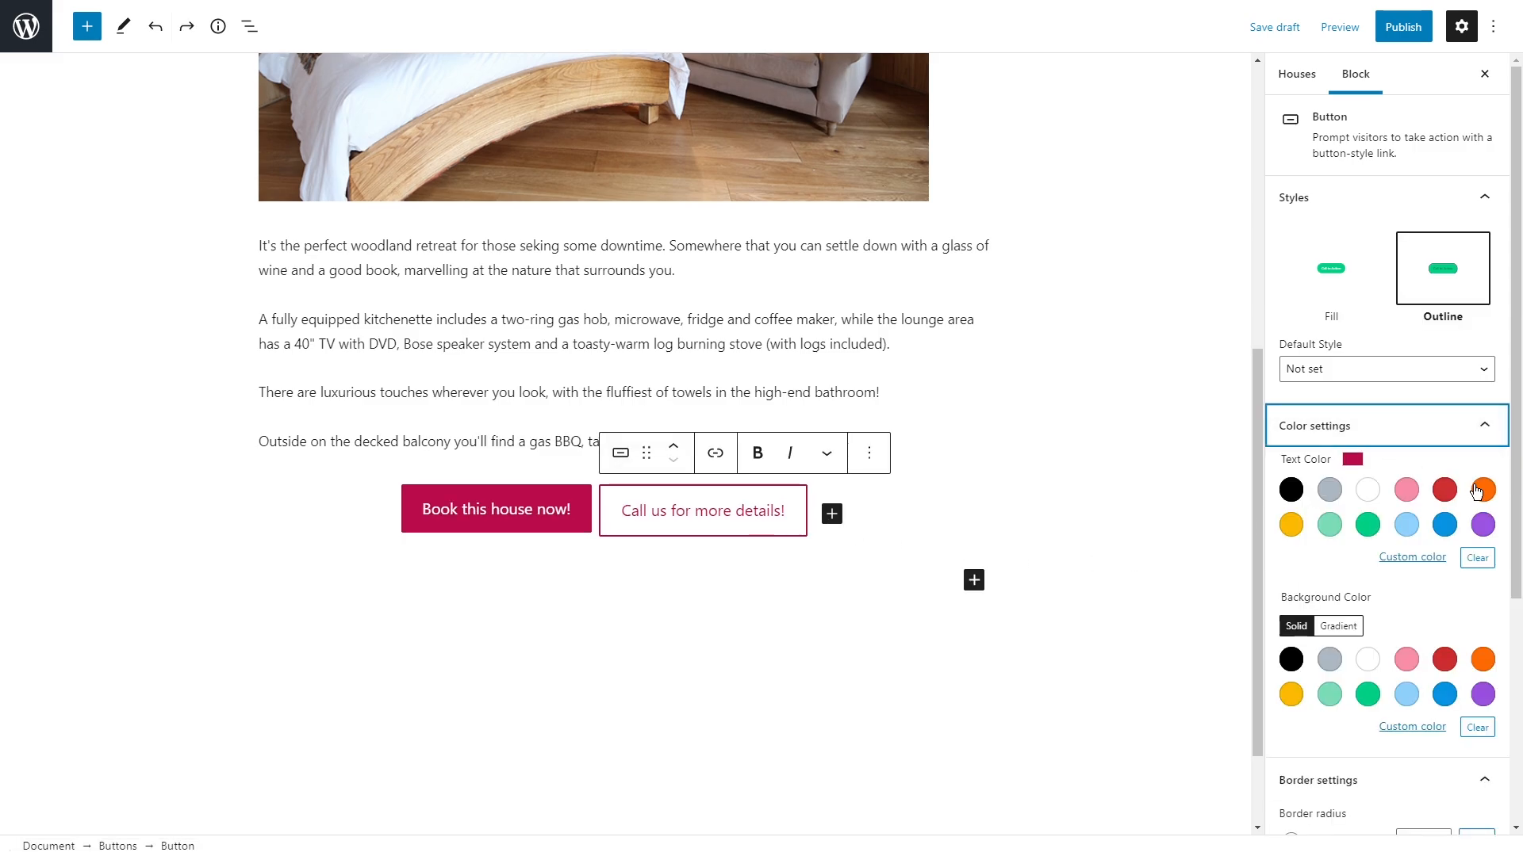
{"action": "left_click", "coordinate": [1483, 489]}
{"action": "left_click", "coordinate": [526, 508]}
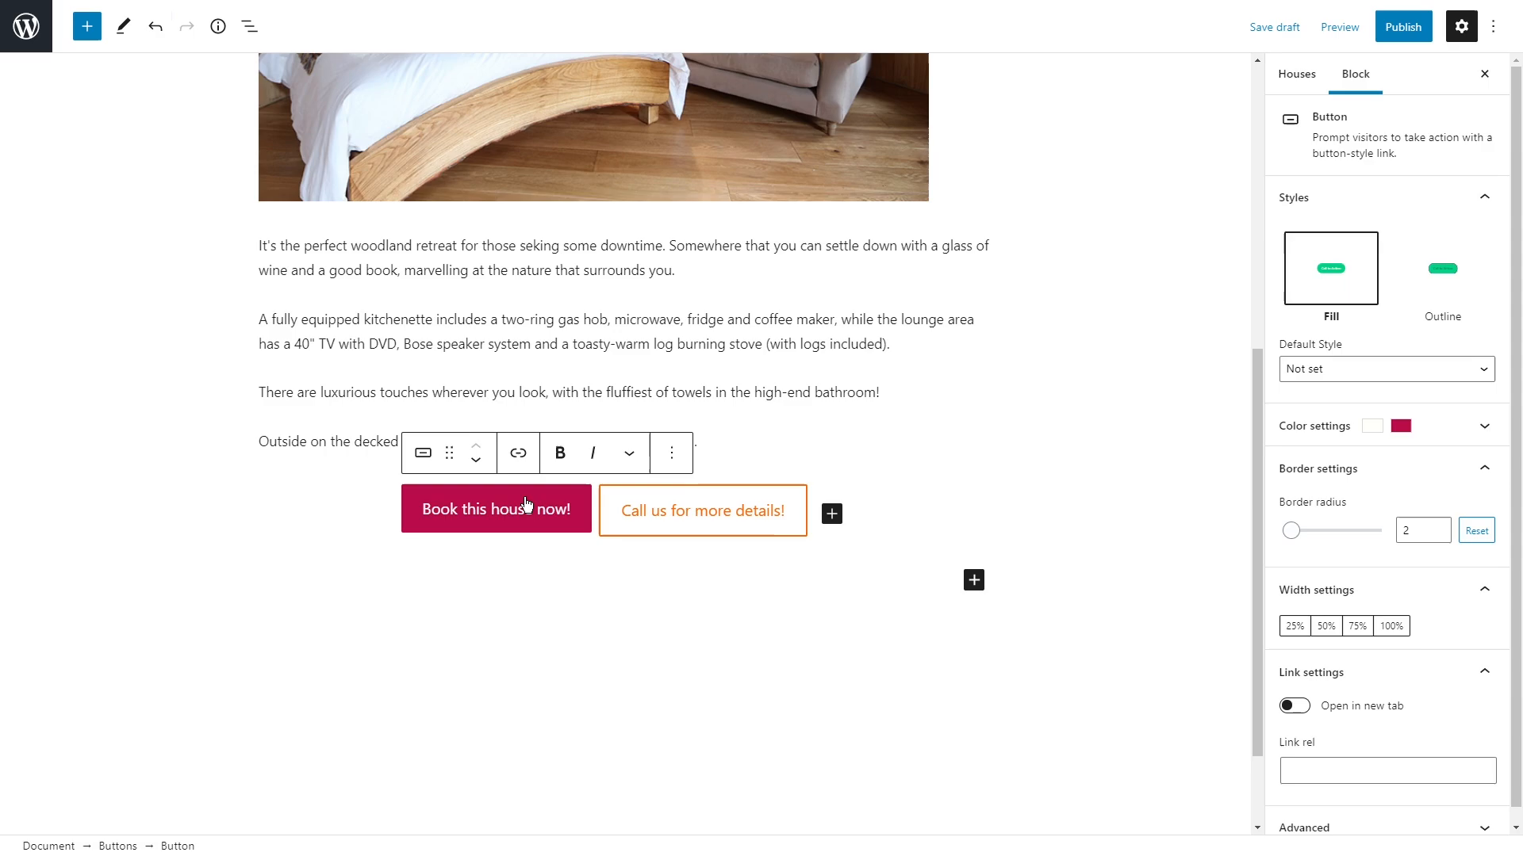
{"action": "left_click", "coordinate": [1348, 429]}
{"action": "left_click", "coordinate": [1482, 660]}
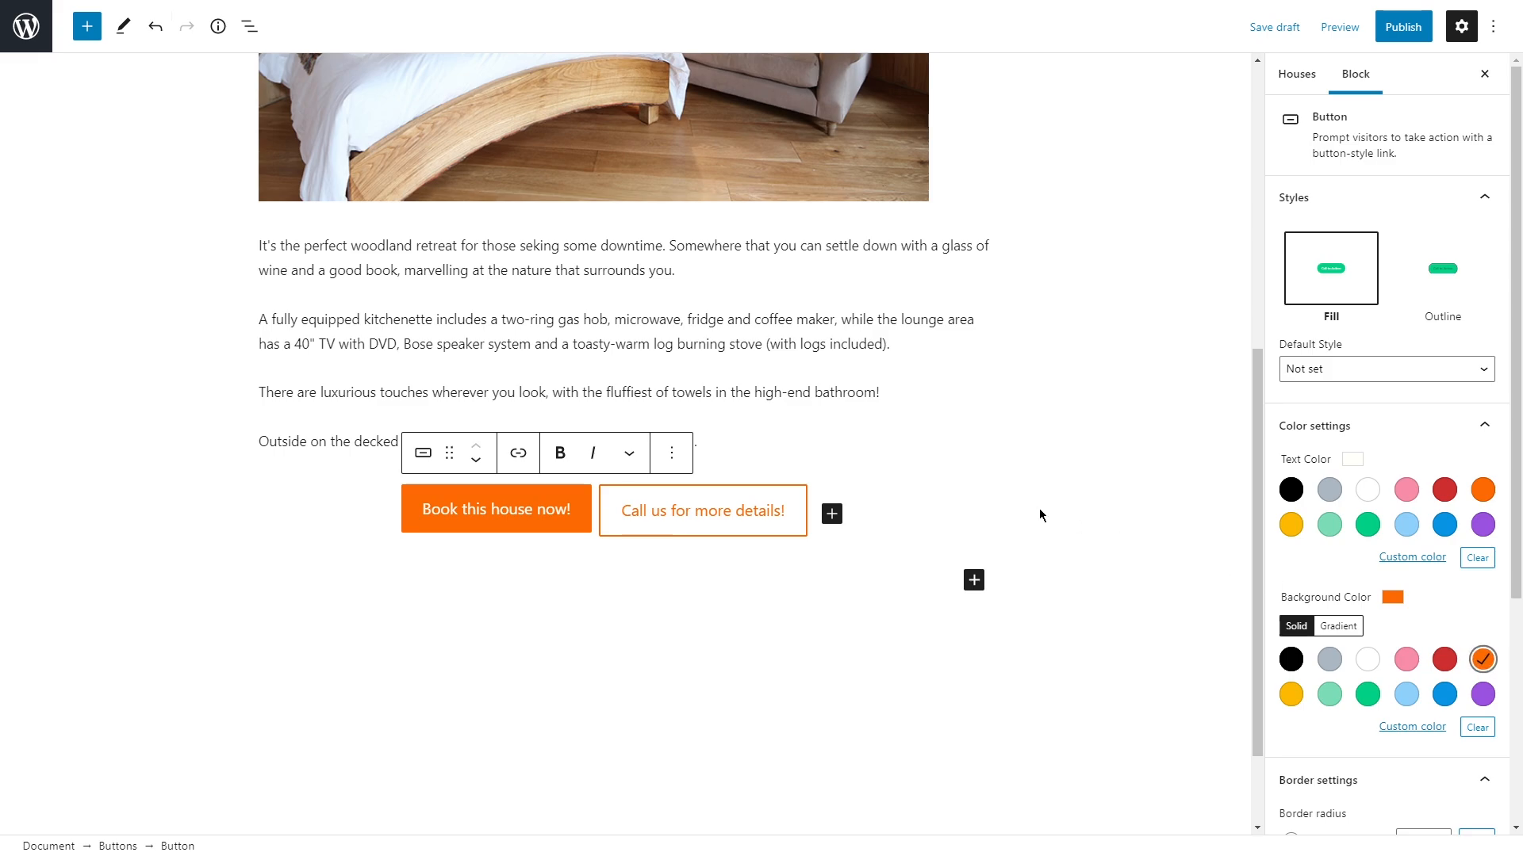
Add the whole two-button group to the reusable blocks and name it "Buttons".
{"action": "left_click", "coordinate": [820, 495]}
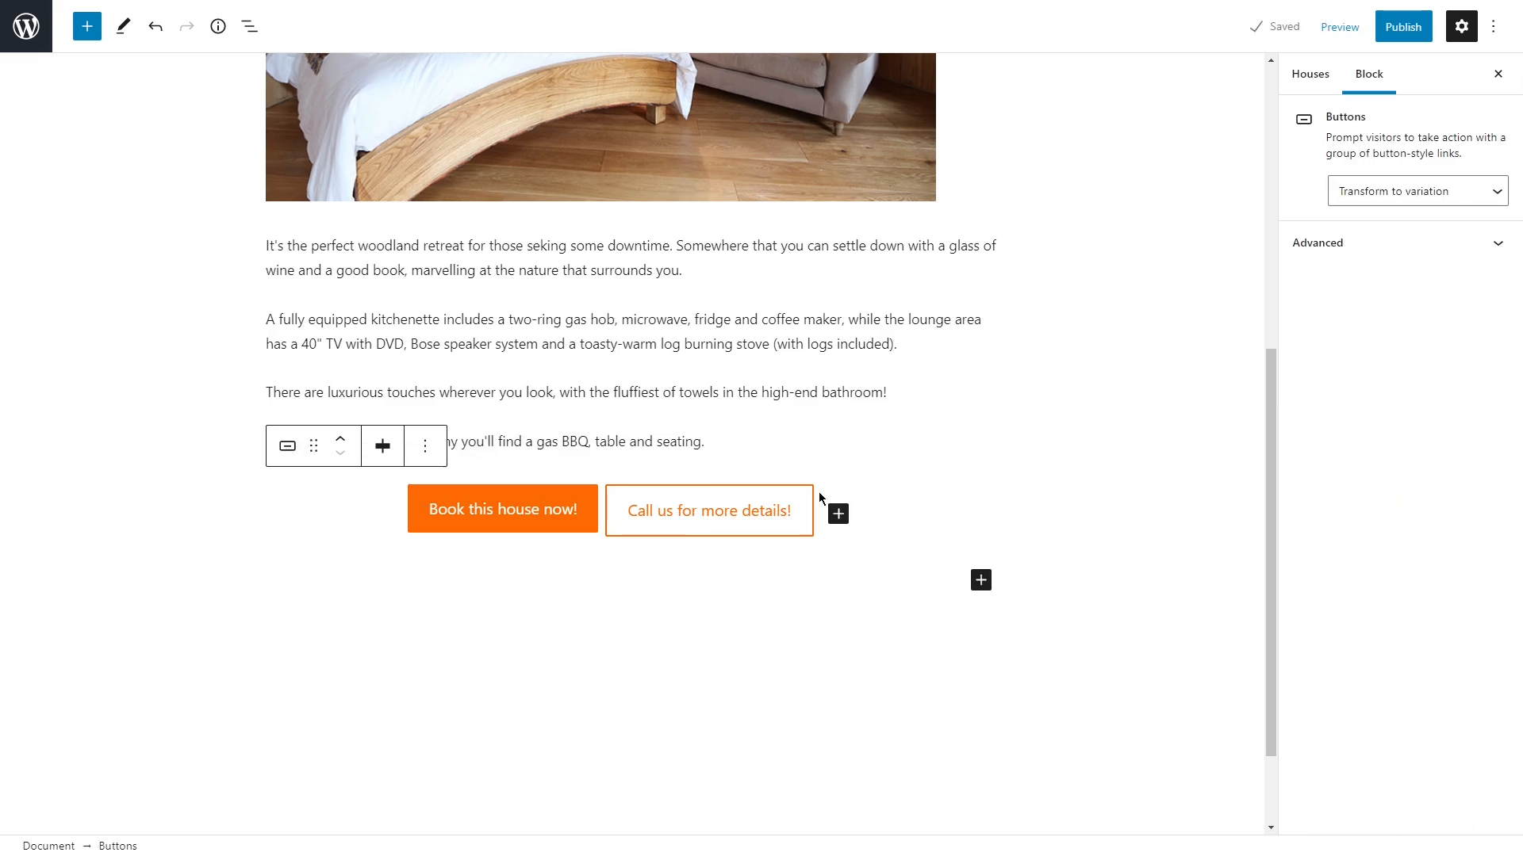
{"action": "left_click", "coordinate": [424, 449]}
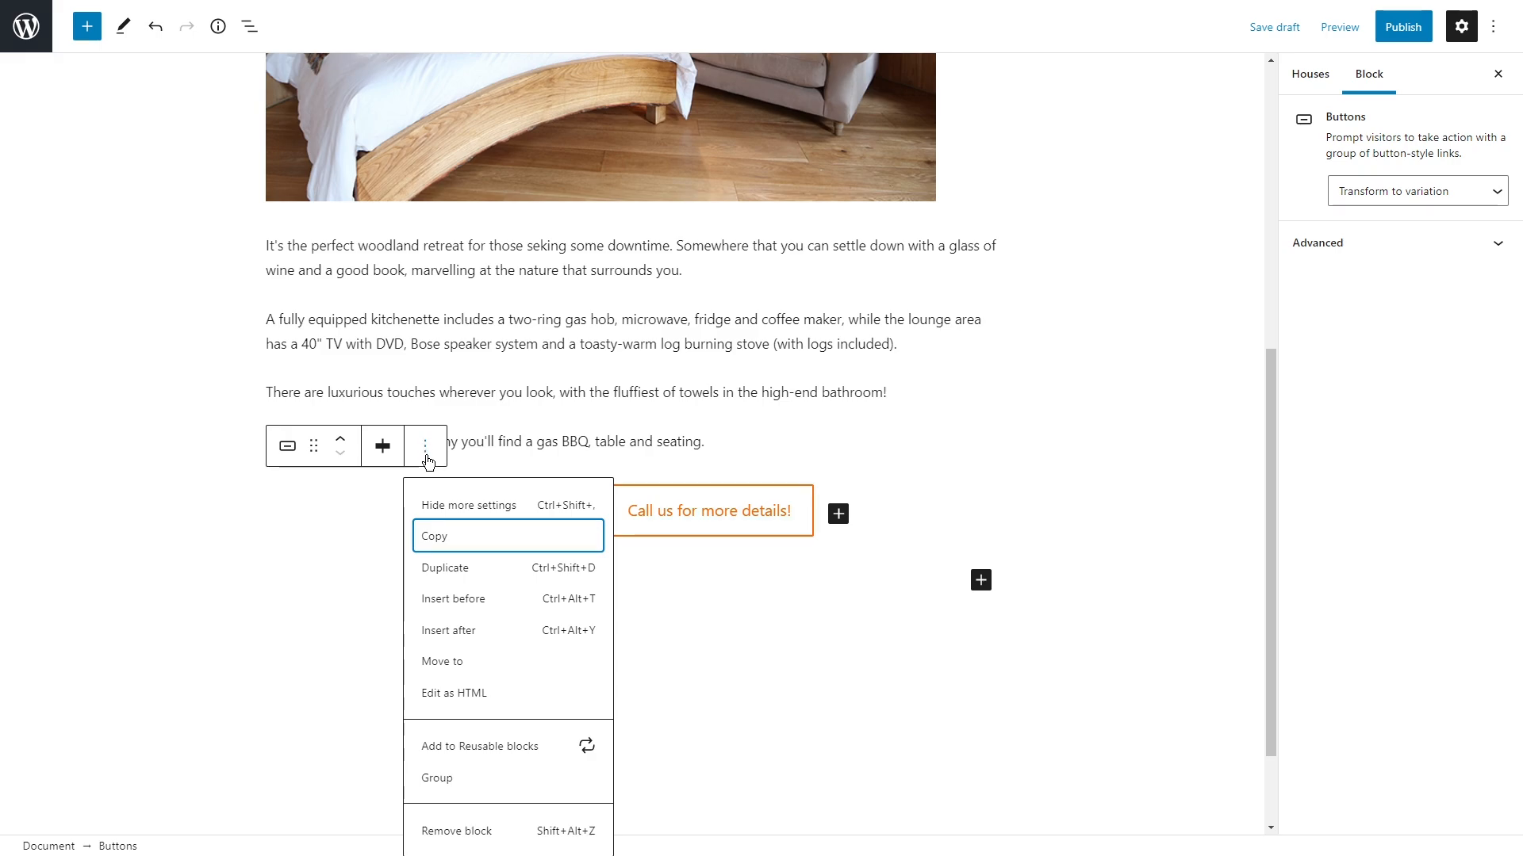
{"action": "left_click", "coordinate": [484, 747]}
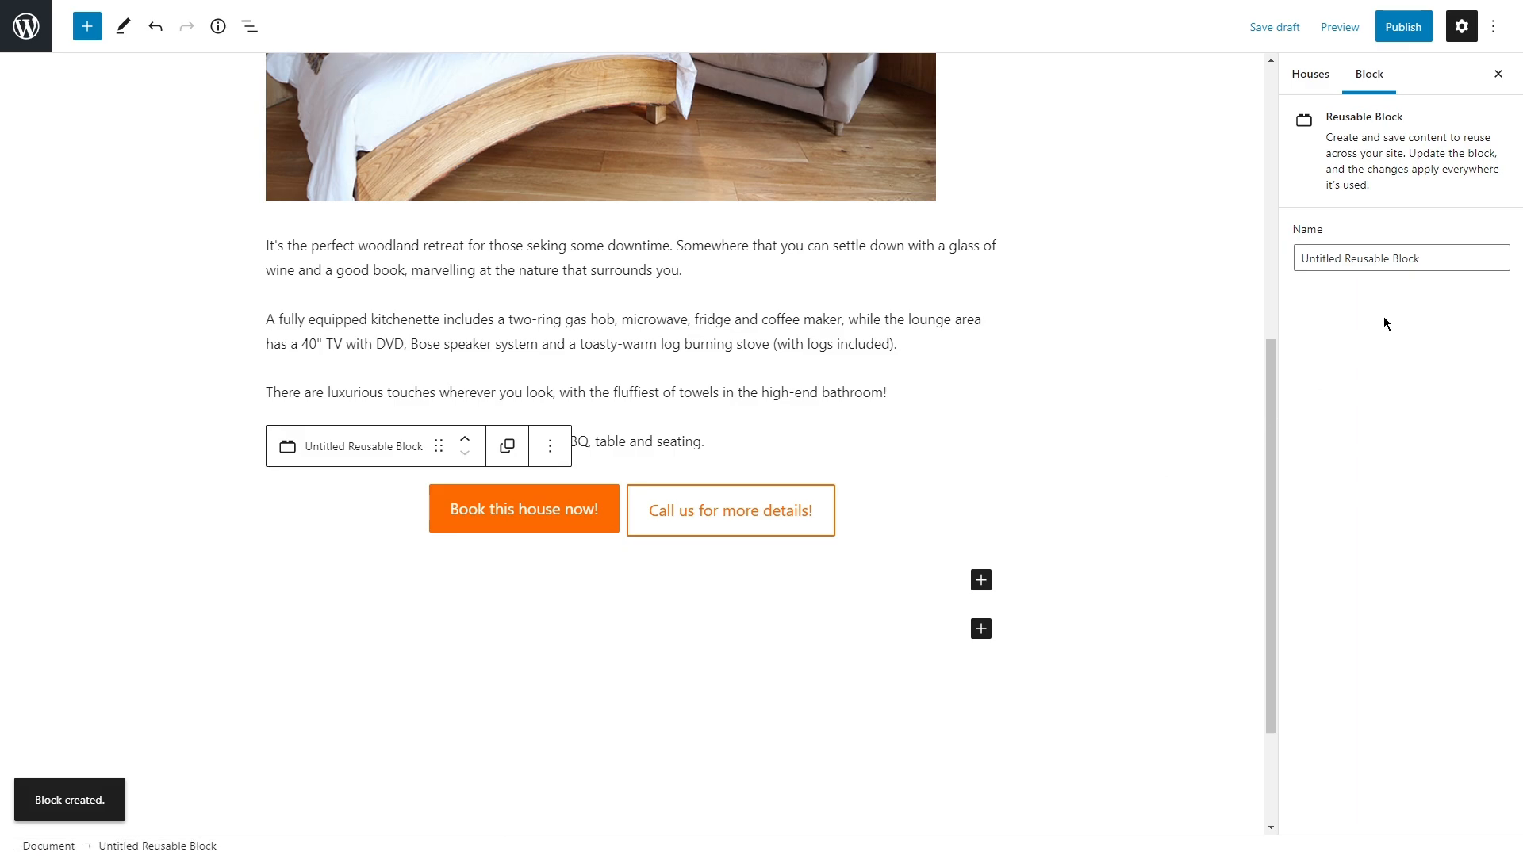
{"action": "left_click_drag", "start_coordinate": [1424, 258], "coordinate": [1293, 260]}
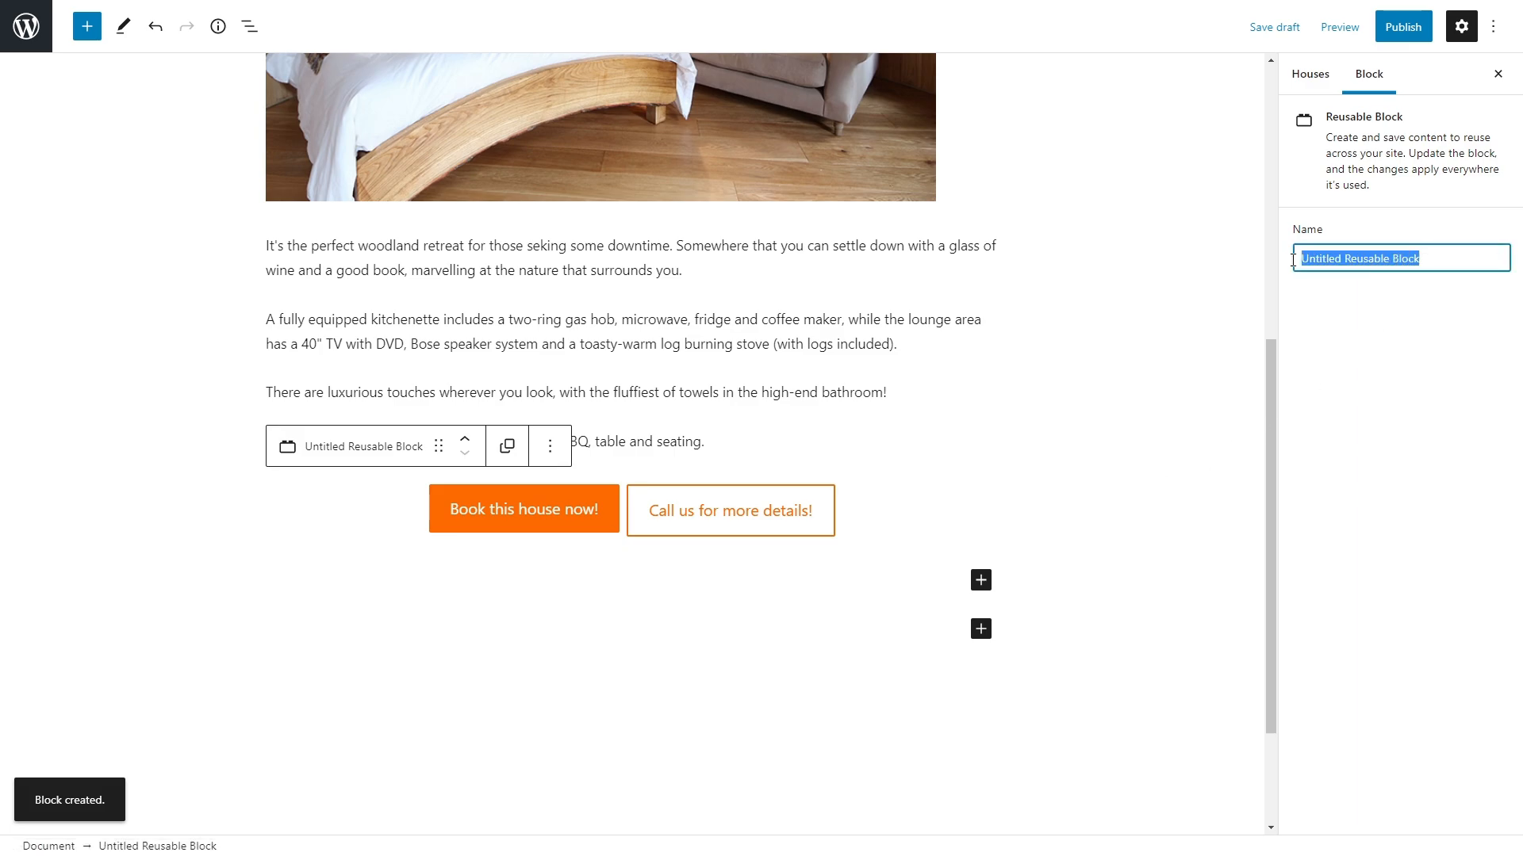
{"action": "type", "text": "Buttons"}
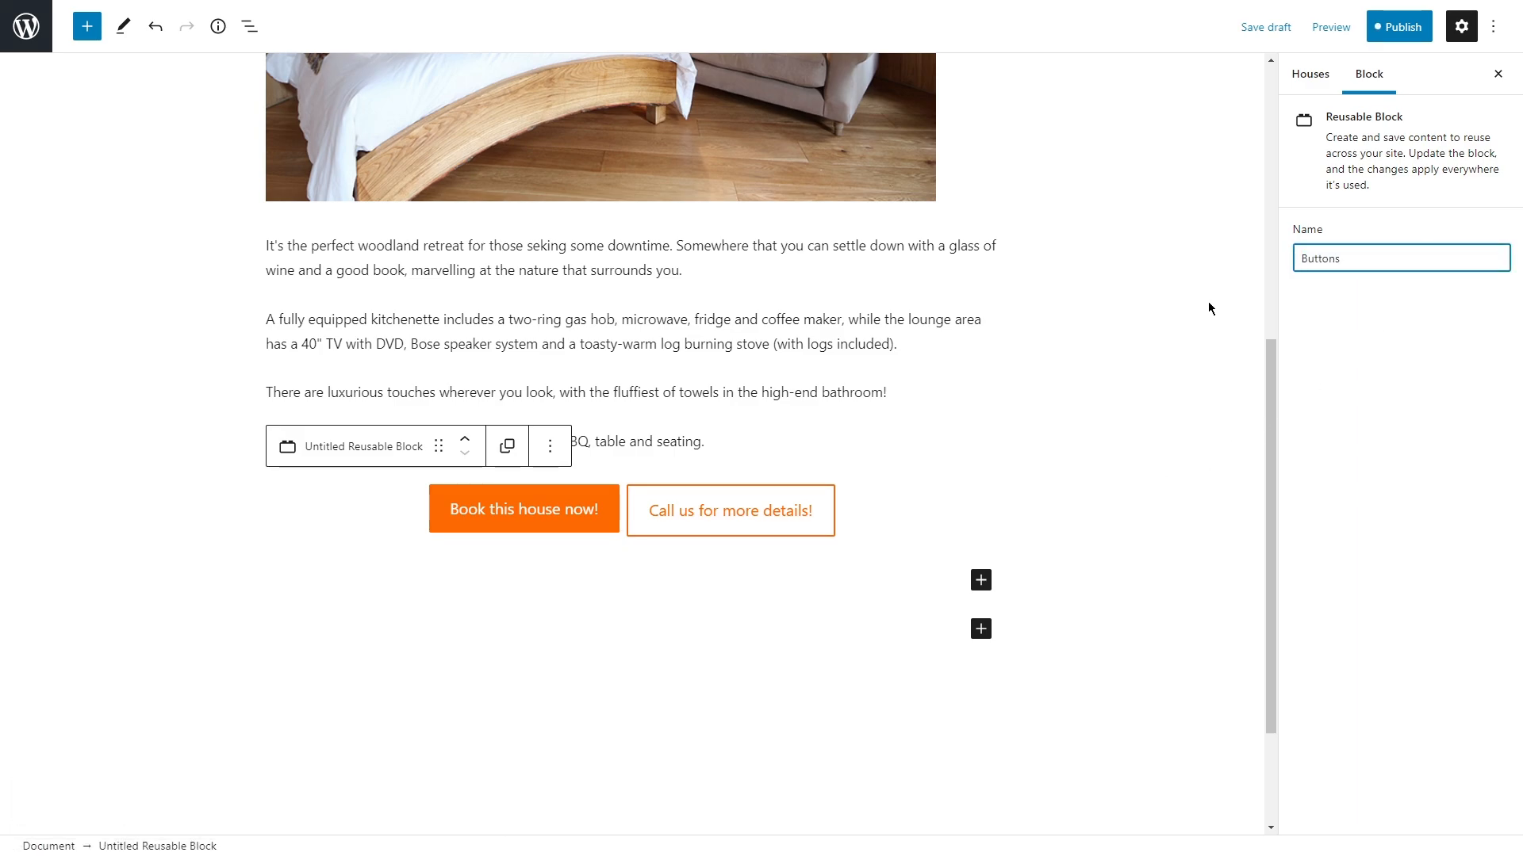
Check the reusable block's additional options and the list of reusable blocks available for insertion.
{"action": "left_click", "coordinate": [550, 449]}
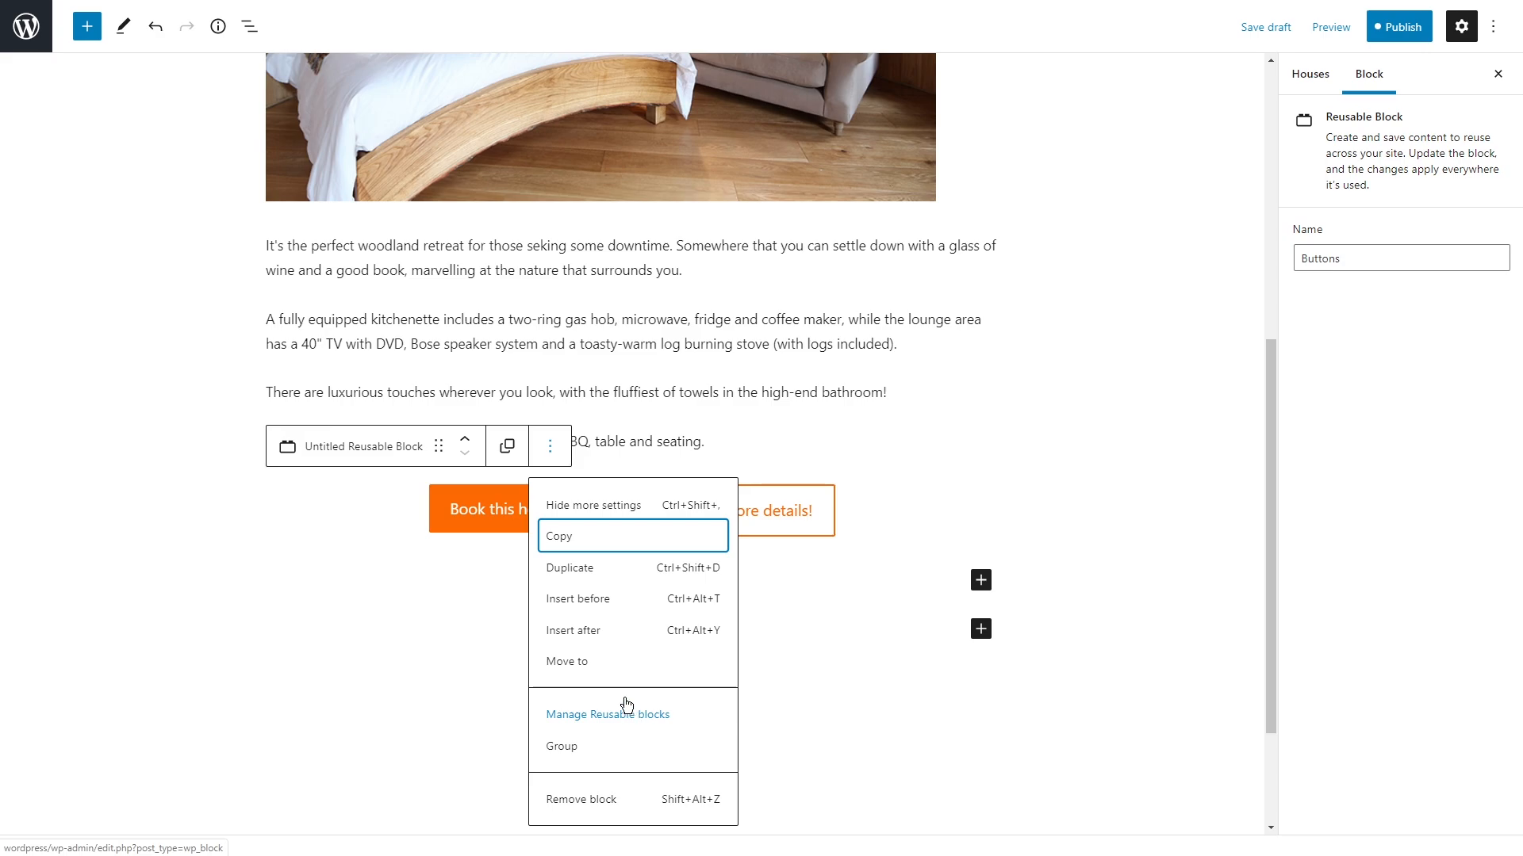
{"action": "left_click", "coordinate": [87, 27]}
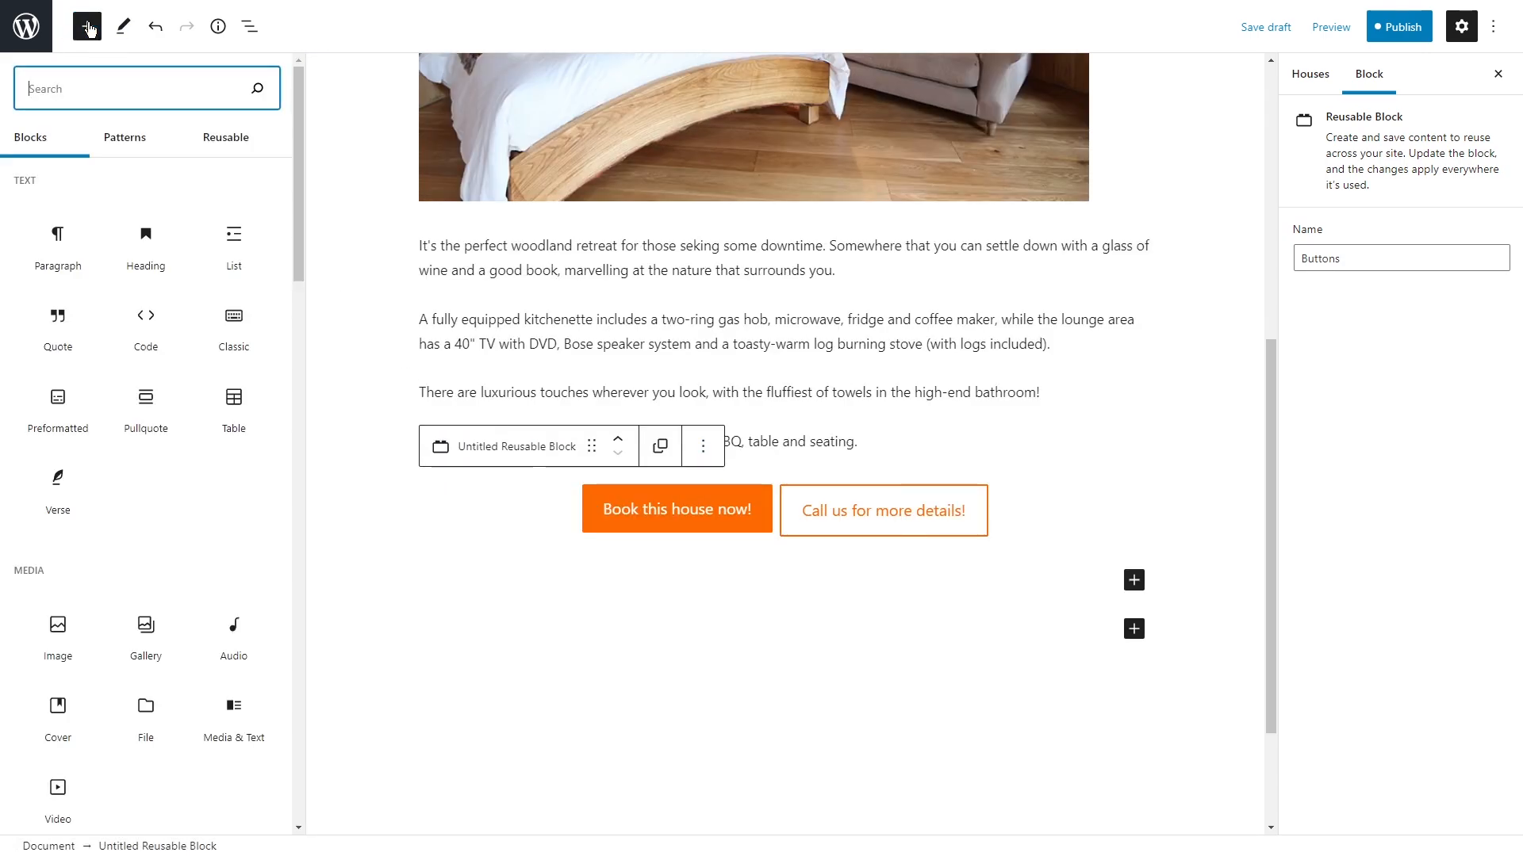
{"action": "left_click", "coordinate": [245, 141]}
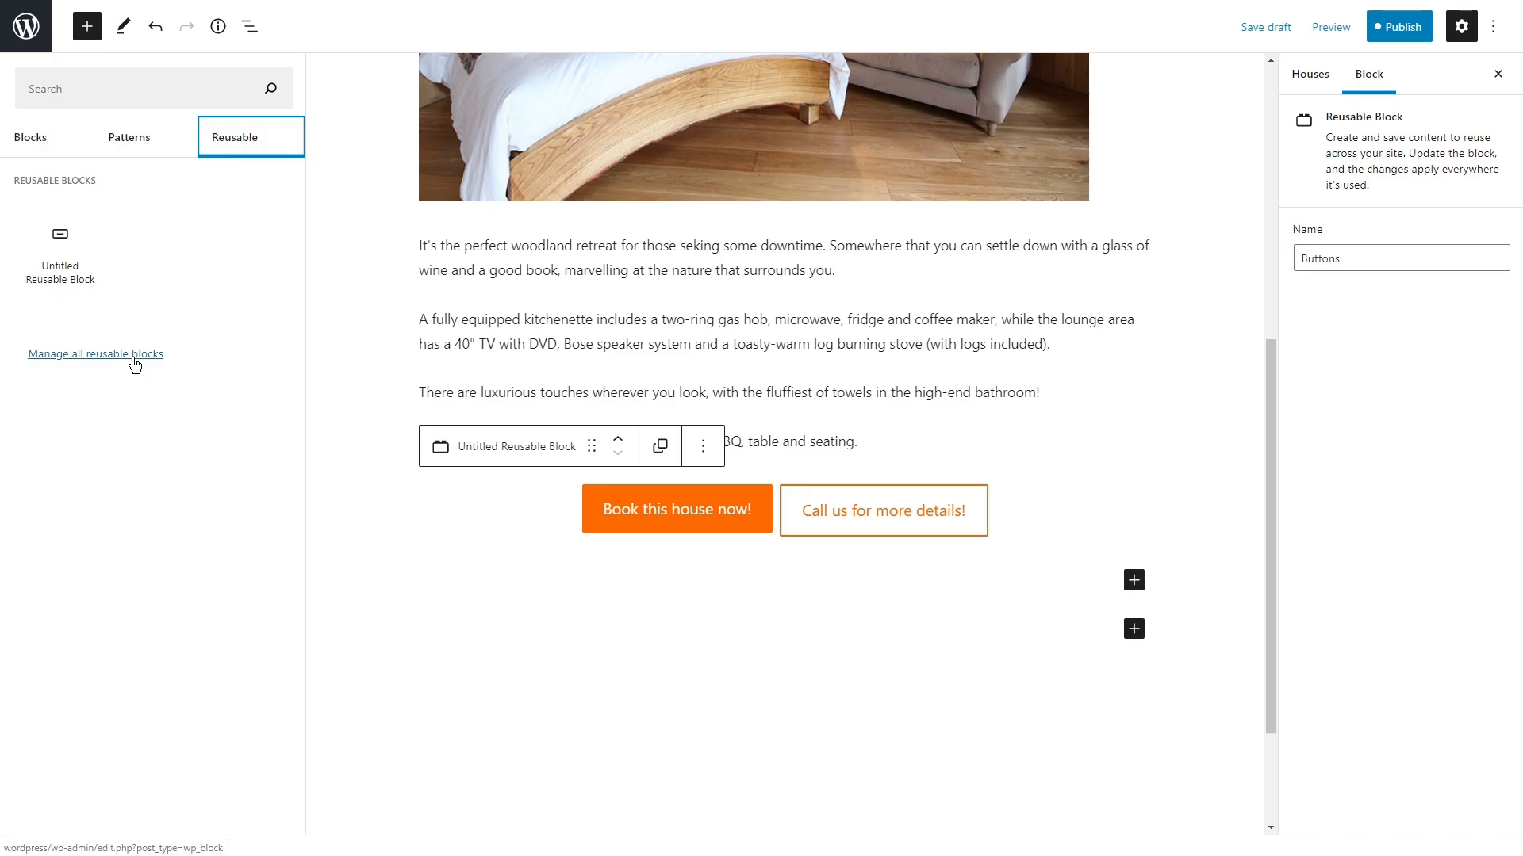
{"action": "left_click", "coordinate": [374, 574]}
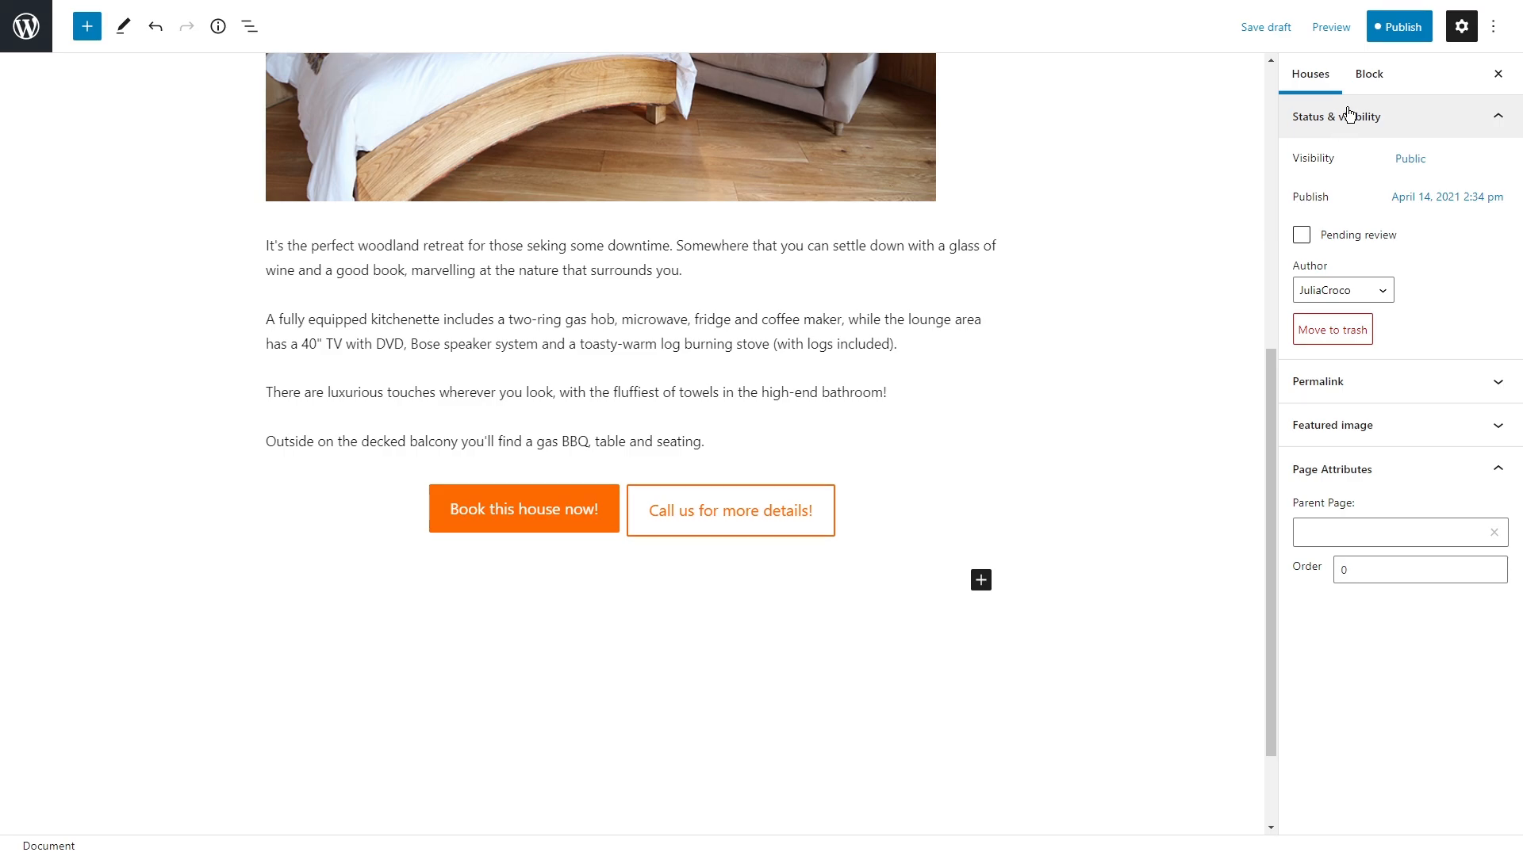
Examine the house post's Permalink and Featured image settings, collapsing each section again.
{"action": "left_click", "coordinate": [1400, 386]}
{"action": "left_click", "coordinate": [1400, 385]}
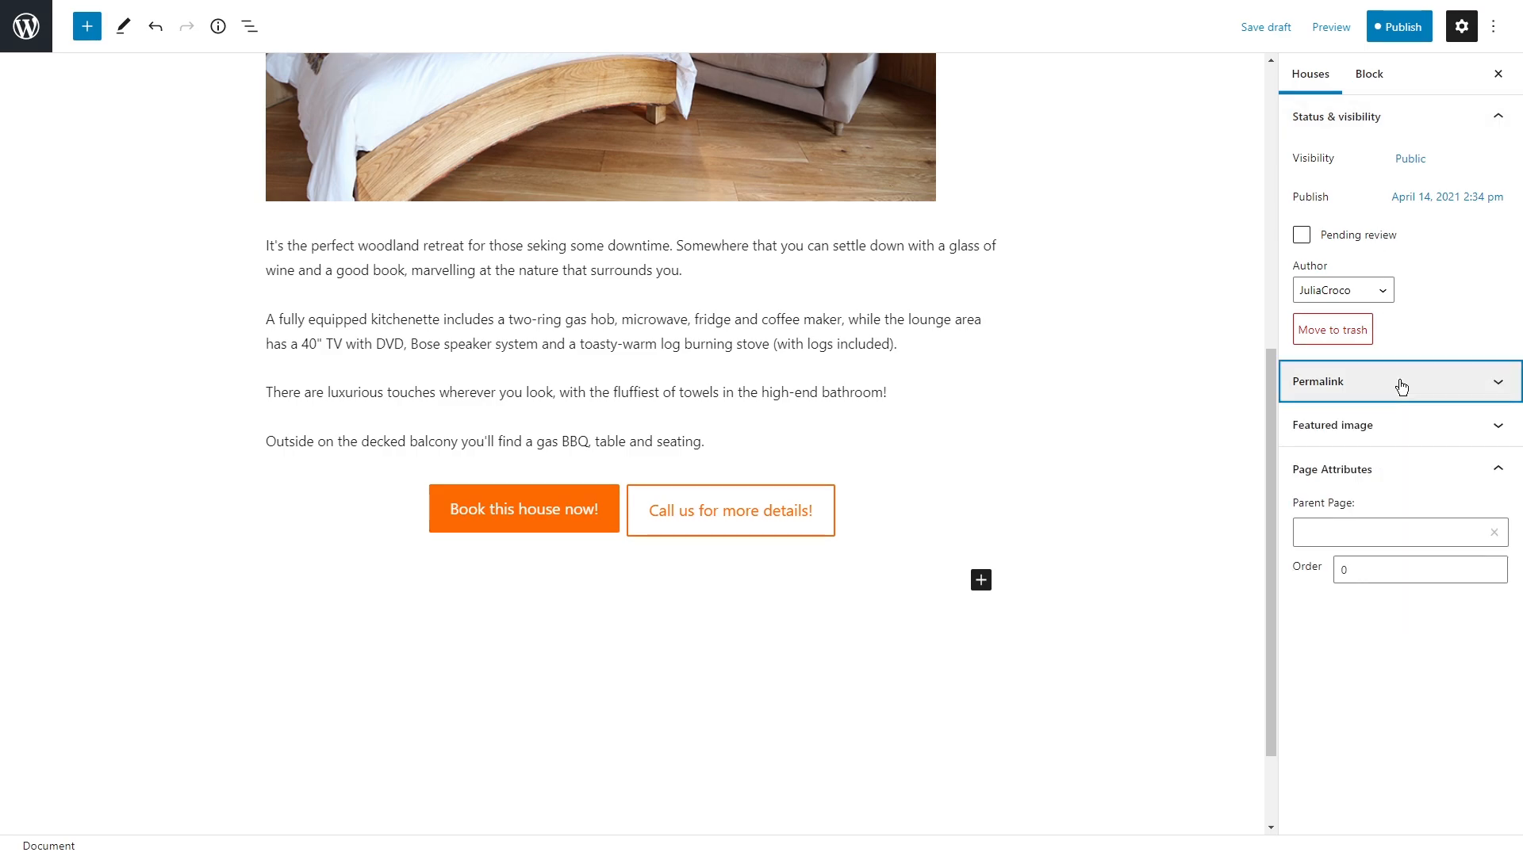
{"action": "left_click", "coordinate": [1407, 425]}
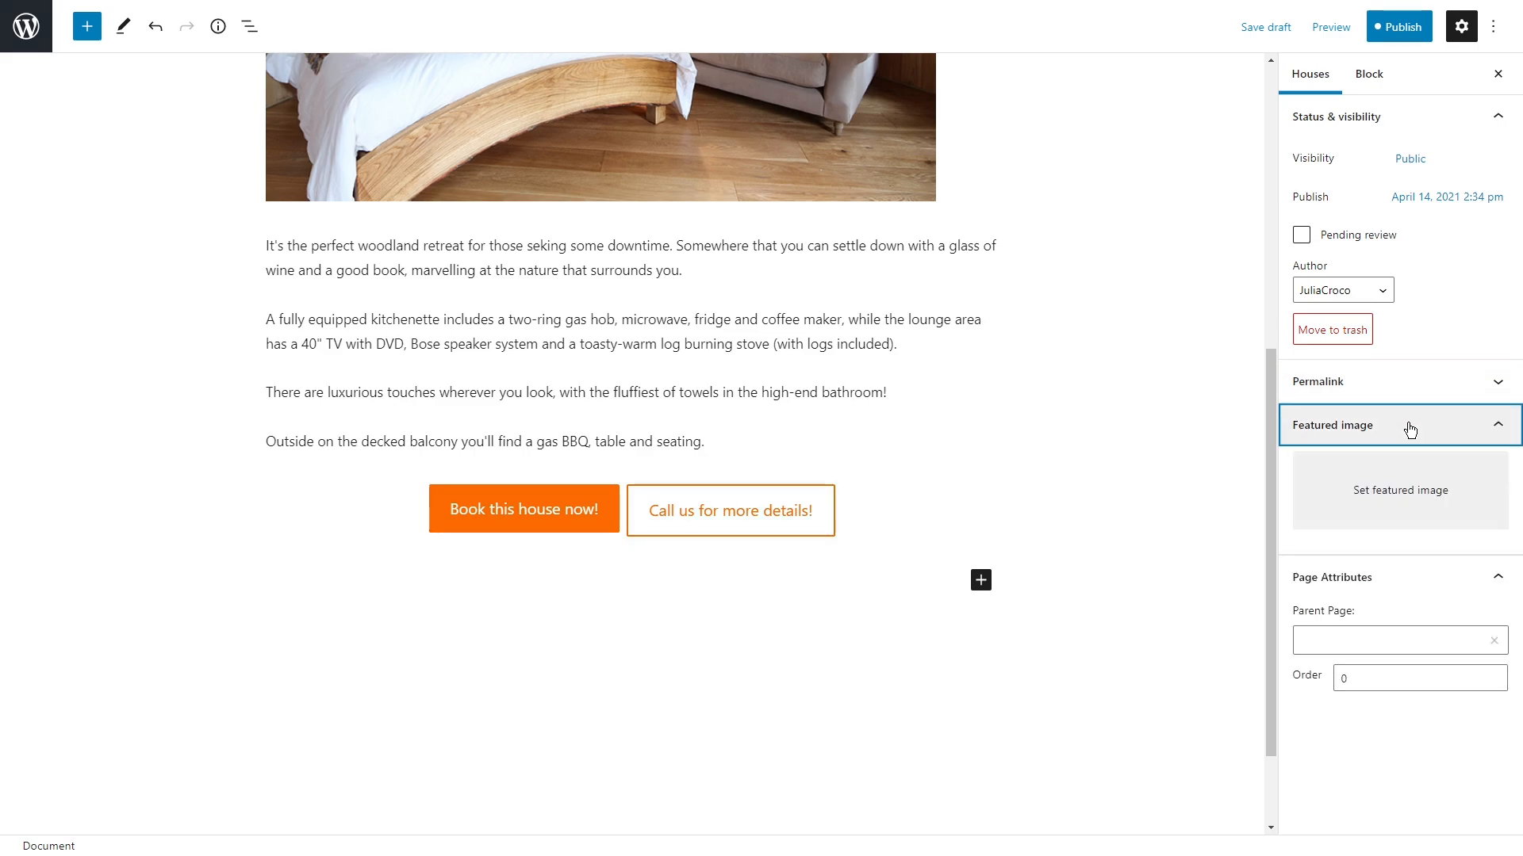
{"action": "left_click", "coordinate": [1409, 428]}
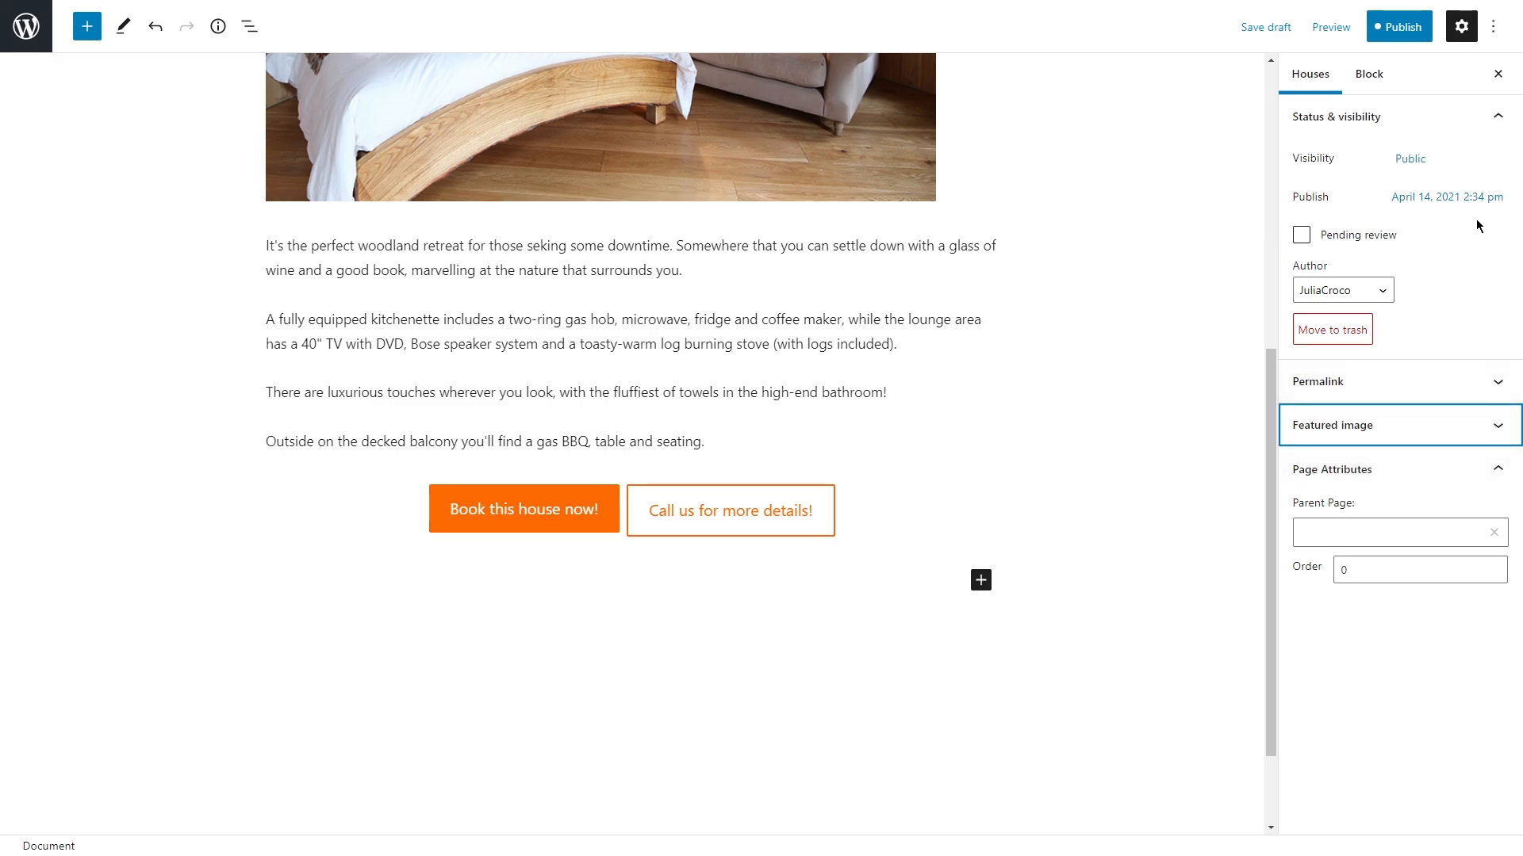
Try the Top toolbar view with a paragraph and the buttons block selected, and turn it back off.
{"action": "left_click", "coordinate": [1495, 29]}
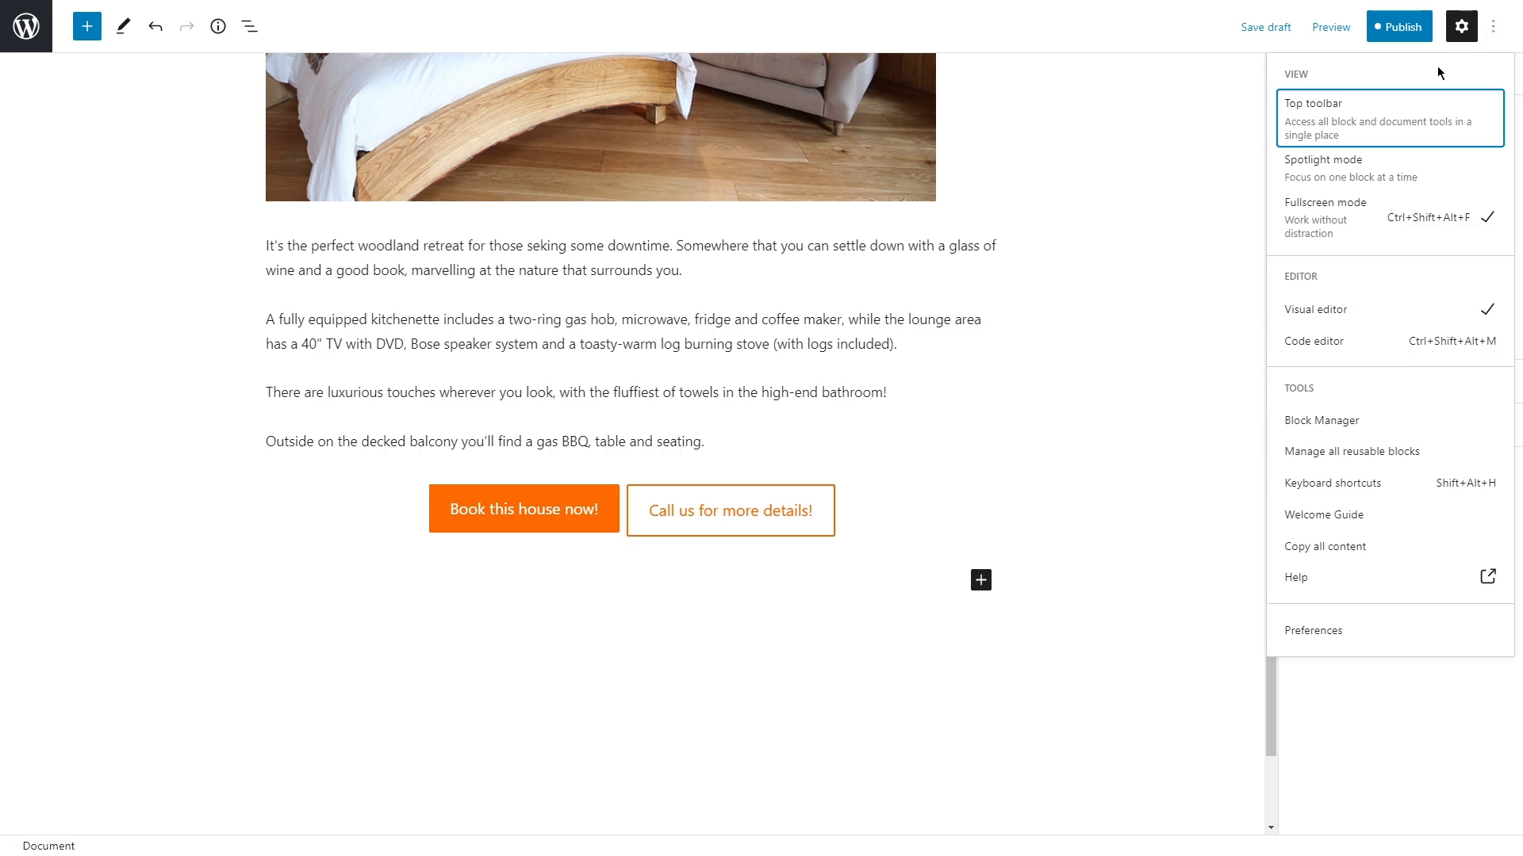
{"action": "left_click", "coordinate": [1410, 119]}
{"action": "left_click", "coordinate": [837, 264]}
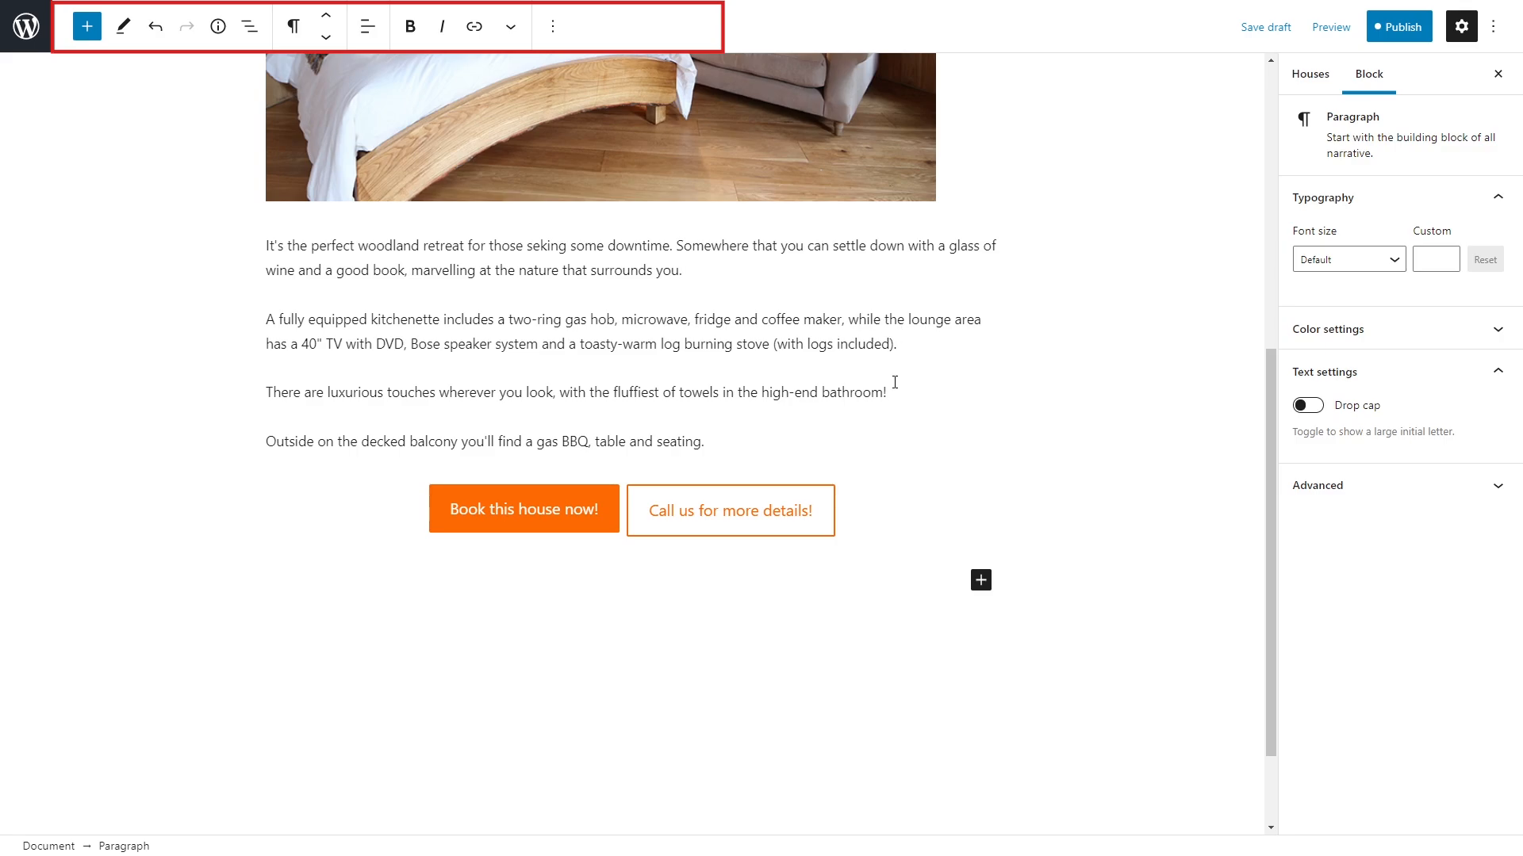
{"action": "left_click", "coordinate": [860, 507]}
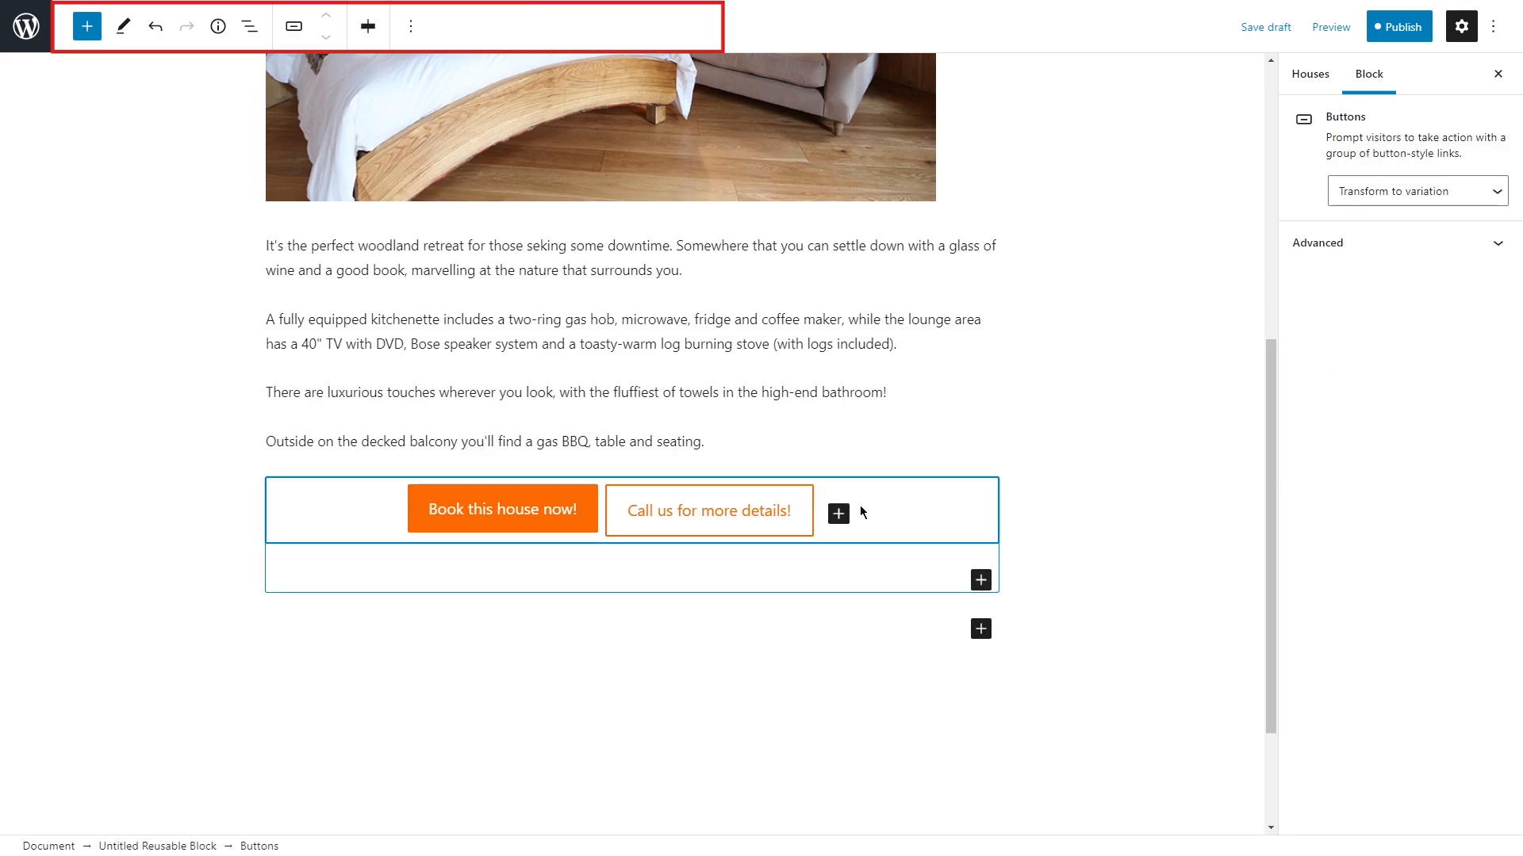
{"action": "left_click", "coordinate": [1494, 27]}
{"action": "left_click", "coordinate": [1448, 115]}
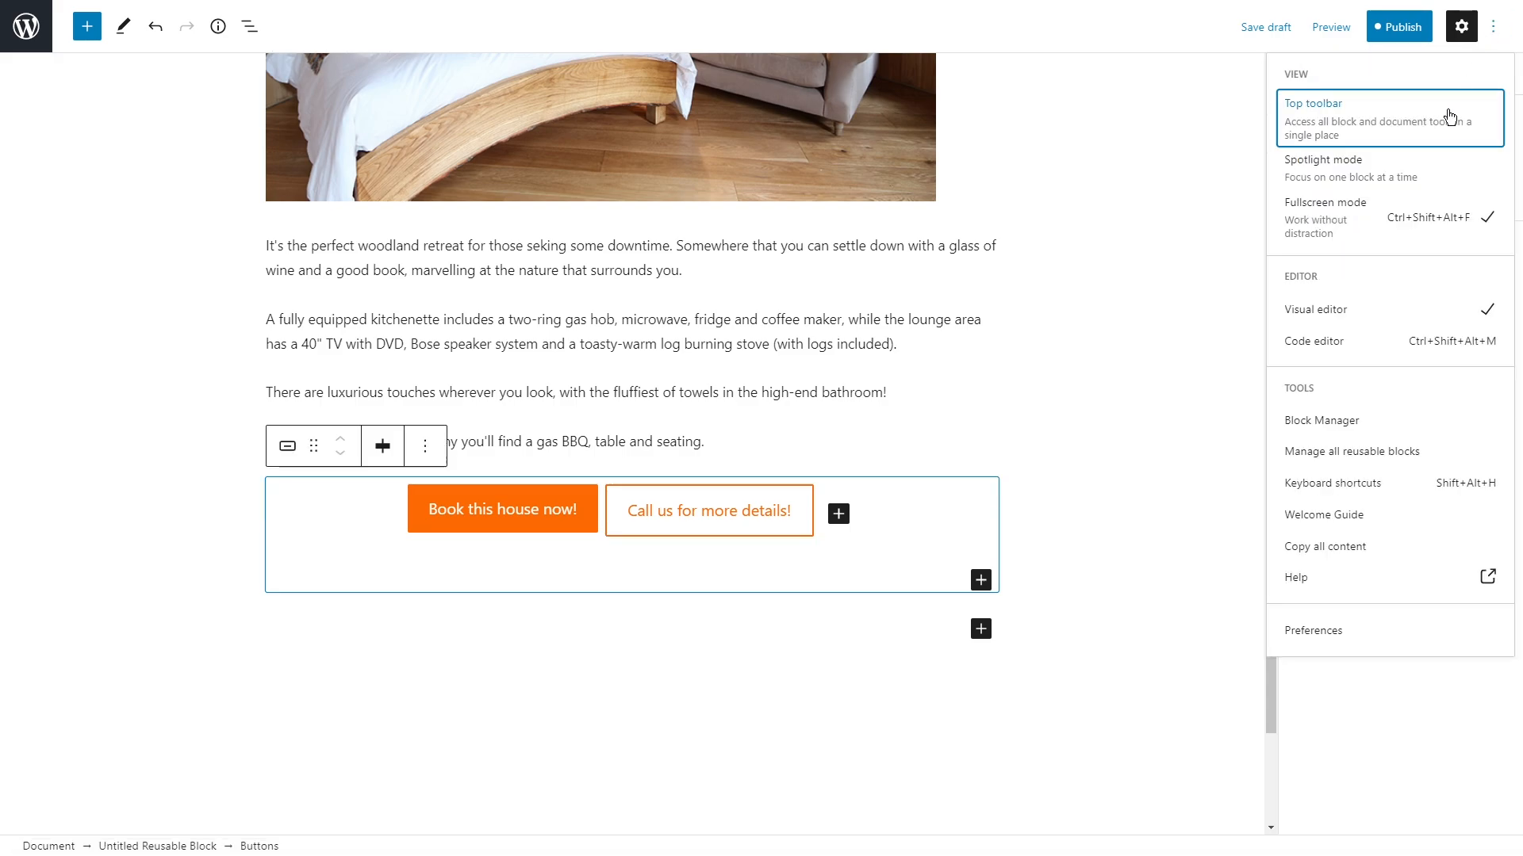
Try Spotlight mode on the bathroom and kitchenette paragraphs, and turn it back off.
{"action": "left_click", "coordinate": [1406, 175]}
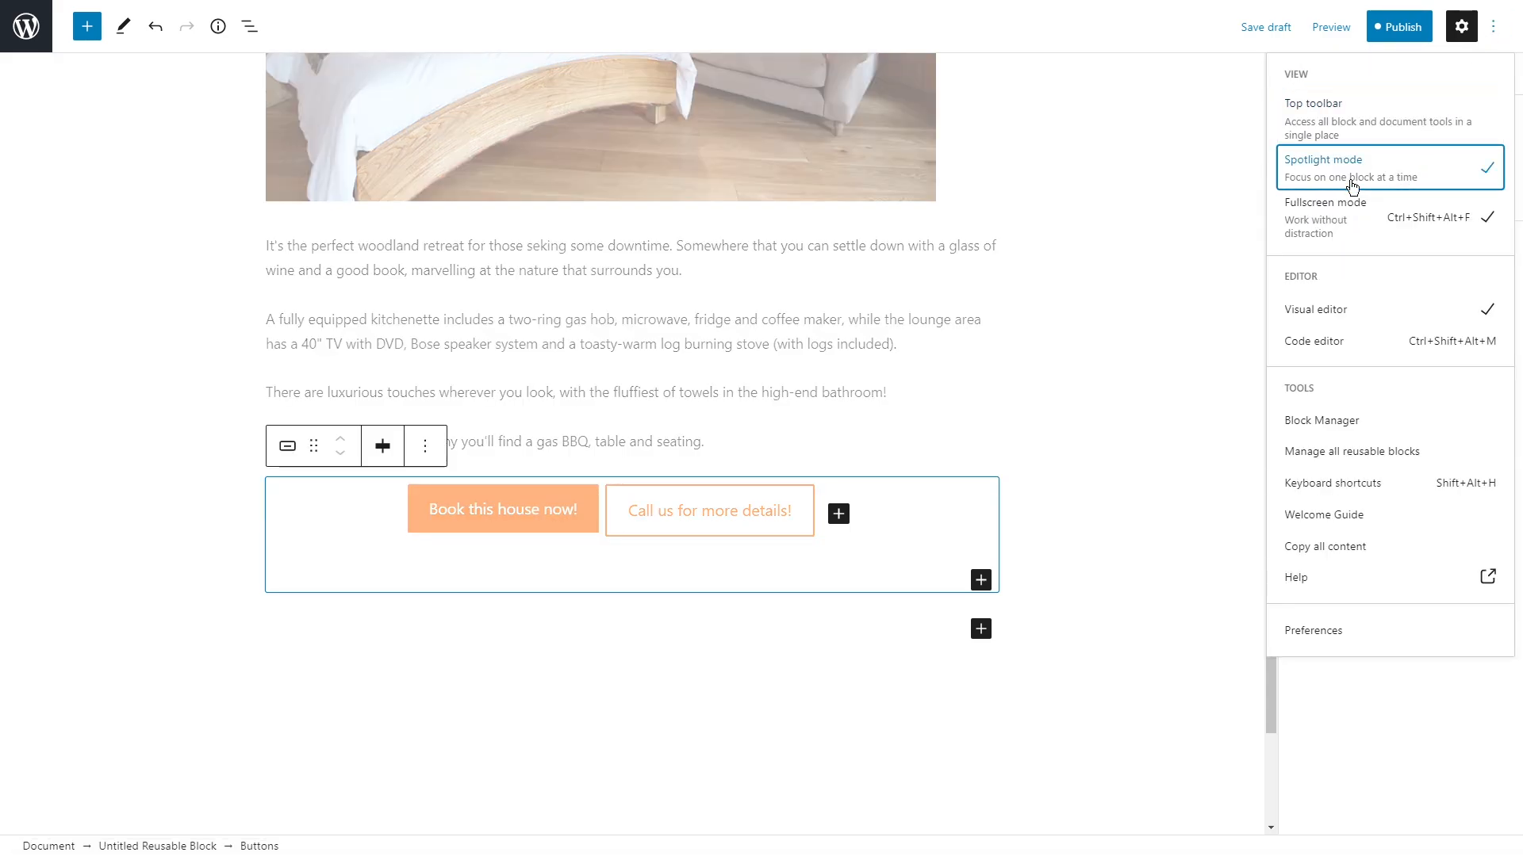
{"action": "left_click", "coordinate": [779, 392]}
{"action": "left_click", "coordinate": [791, 321]}
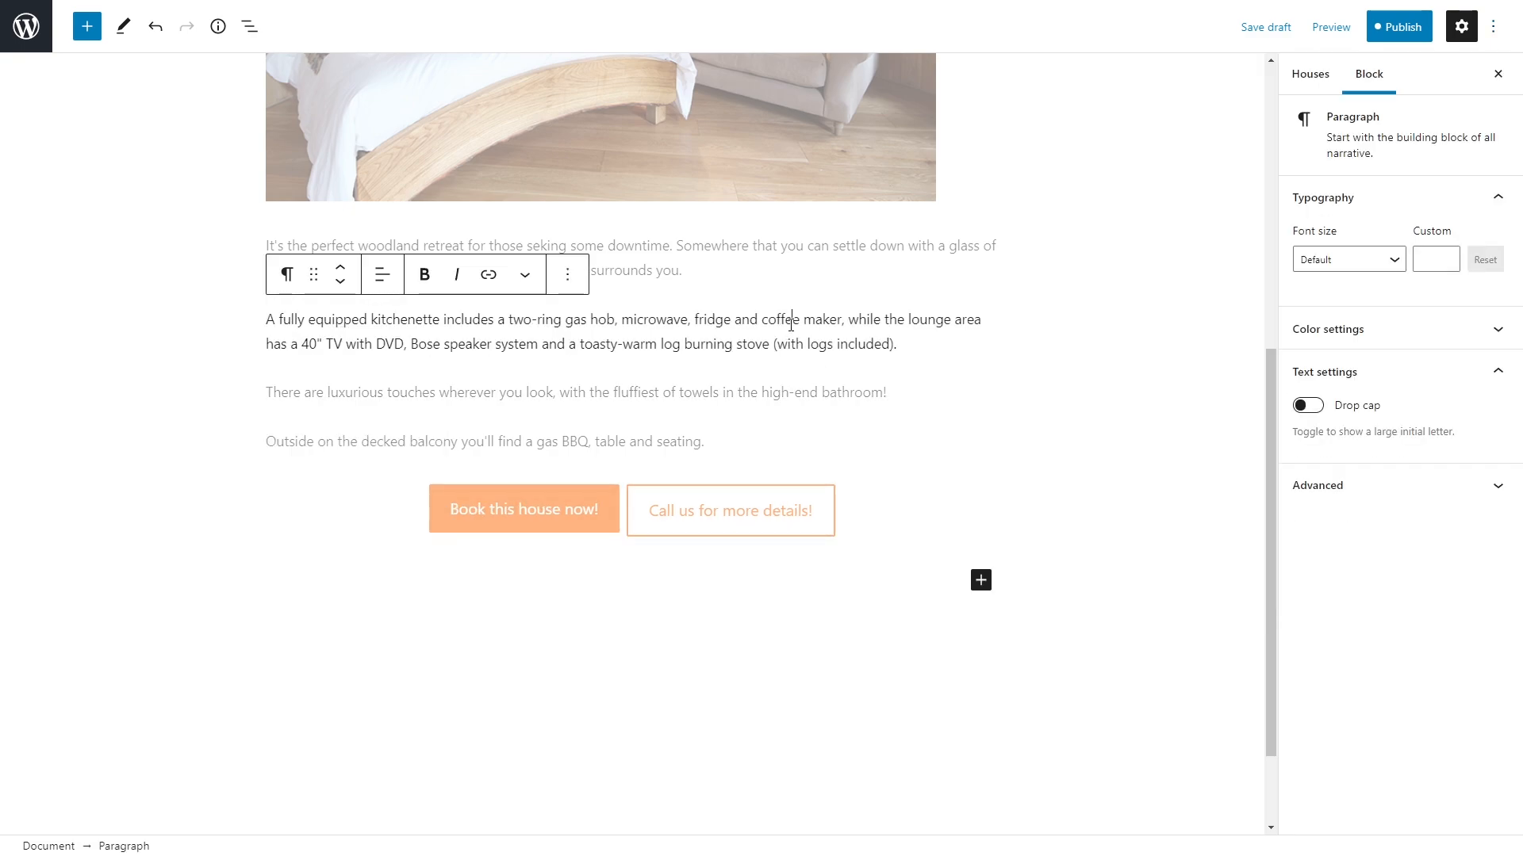
{"action": "left_click", "coordinate": [1493, 28]}
{"action": "left_click", "coordinate": [1461, 173]}
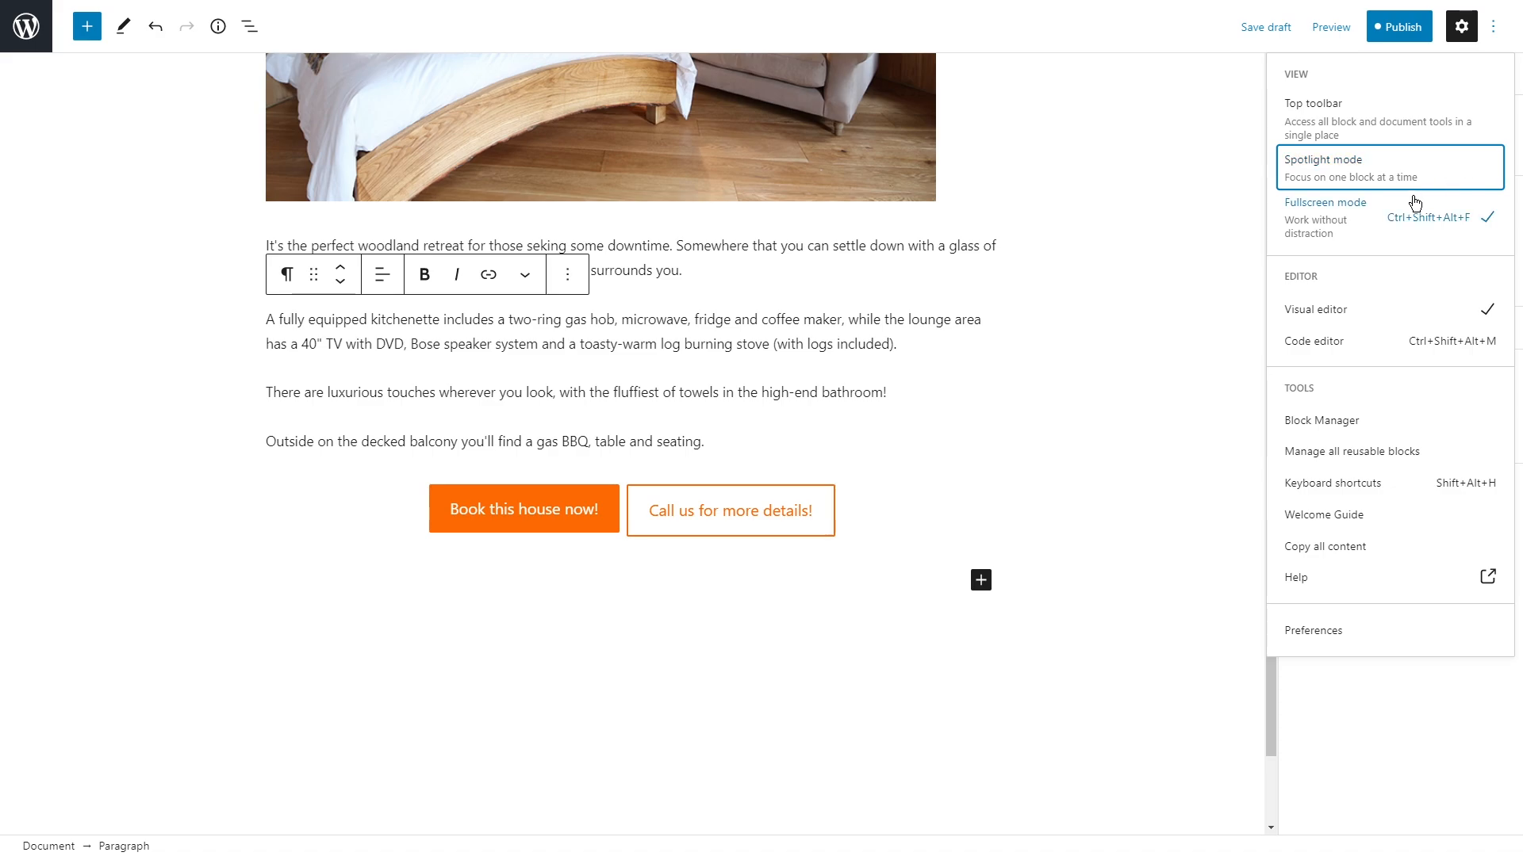
Turn Fullscreen mode off and back on, and close the editor options.
{"action": "left_click", "coordinate": [1383, 225]}
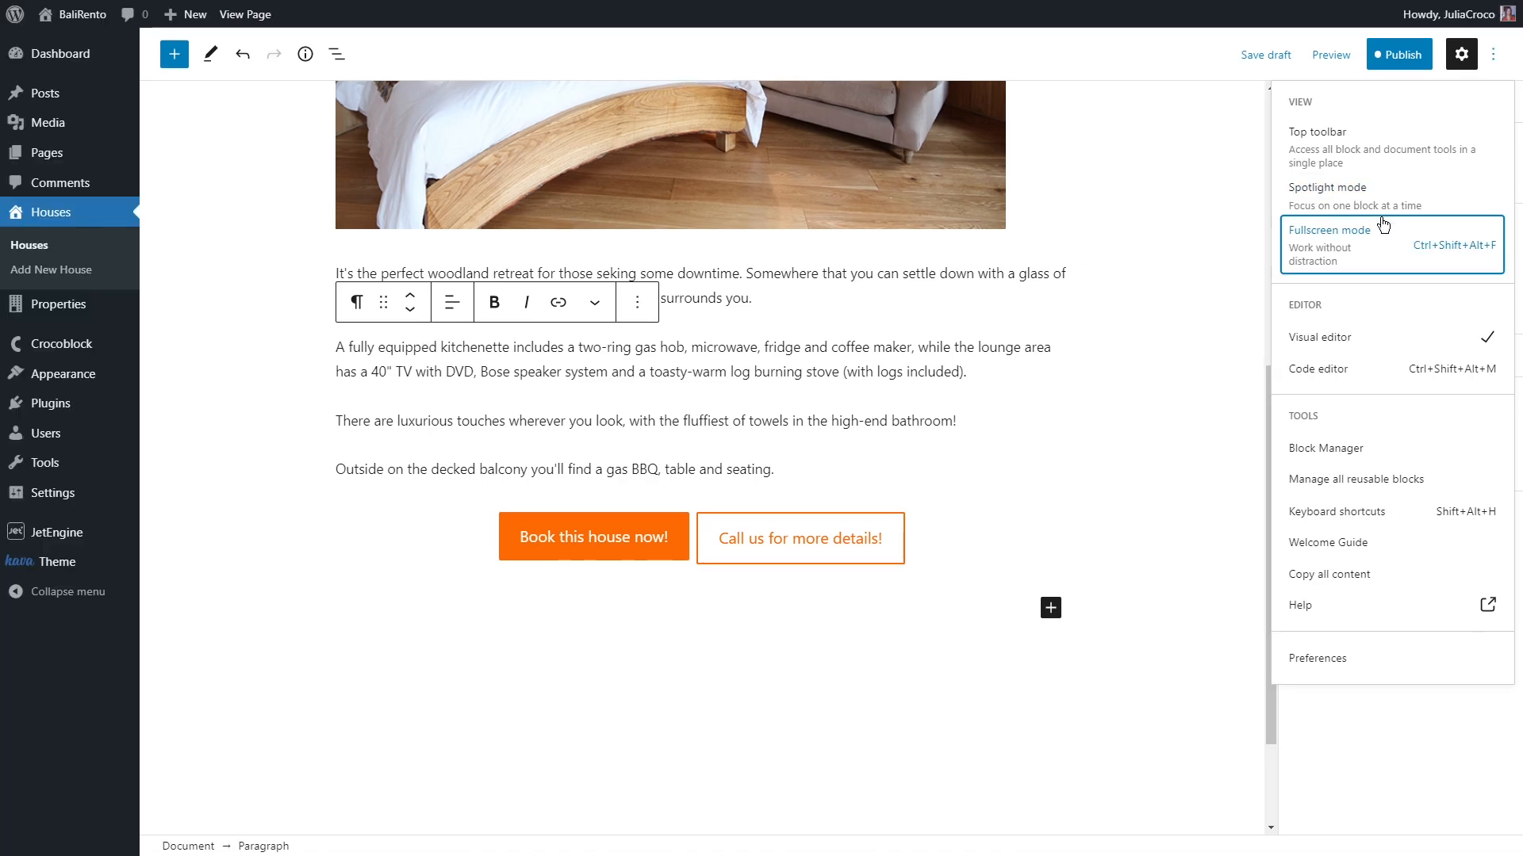
{"action": "left_click", "coordinate": [1384, 225]}
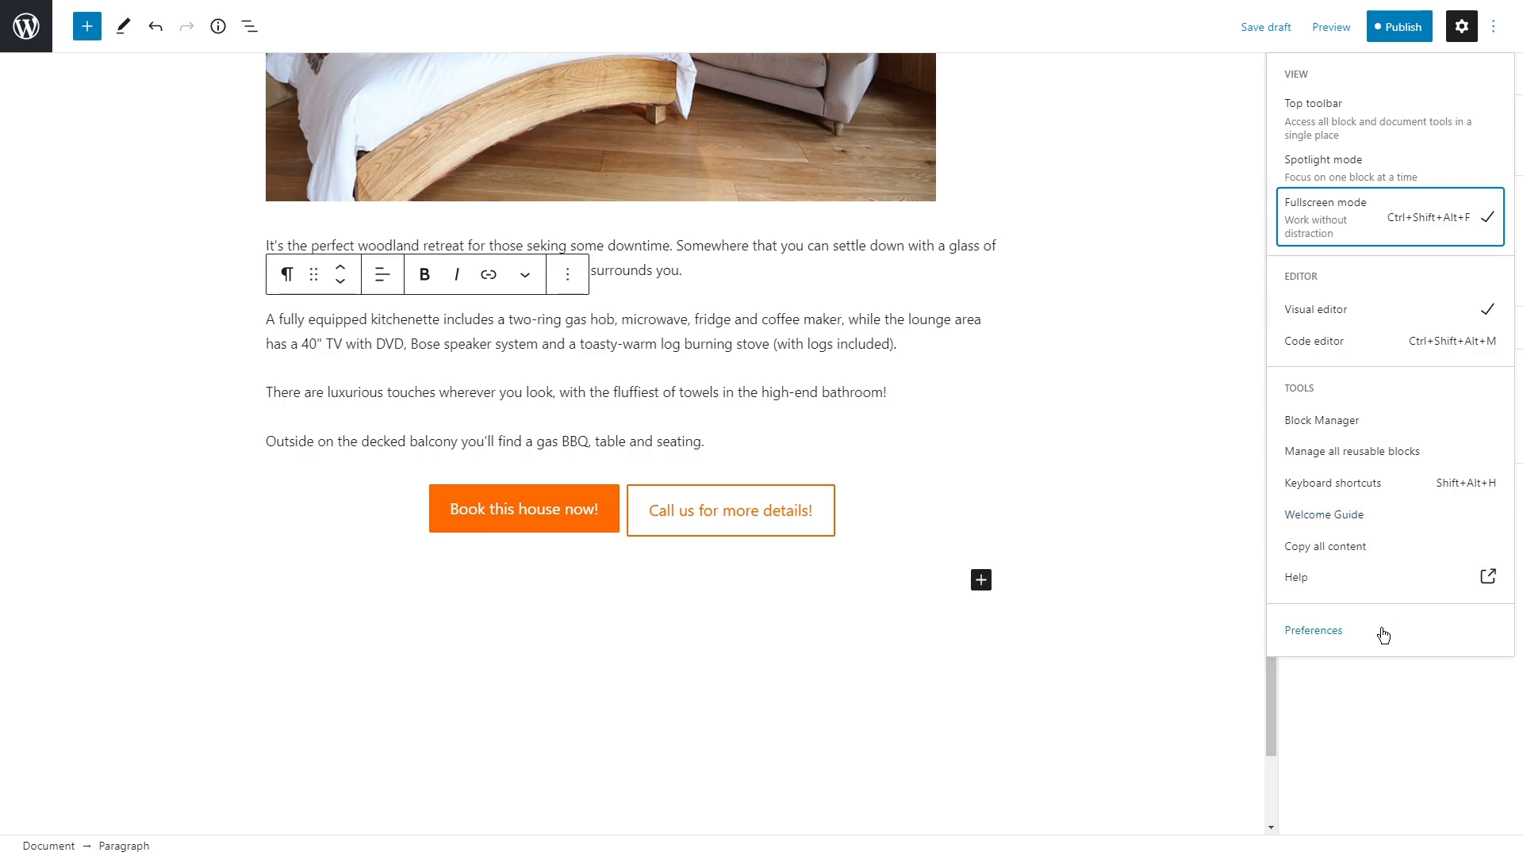
{"action": "left_click", "coordinate": [1376, 670]}
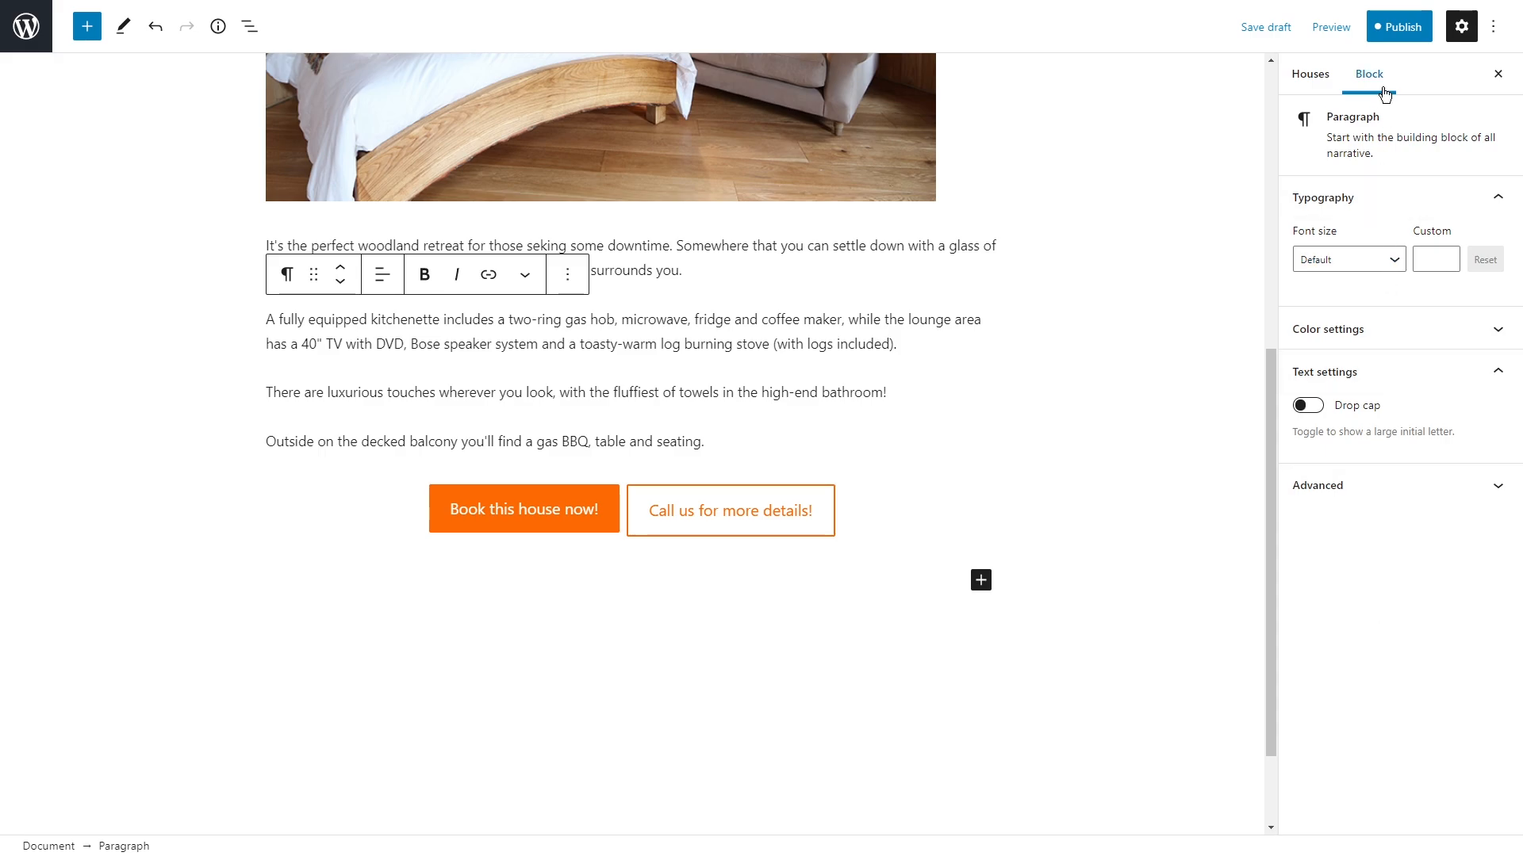
Publish the Unique Treehouse post and return to the list of Houses.
{"action": "left_click", "coordinate": [1387, 27]}
{"action": "left_click", "coordinate": [1388, 27]}
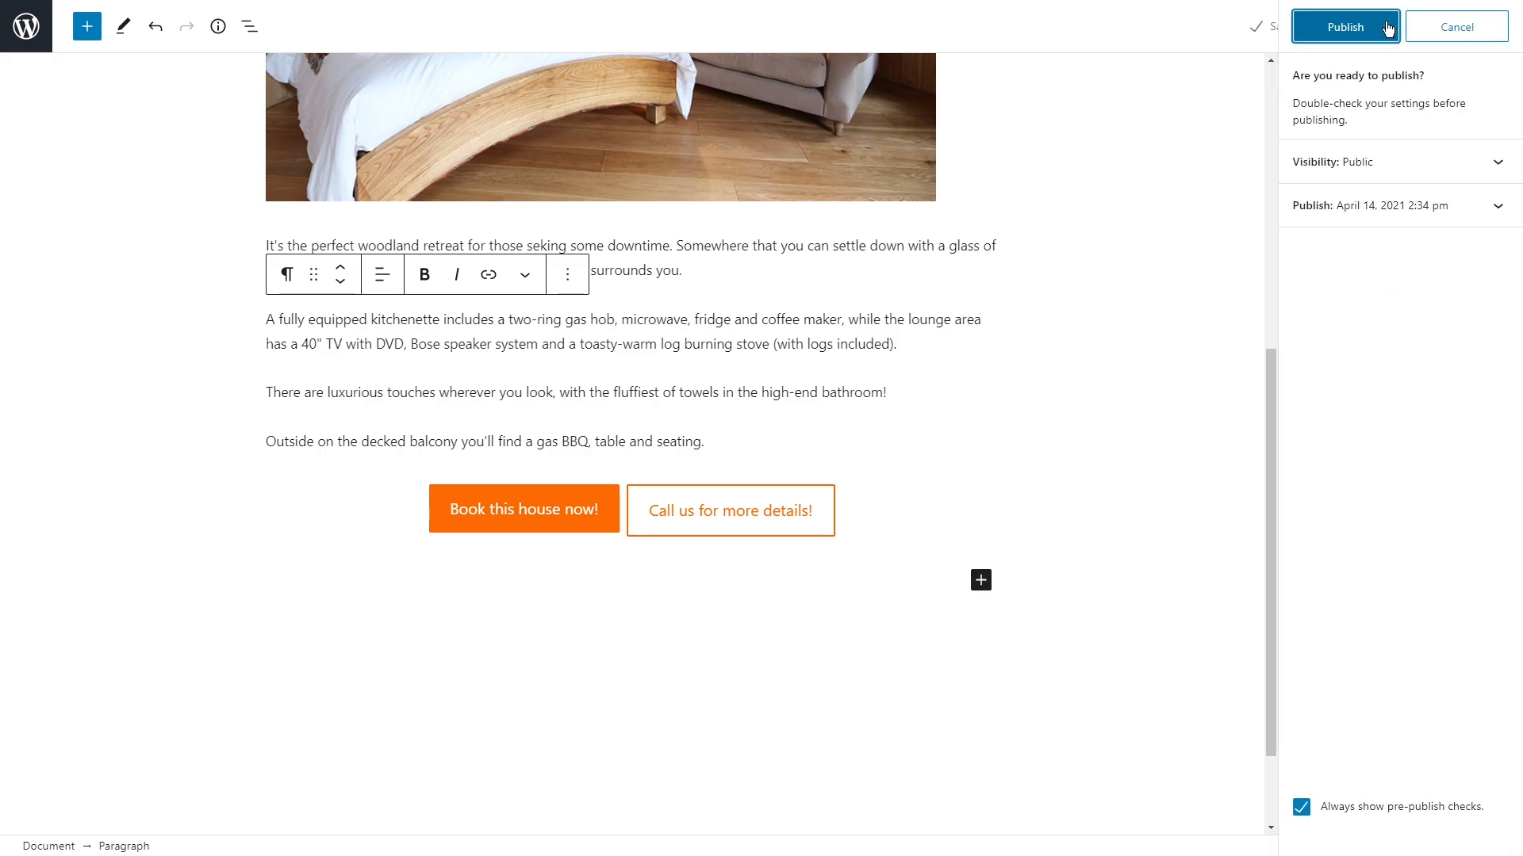
{"action": "left_click", "coordinate": [1388, 27]}
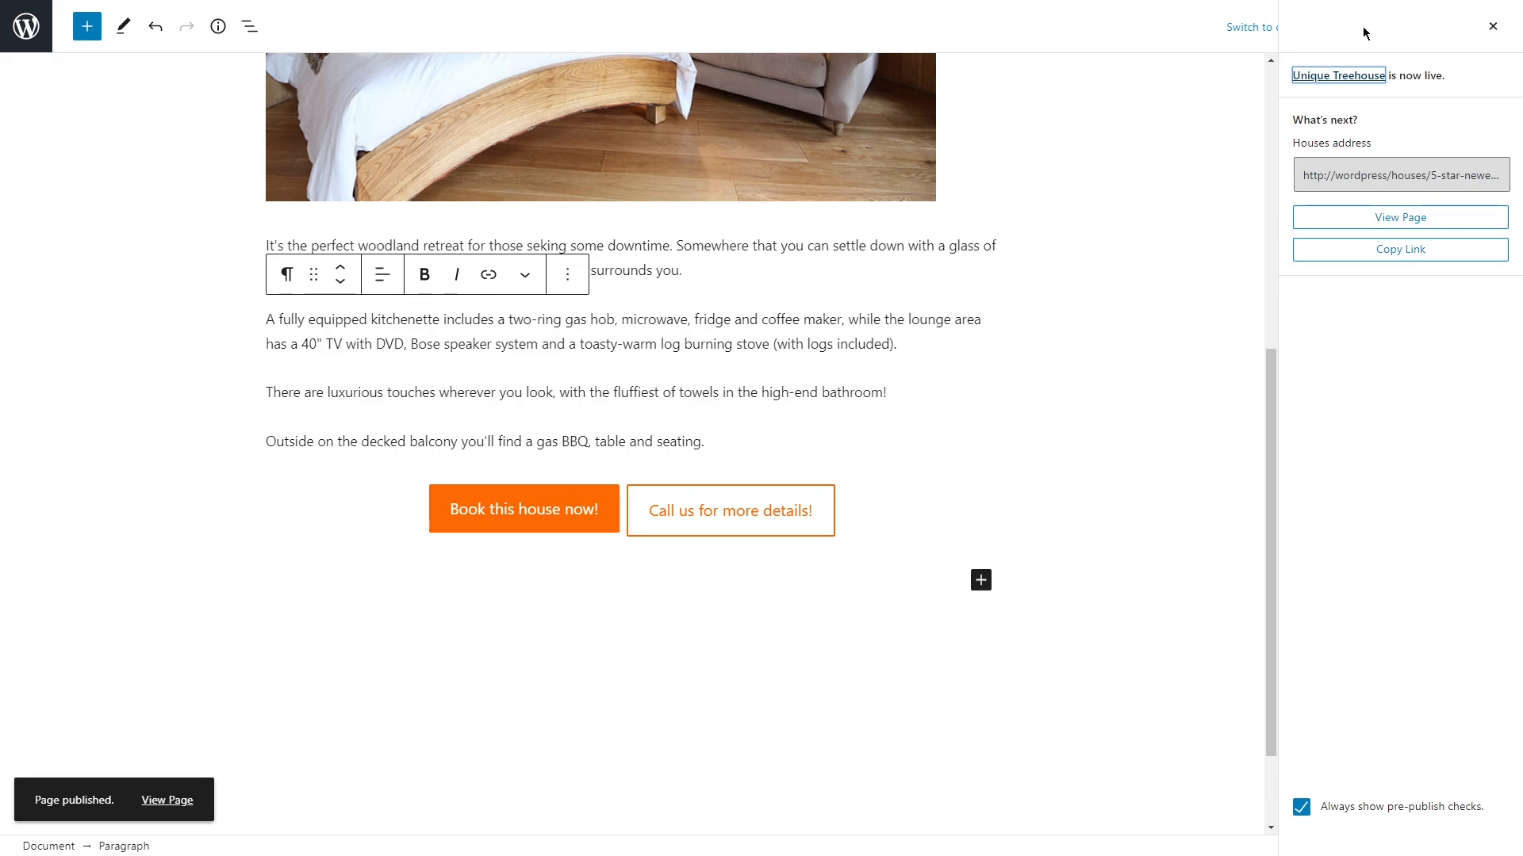
{"action": "left_click", "coordinate": [28, 28]}
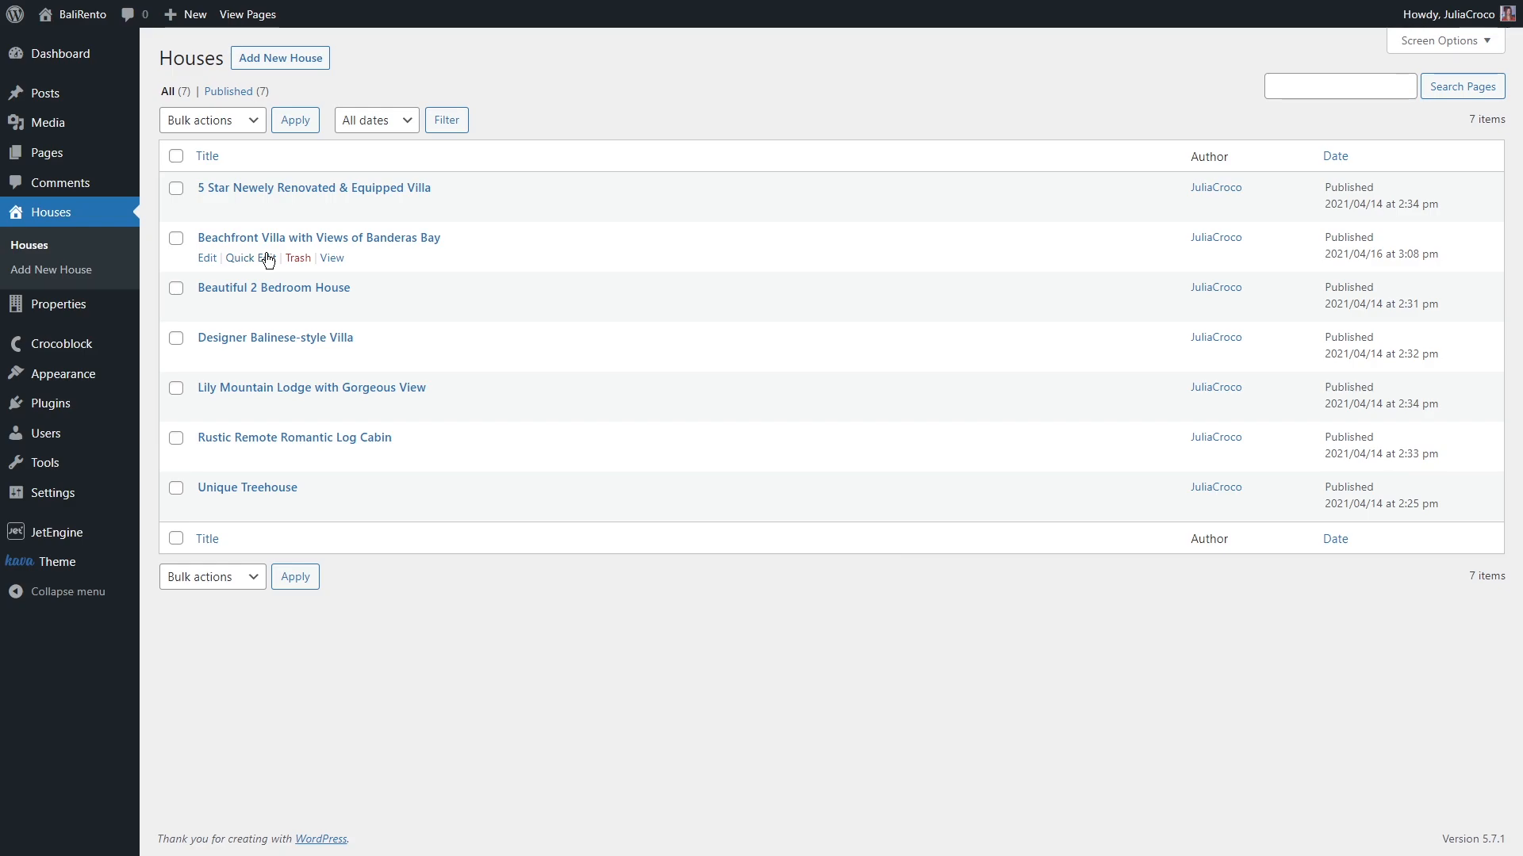
Quick-edit Beachfront Villa with Views of Banderas Bay, setting its parent to 5 Star Newely Renovated & Equipped Villa and its order to 1.
{"action": "left_click", "coordinate": [267, 259]}
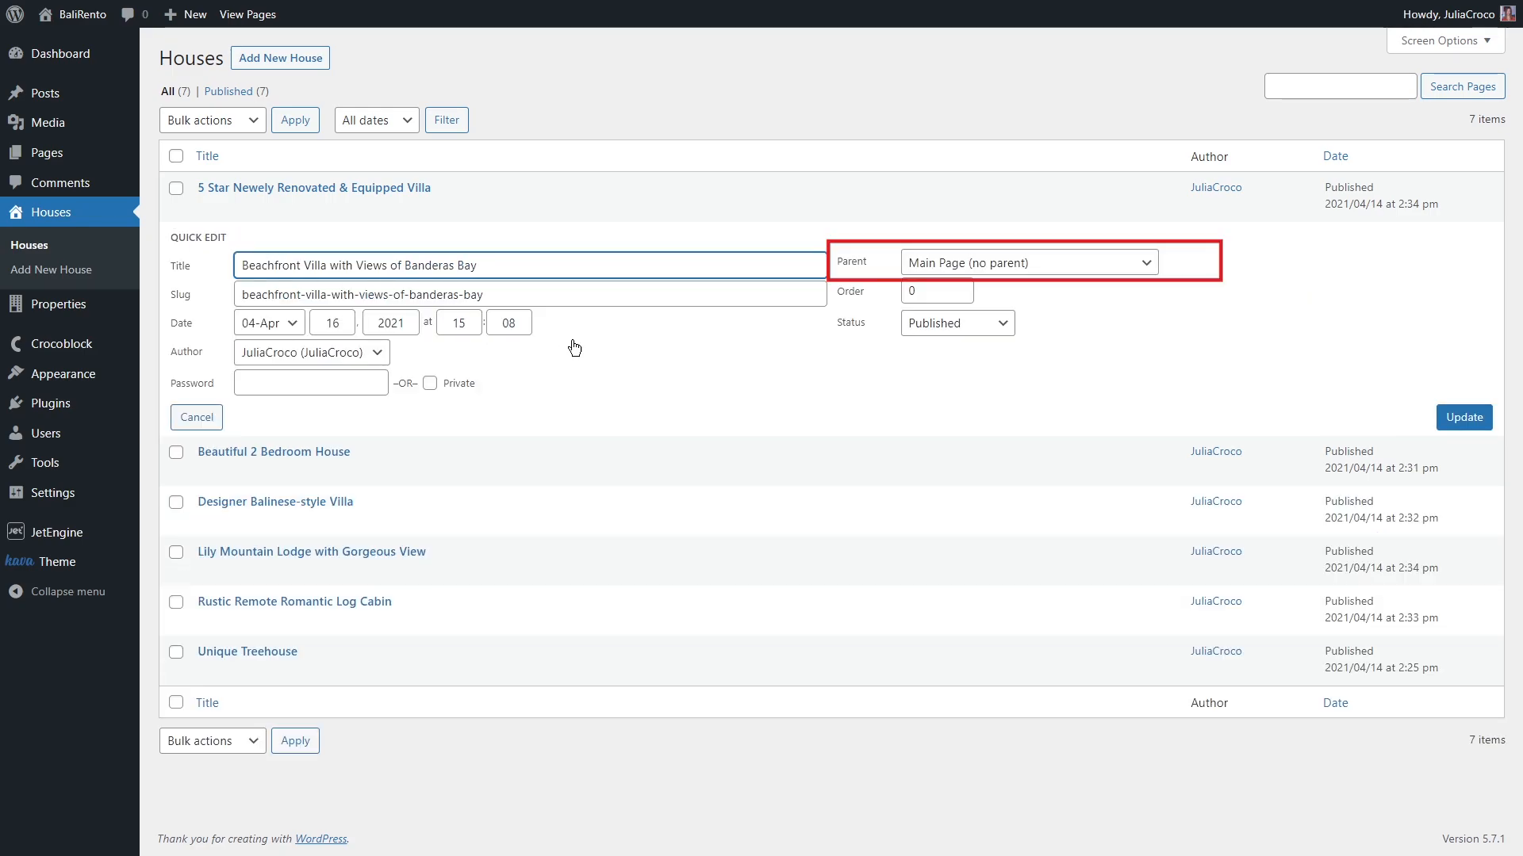
{"action": "left_click", "coordinate": [1042, 264]}
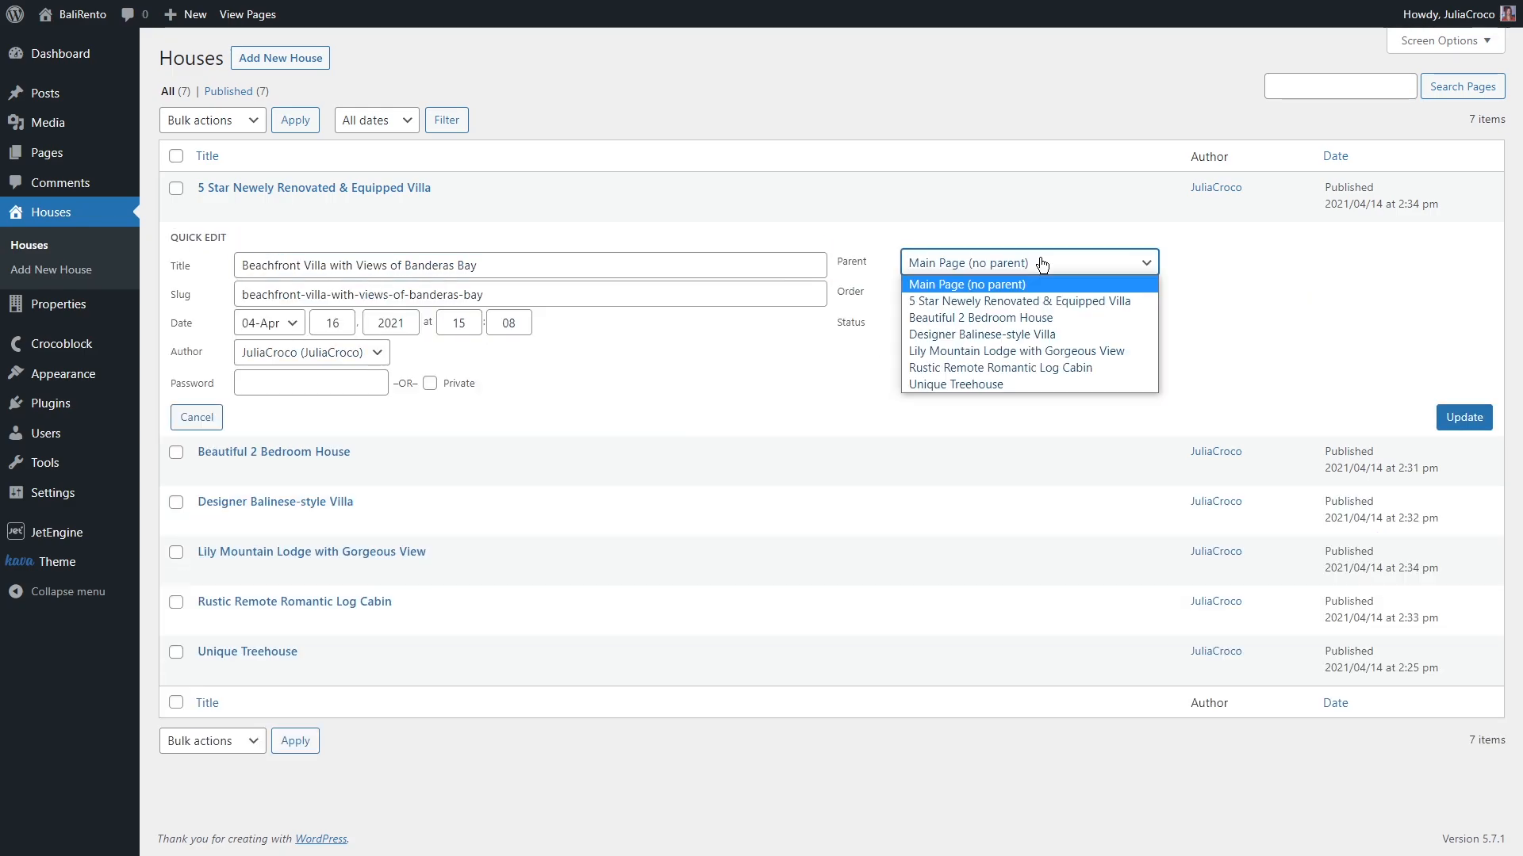
{"action": "left_click", "coordinate": [1062, 302]}
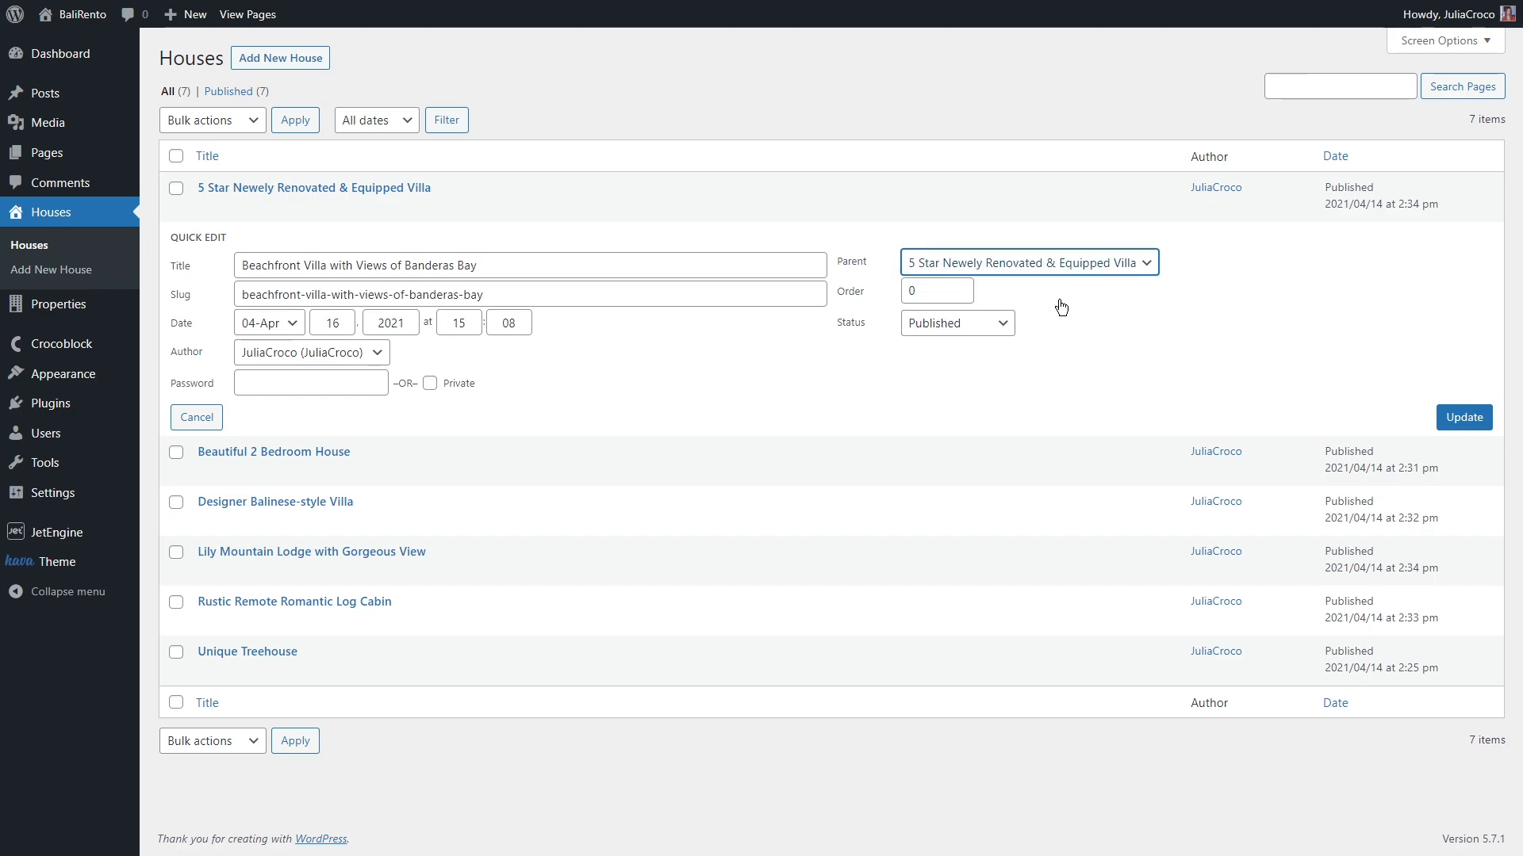
{"action": "double_click", "coordinate": [909, 291]}
{"action": "type", "text": "1"}
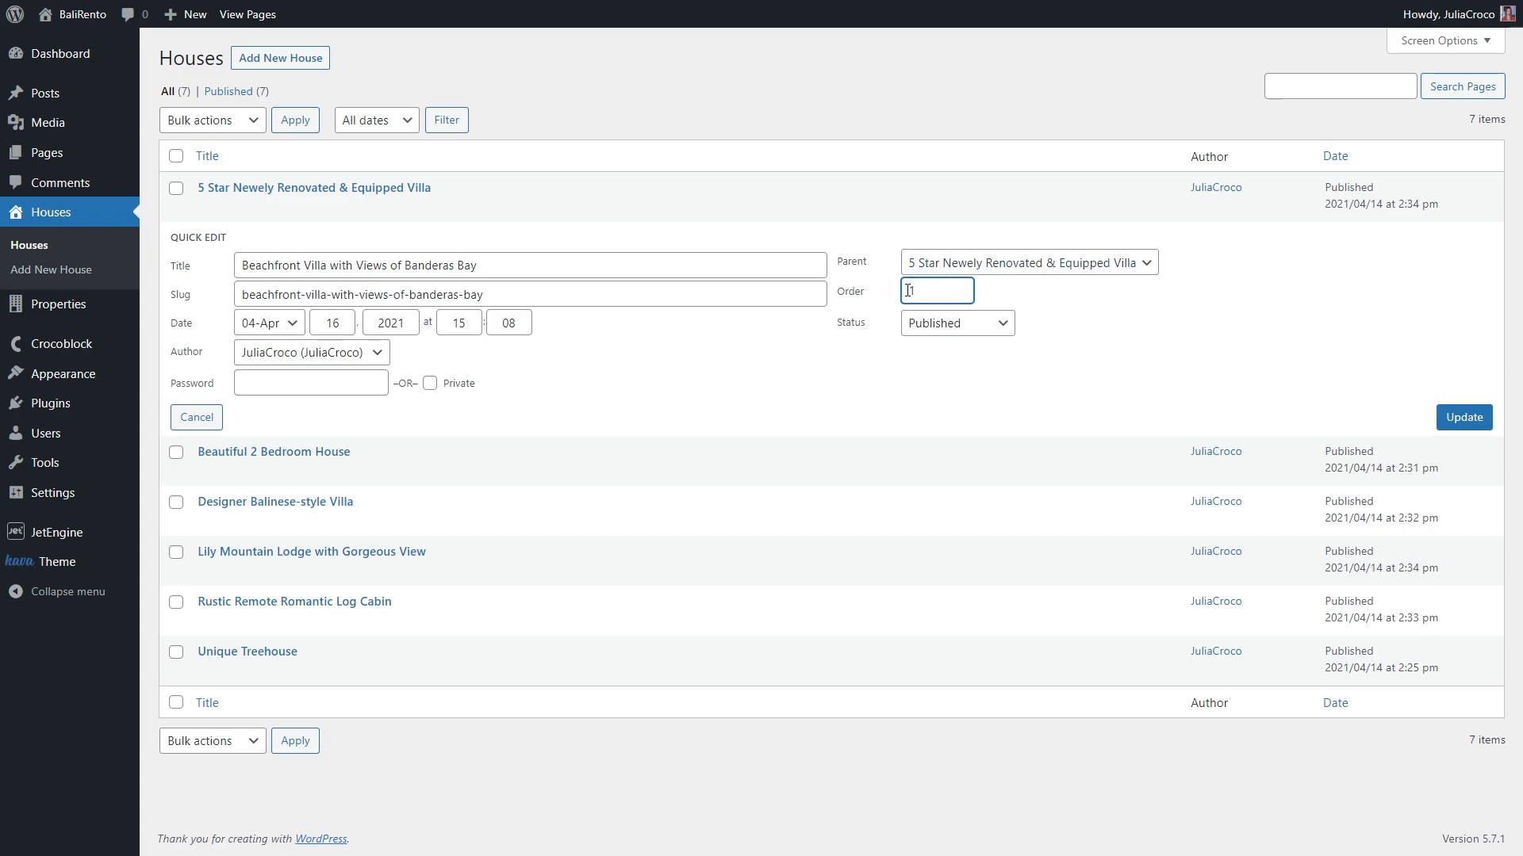
{"action": "left_click", "coordinate": [1463, 418]}
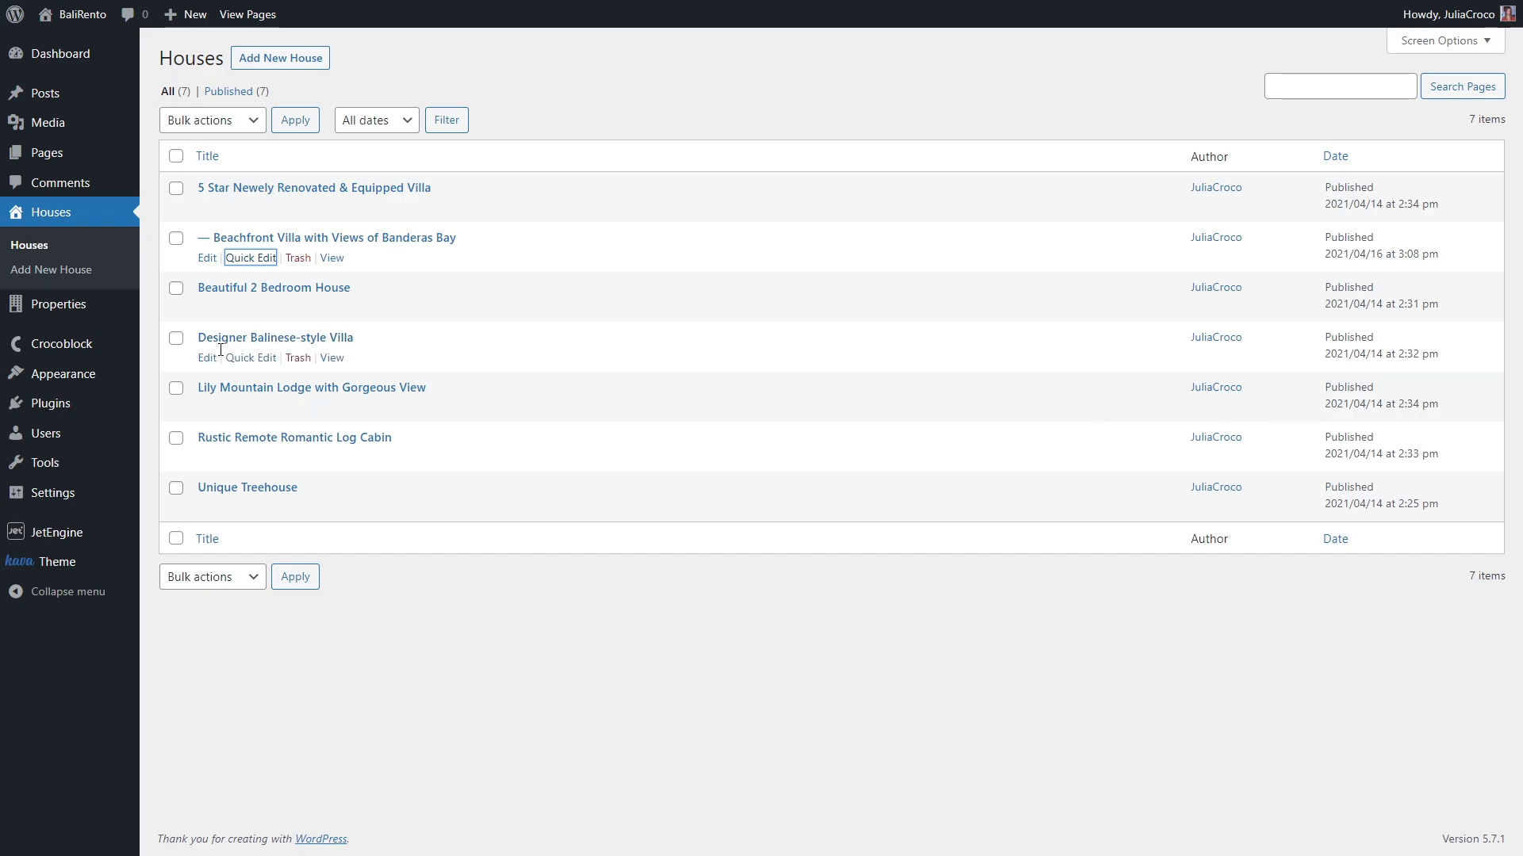
Edit Designer Balinese-style Villa, choose 5 Star Newely Renovated & Equipped Villa as its parent page, and select its order value for editing.
{"action": "left_click", "coordinate": [207, 357]}
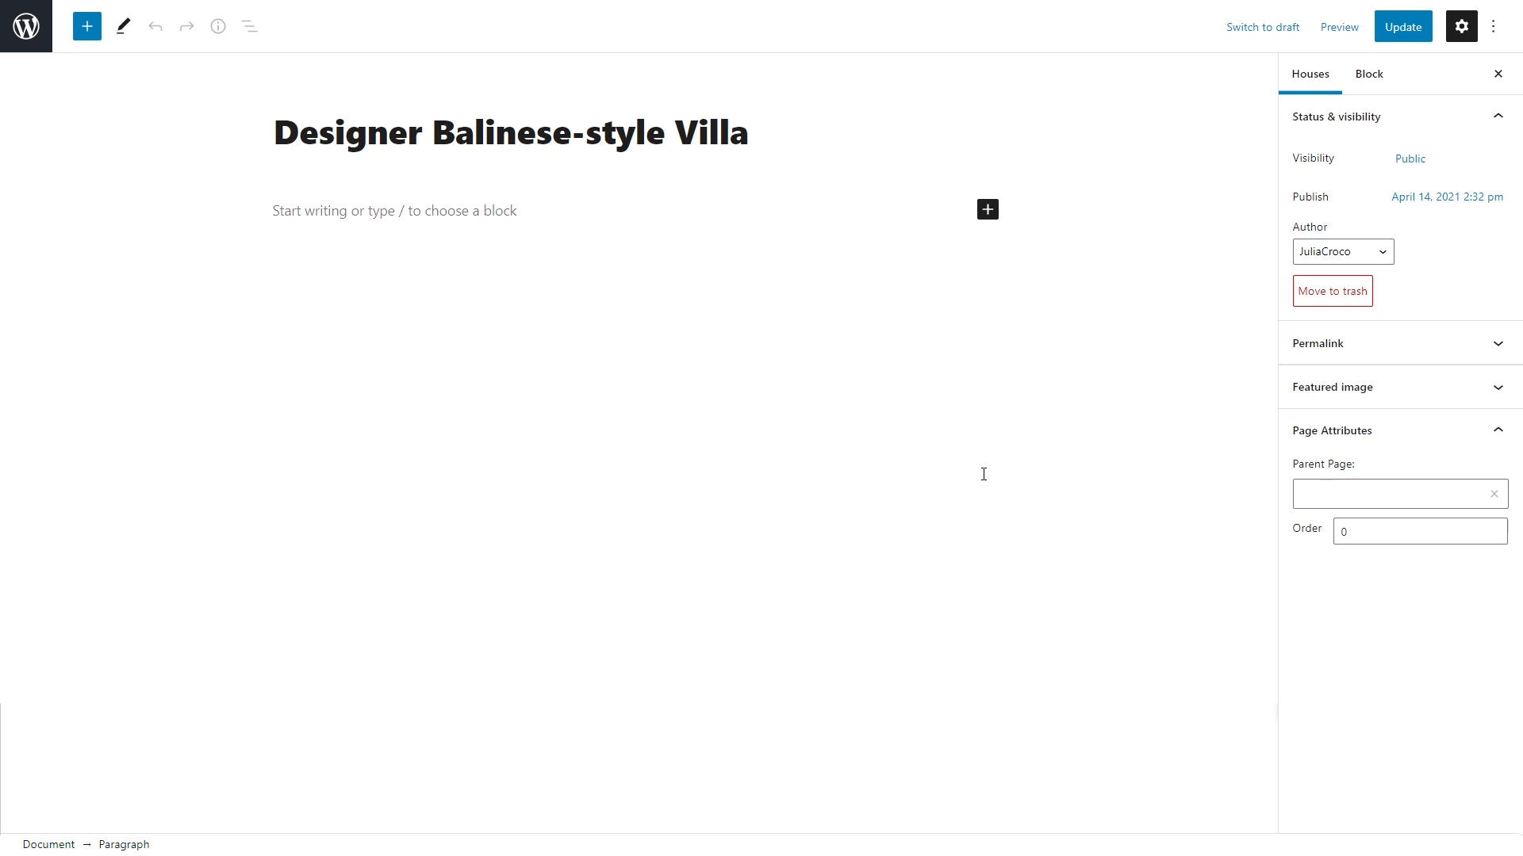
{"action": "left_click", "coordinate": [1376, 494]}
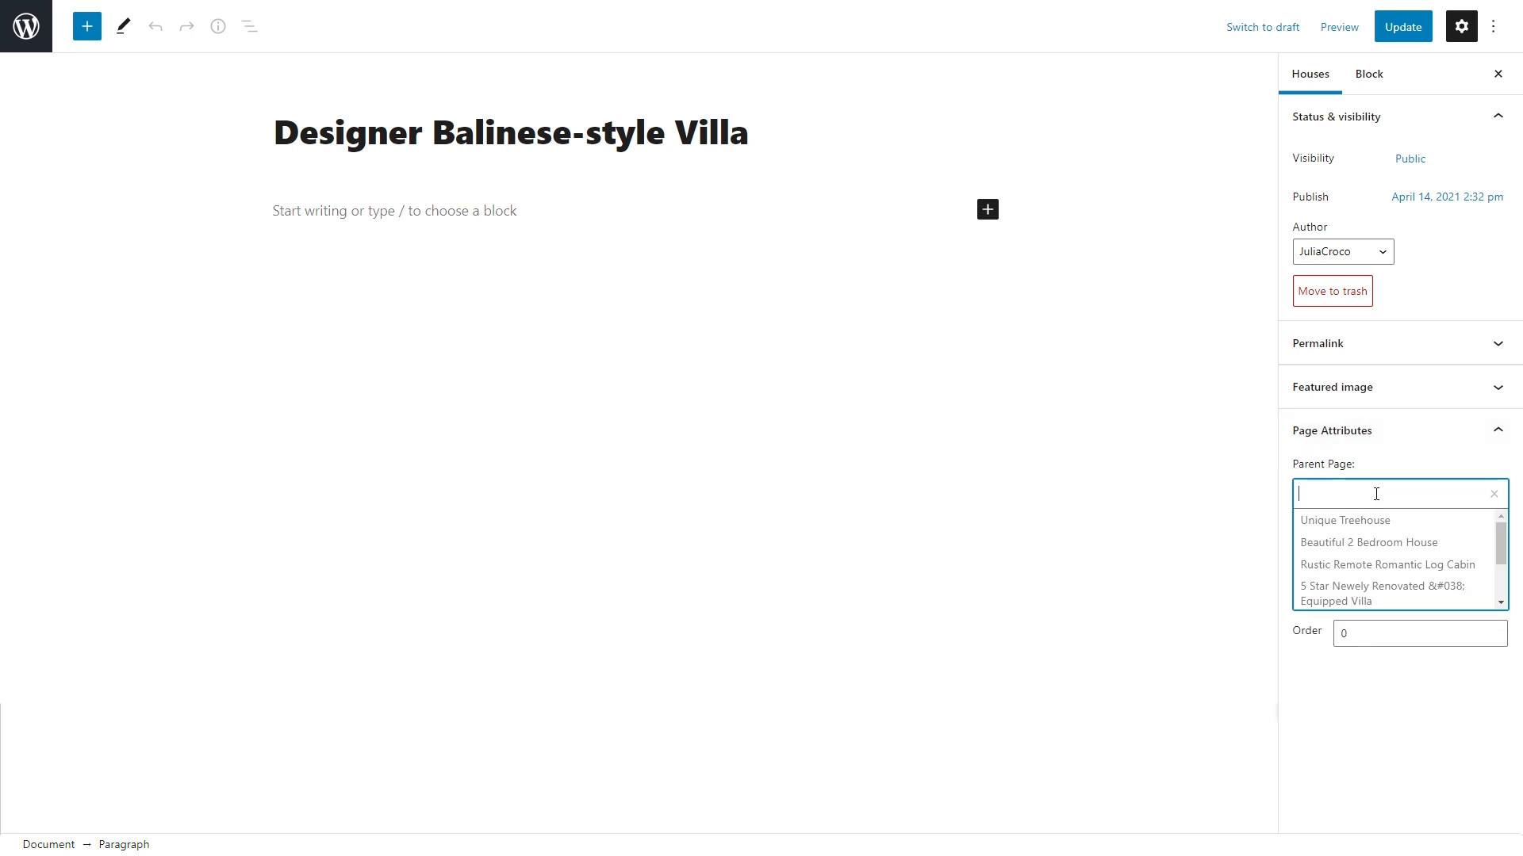
{"action": "left_click", "coordinate": [1379, 595]}
{"action": "double_click", "coordinate": [1343, 531]}
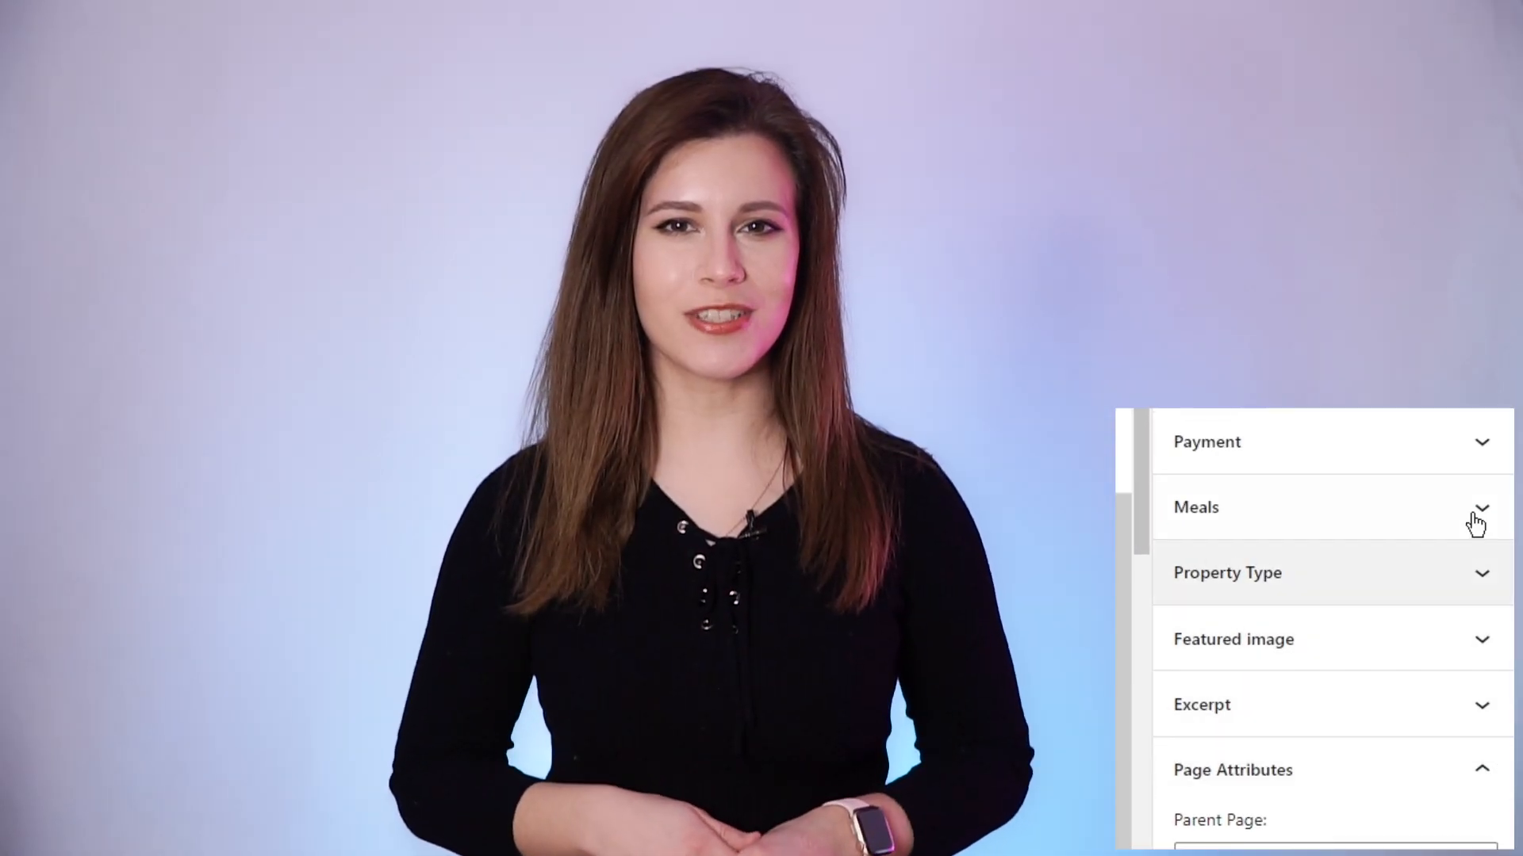
Expand the Payment, Meals and Property Type taxonomy sections in the post settings to examine their tags.
{"action": "left_click", "coordinate": [1464, 449]}
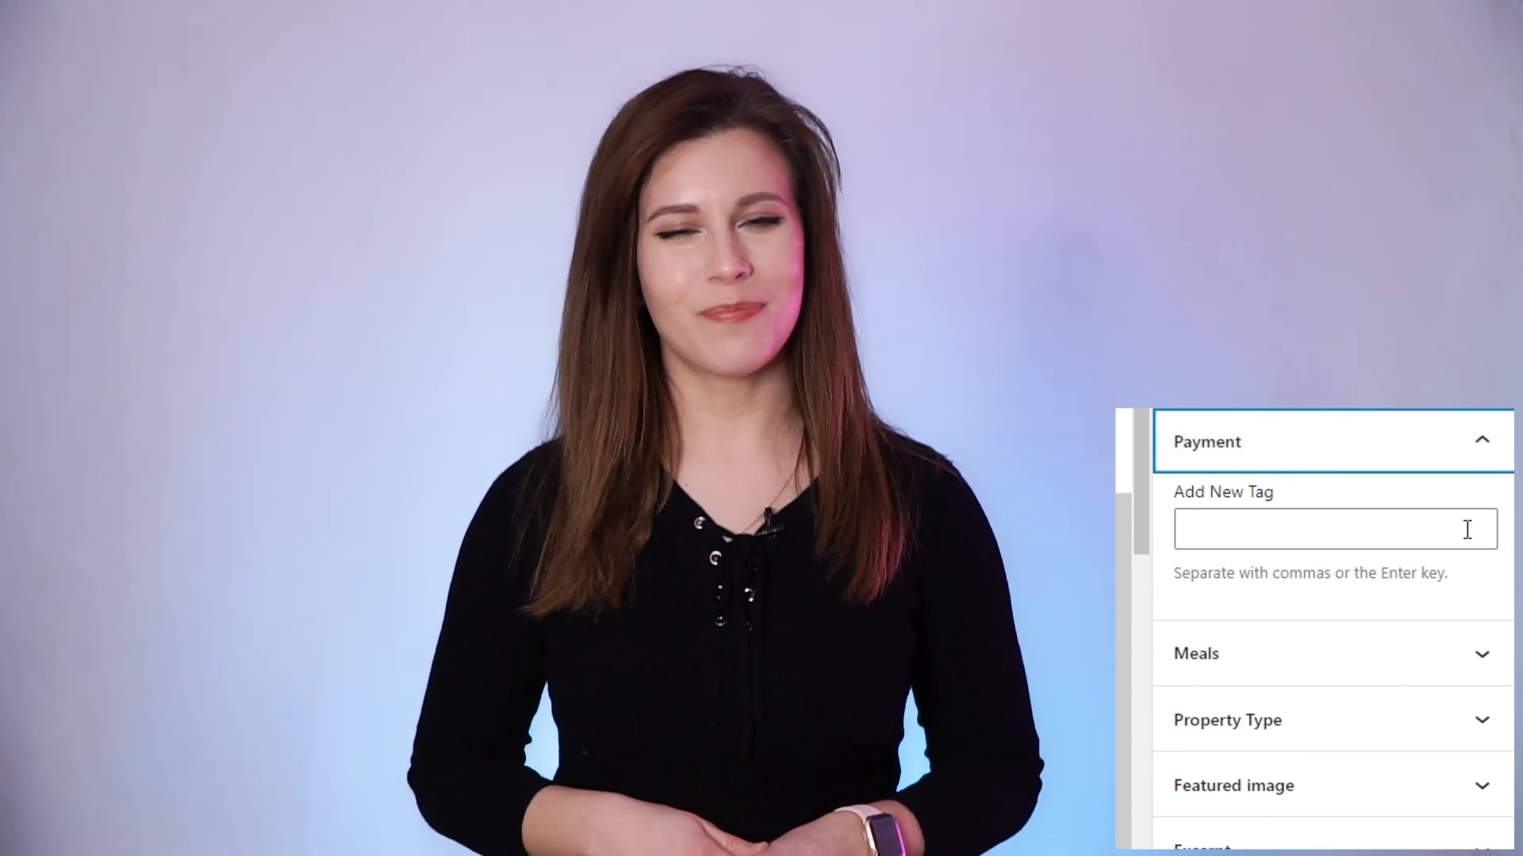
{"action": "left_click", "coordinate": [1479, 658]}
{"action": "scroll", "coordinate": [1475, 634], "scroll_direction": "down", "scroll_amount": 3}
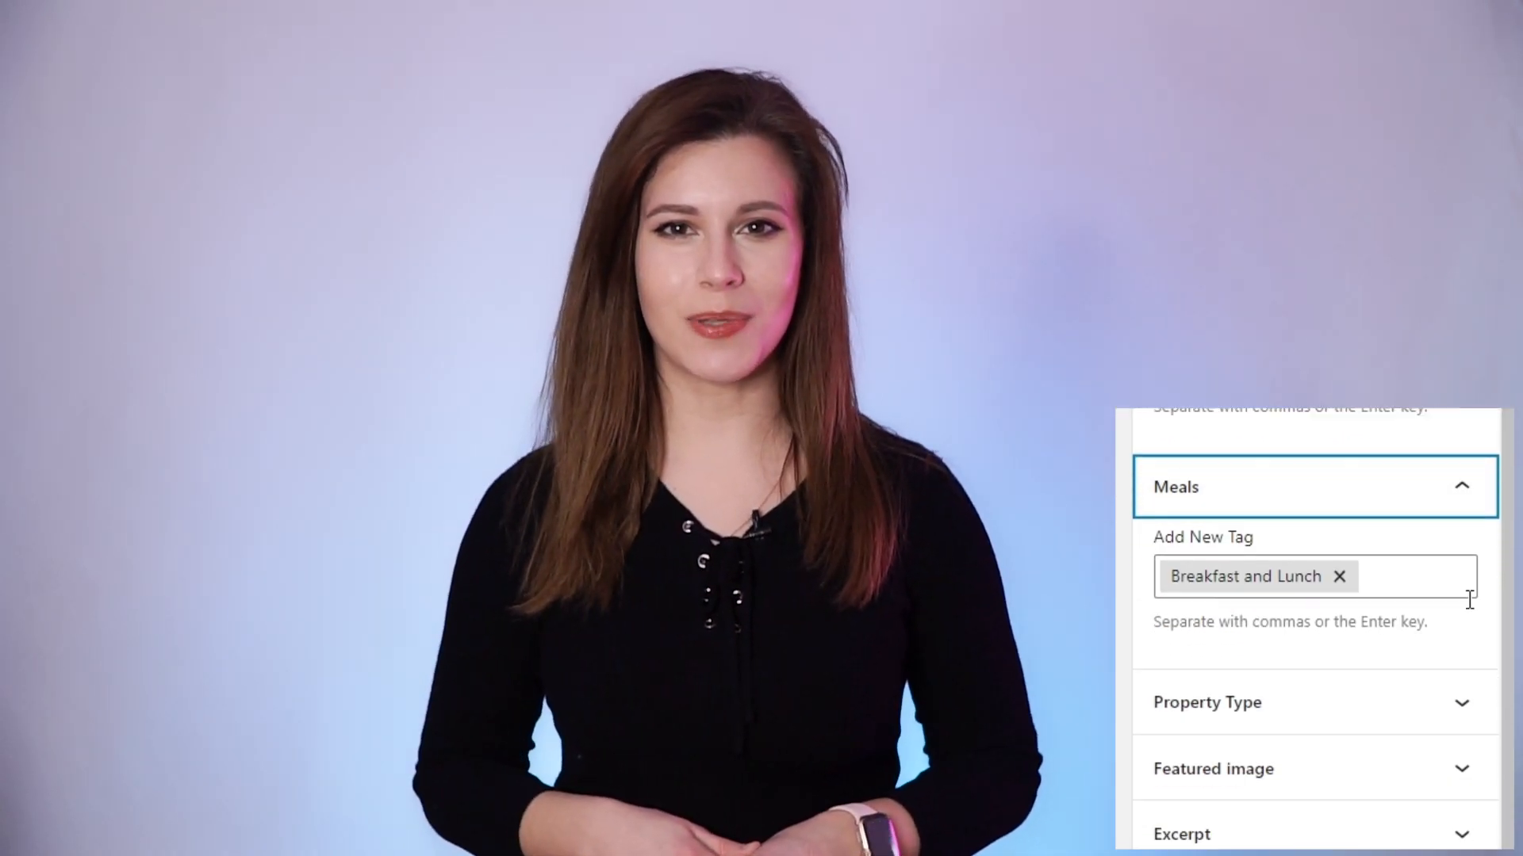
{"action": "left_click", "coordinate": [1467, 664]}
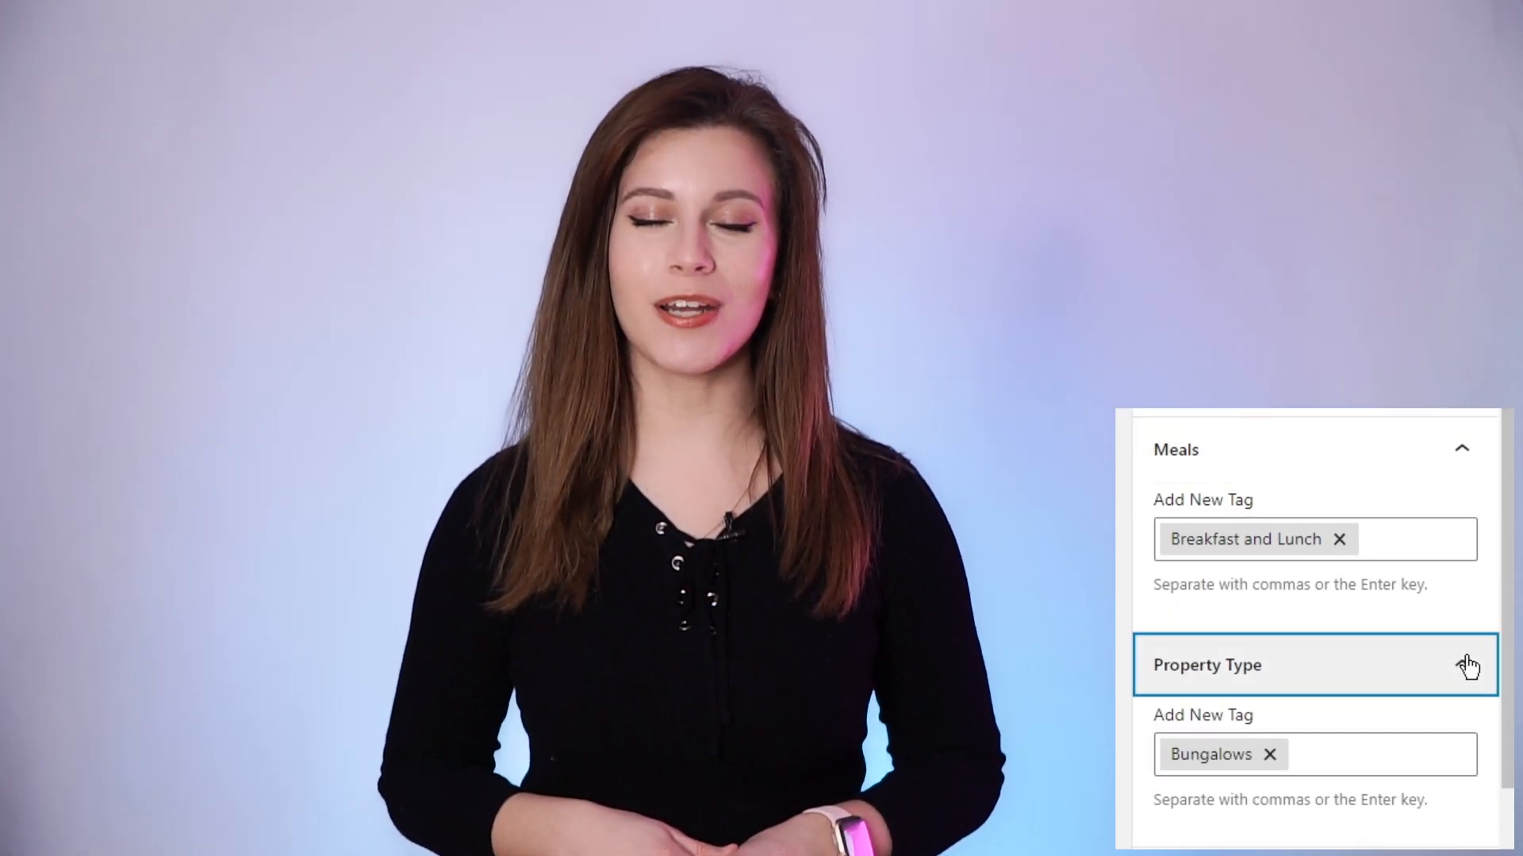